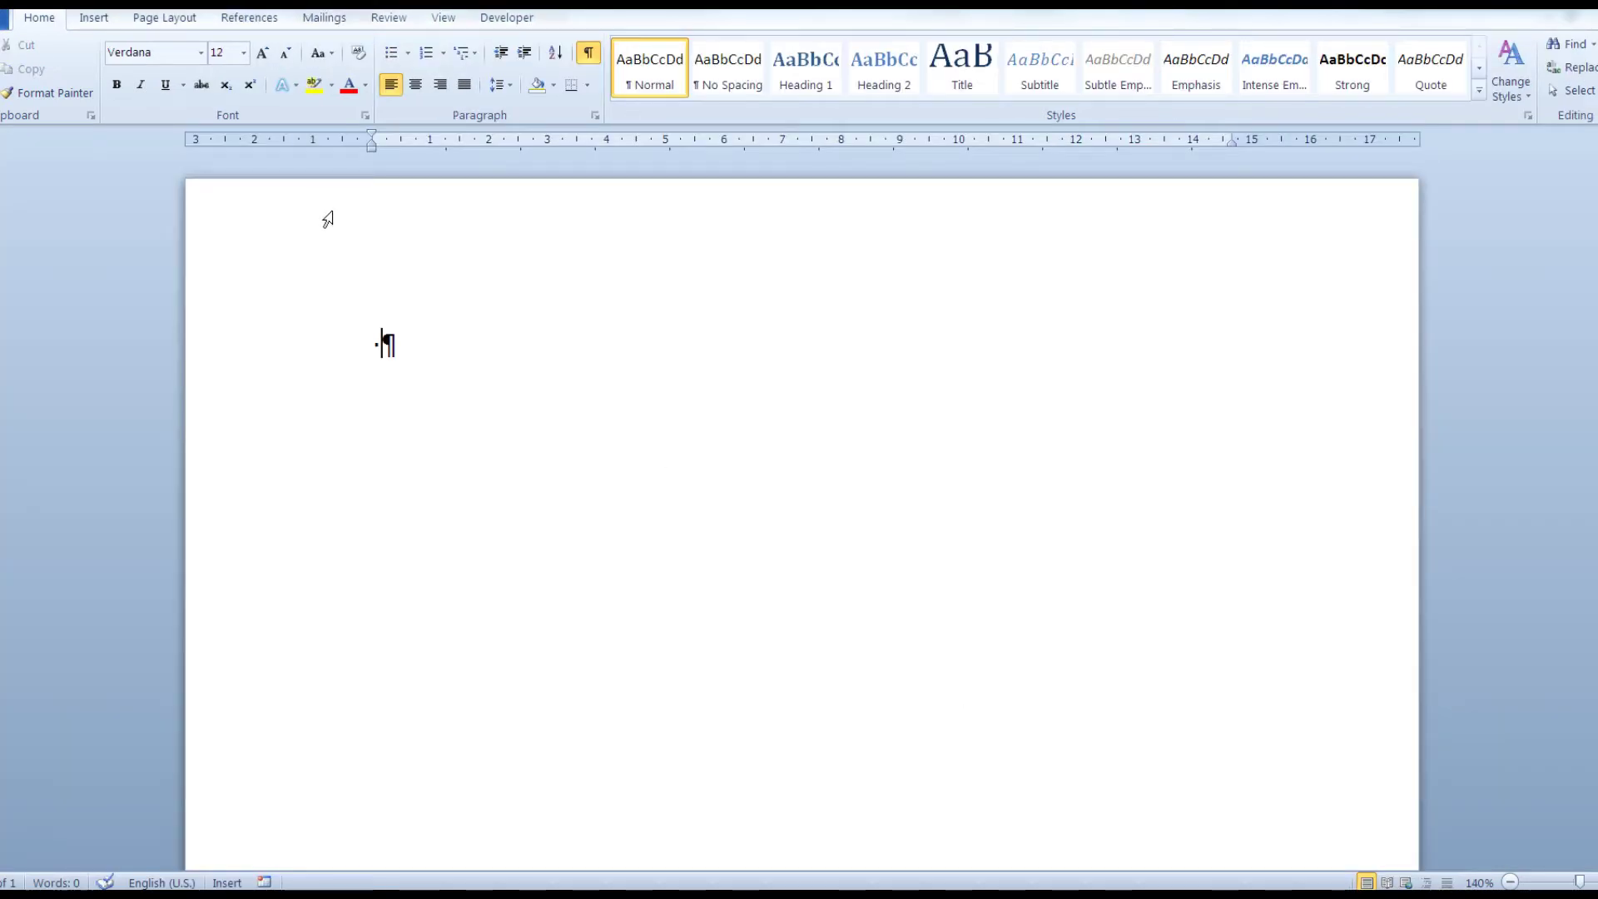
Detach the existing mail merge by resetting the document to a Normal Word Document
click(325, 19)
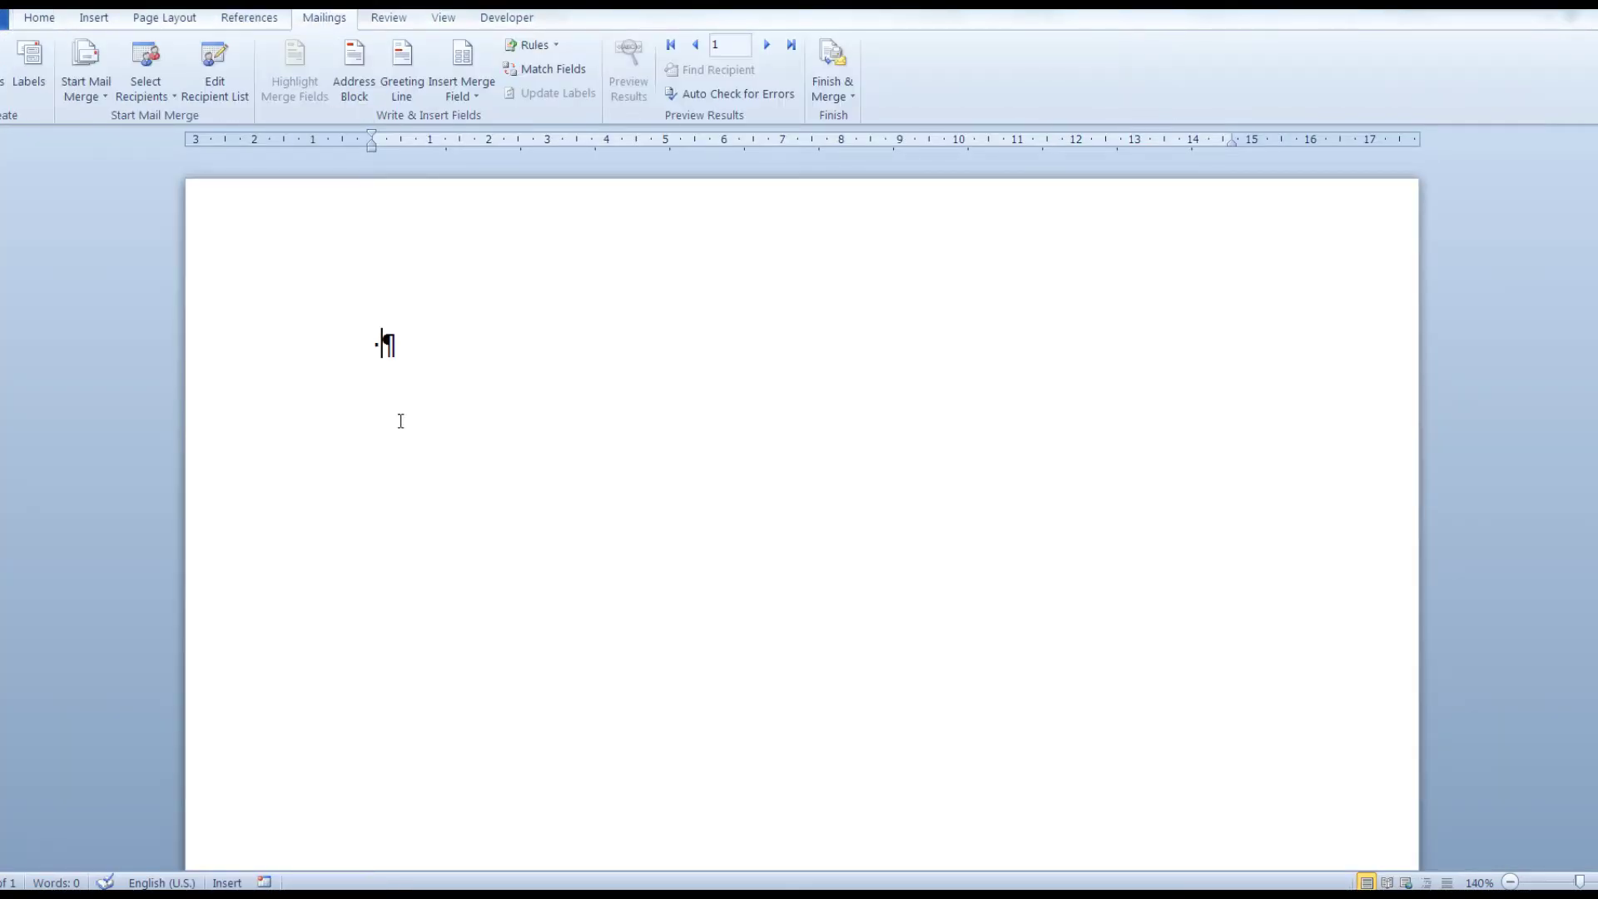
click(101, 102)
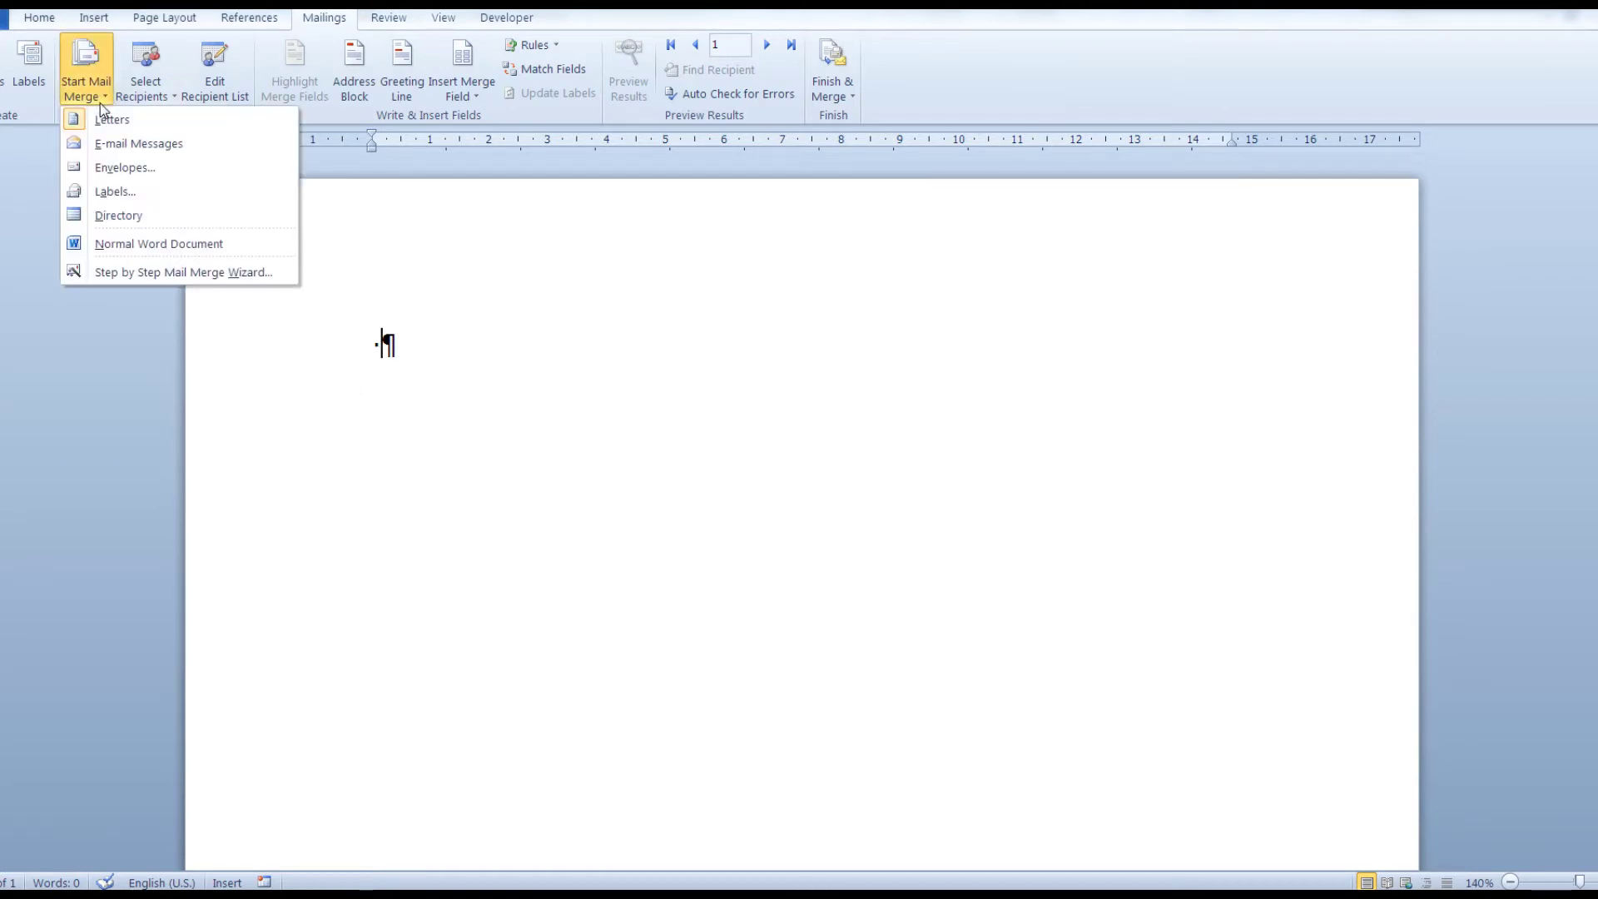
click(164, 257)
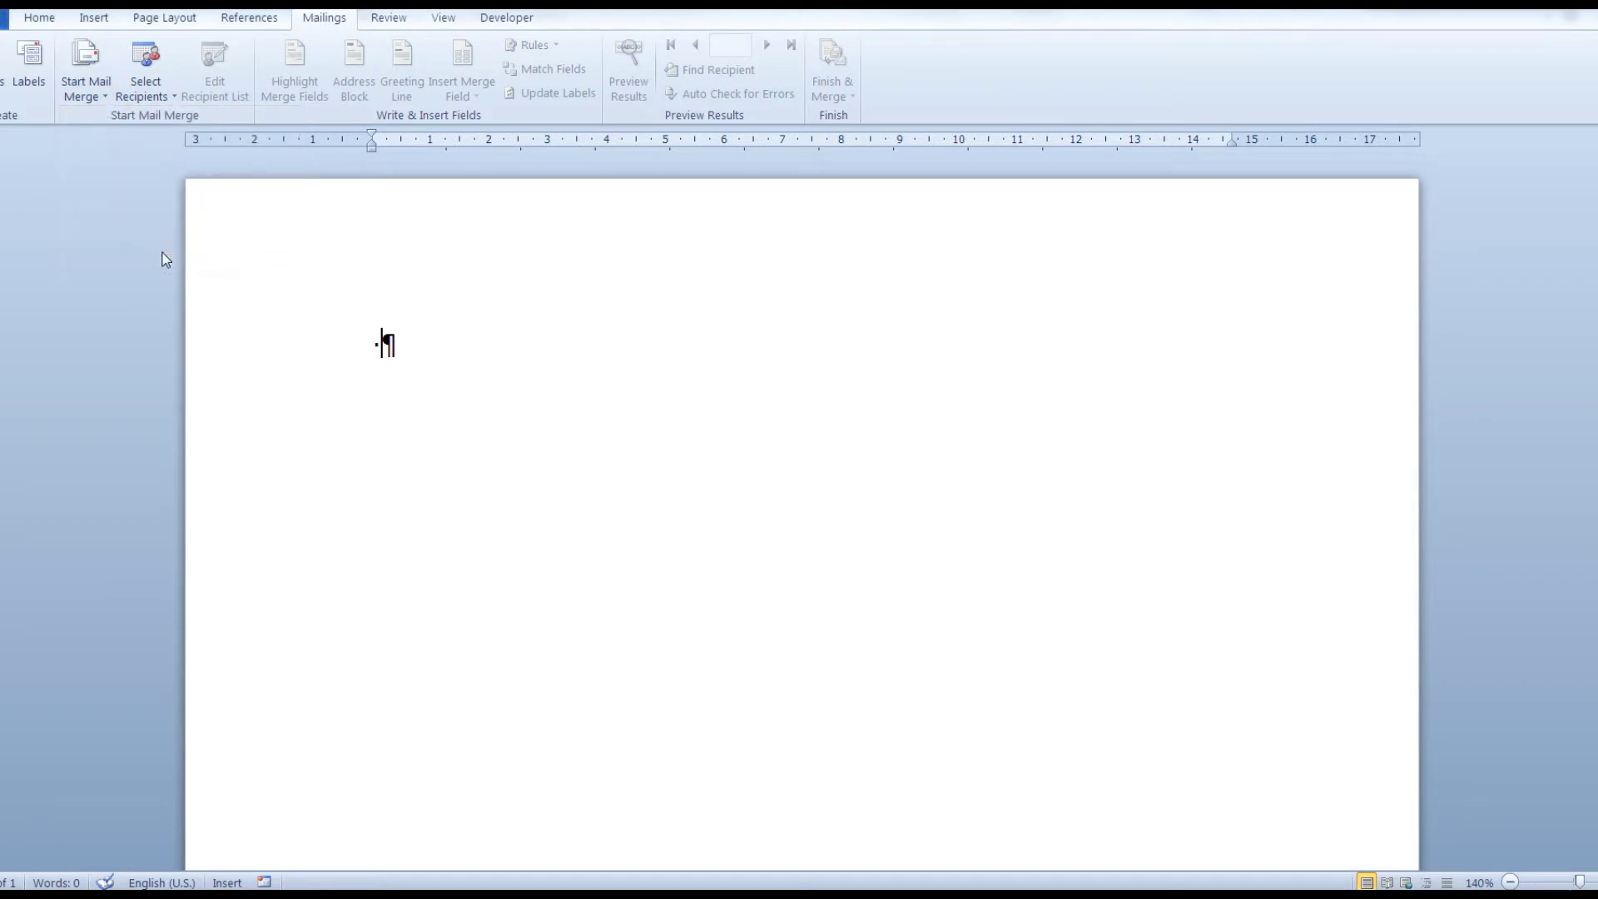
Attach Sheet1$ of the existing list Grades.xlsx as the recipient source, with the first row as column headers
click(137, 89)
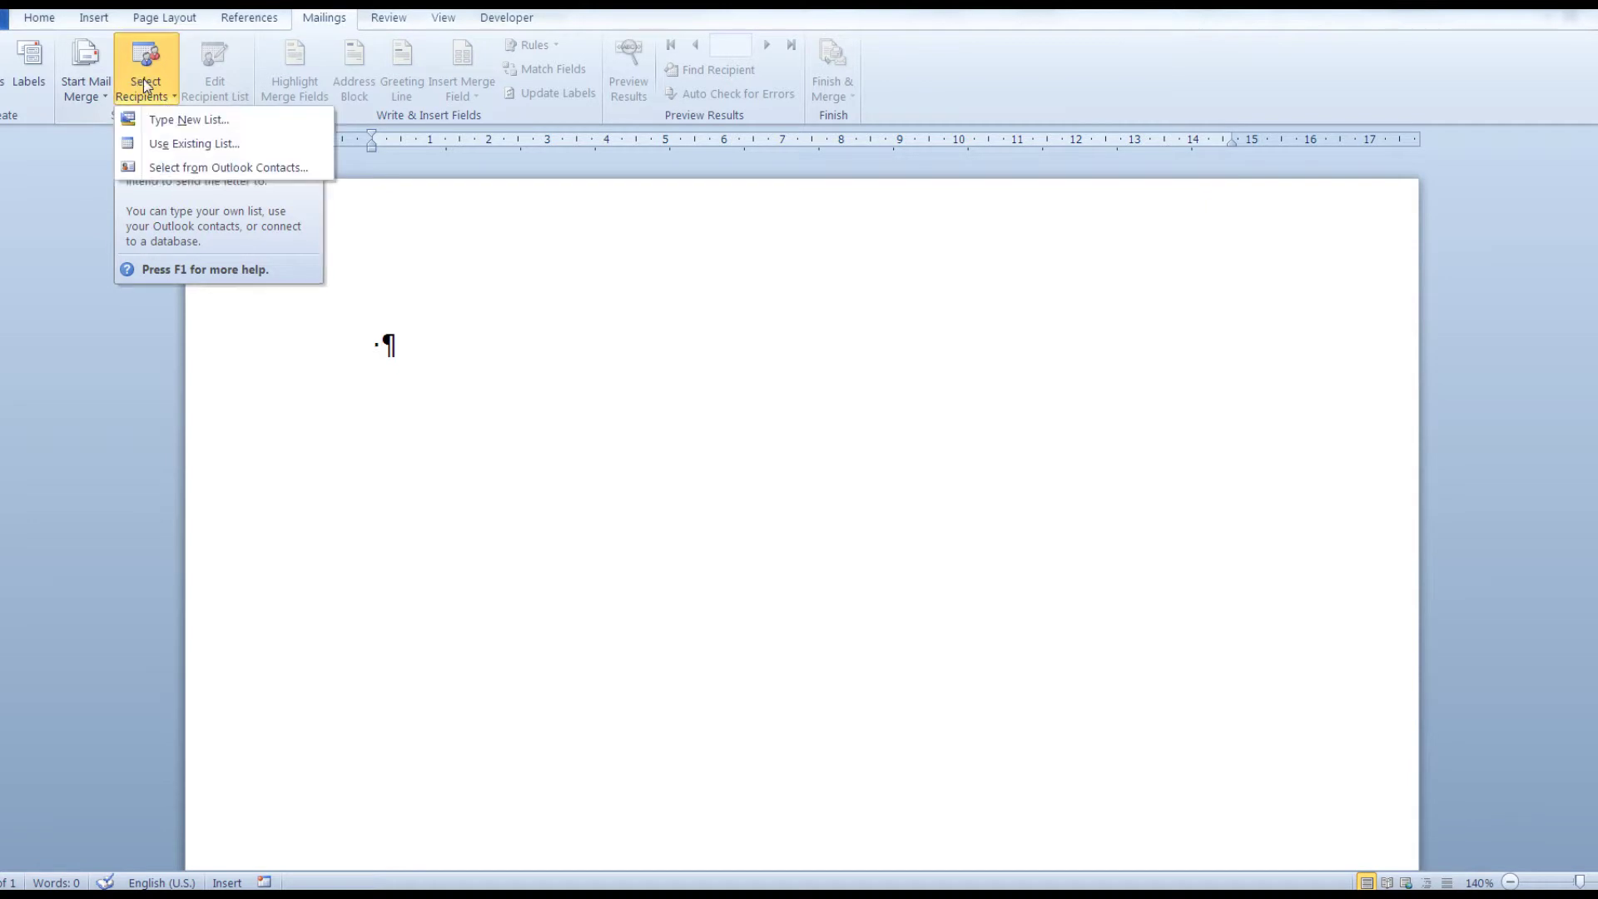
click(201, 144)
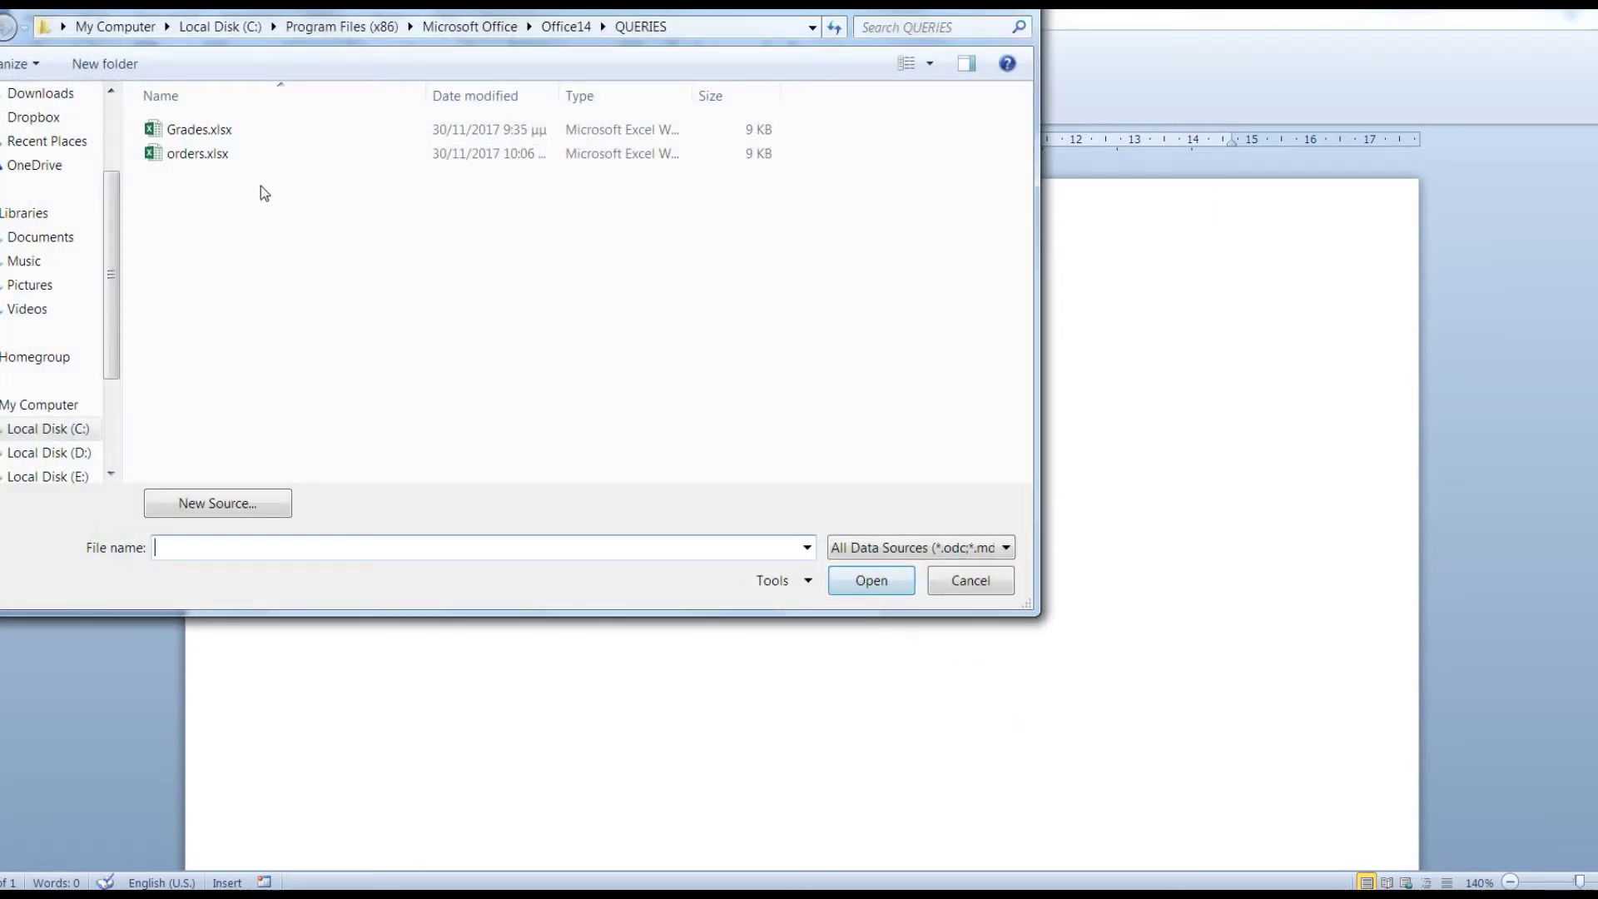
click(183, 129)
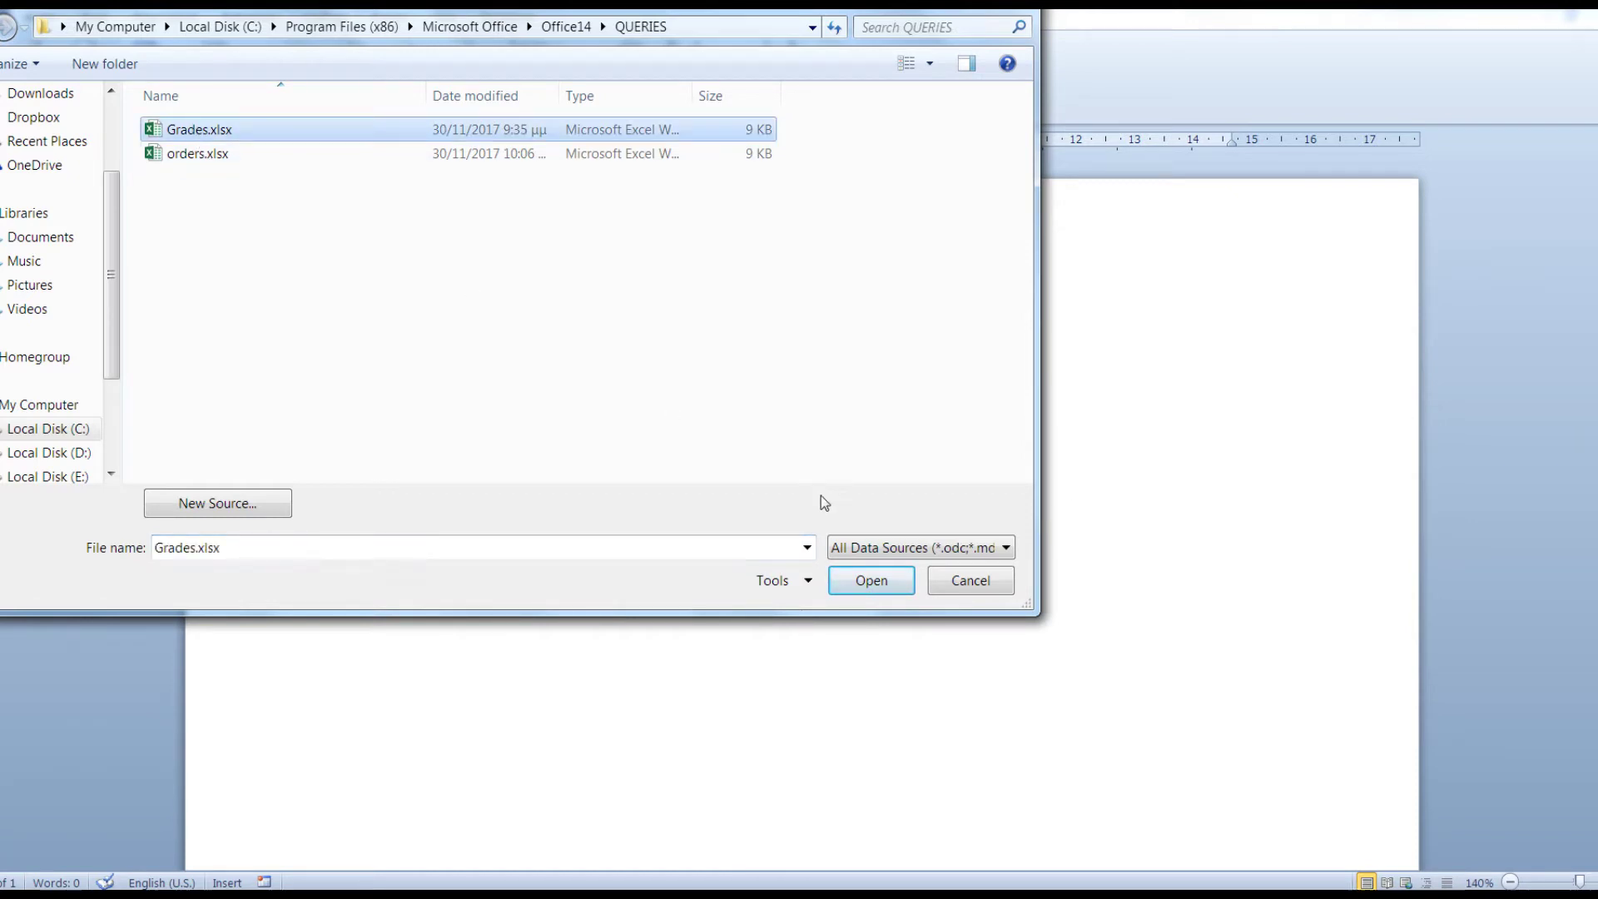
click(872, 584)
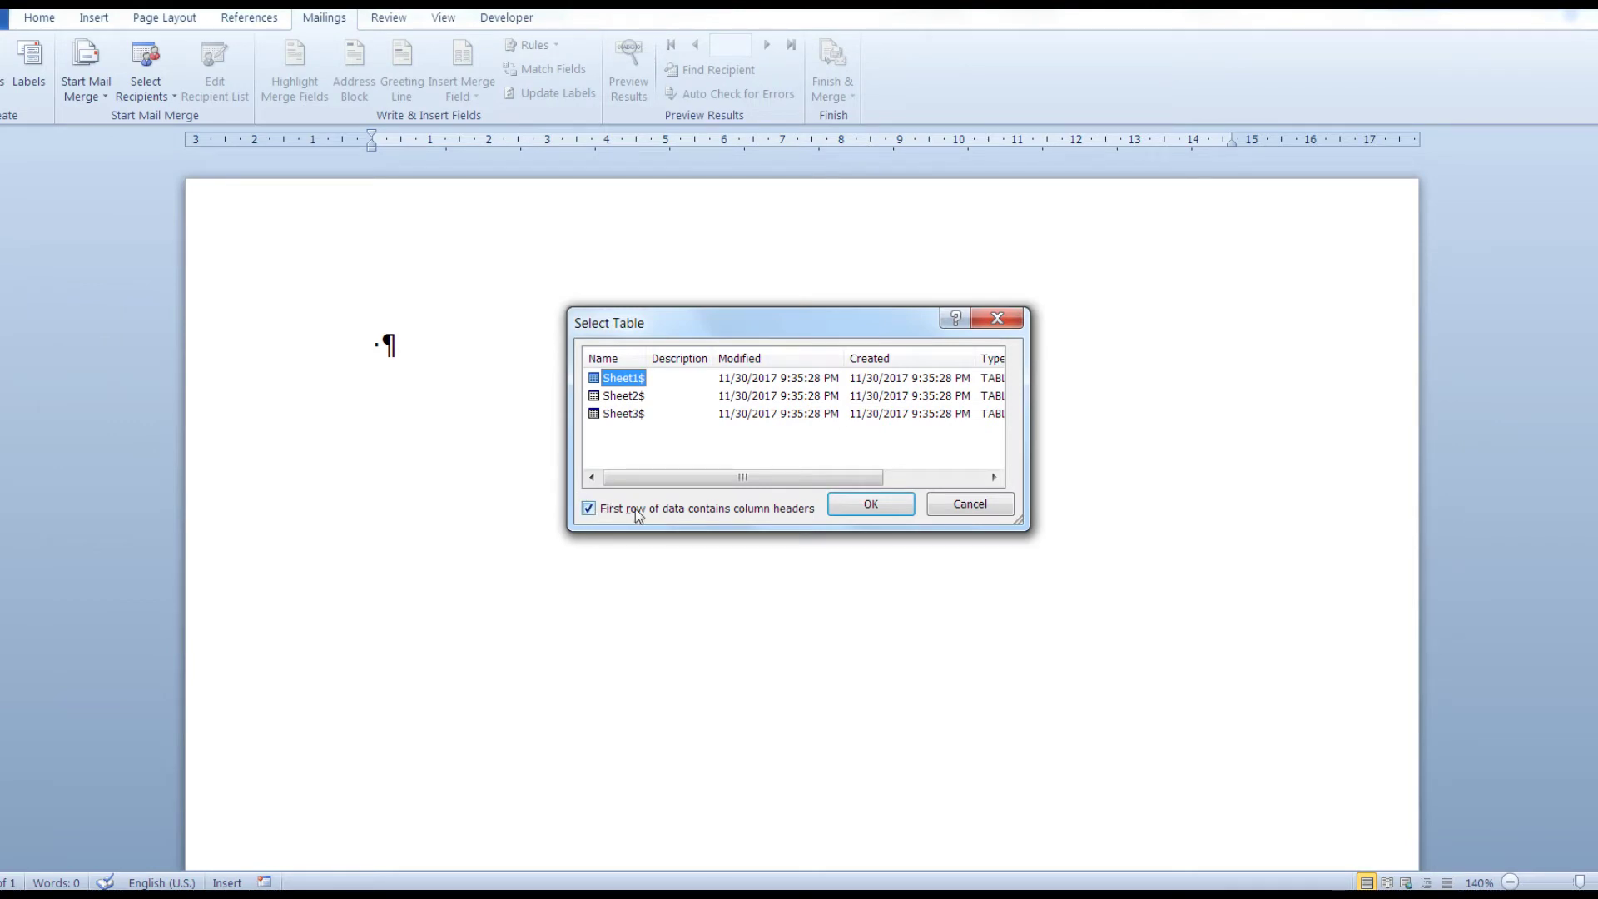
click(866, 510)
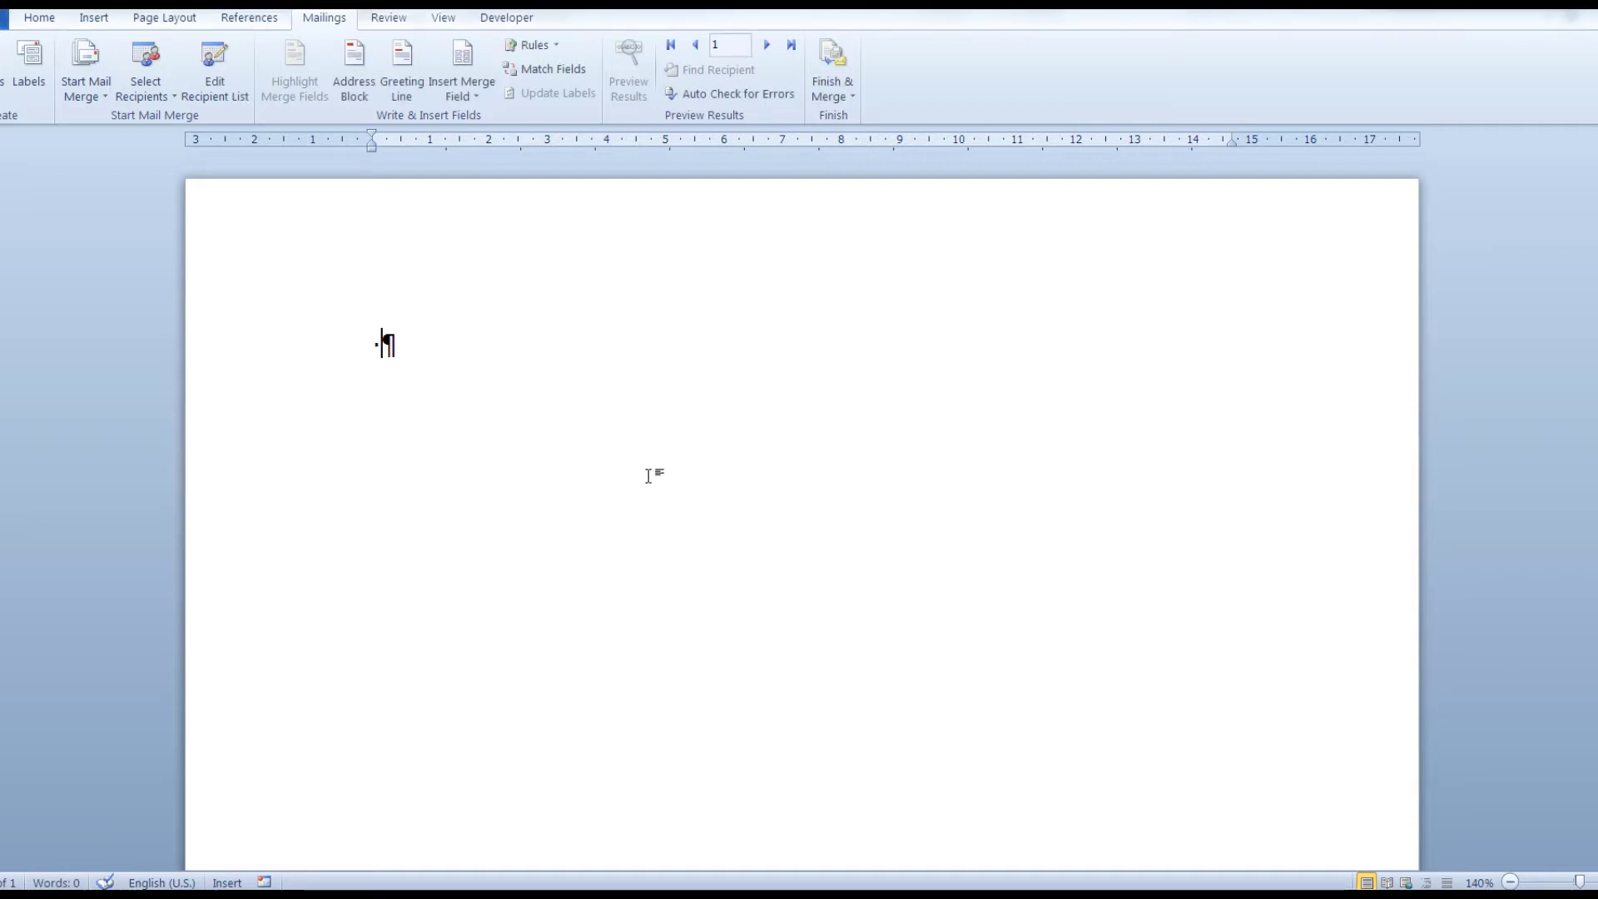
Switch to the Grades.xlsx workbook in Excel and examine its Student and Grade columns
mouse_move(1188, 856)
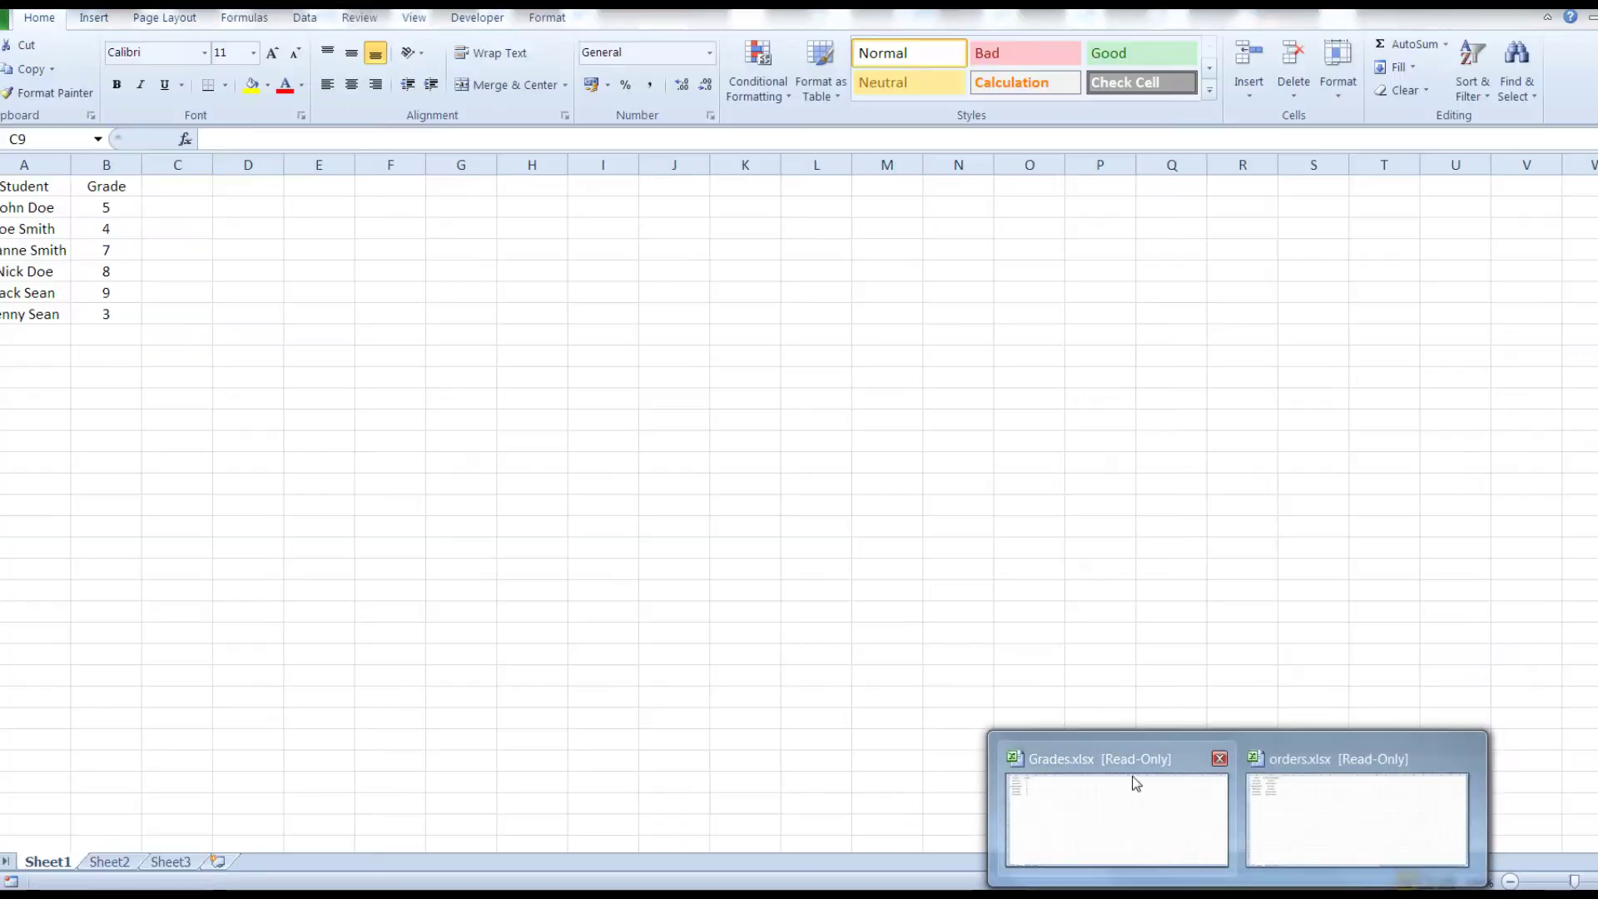
click(1093, 763)
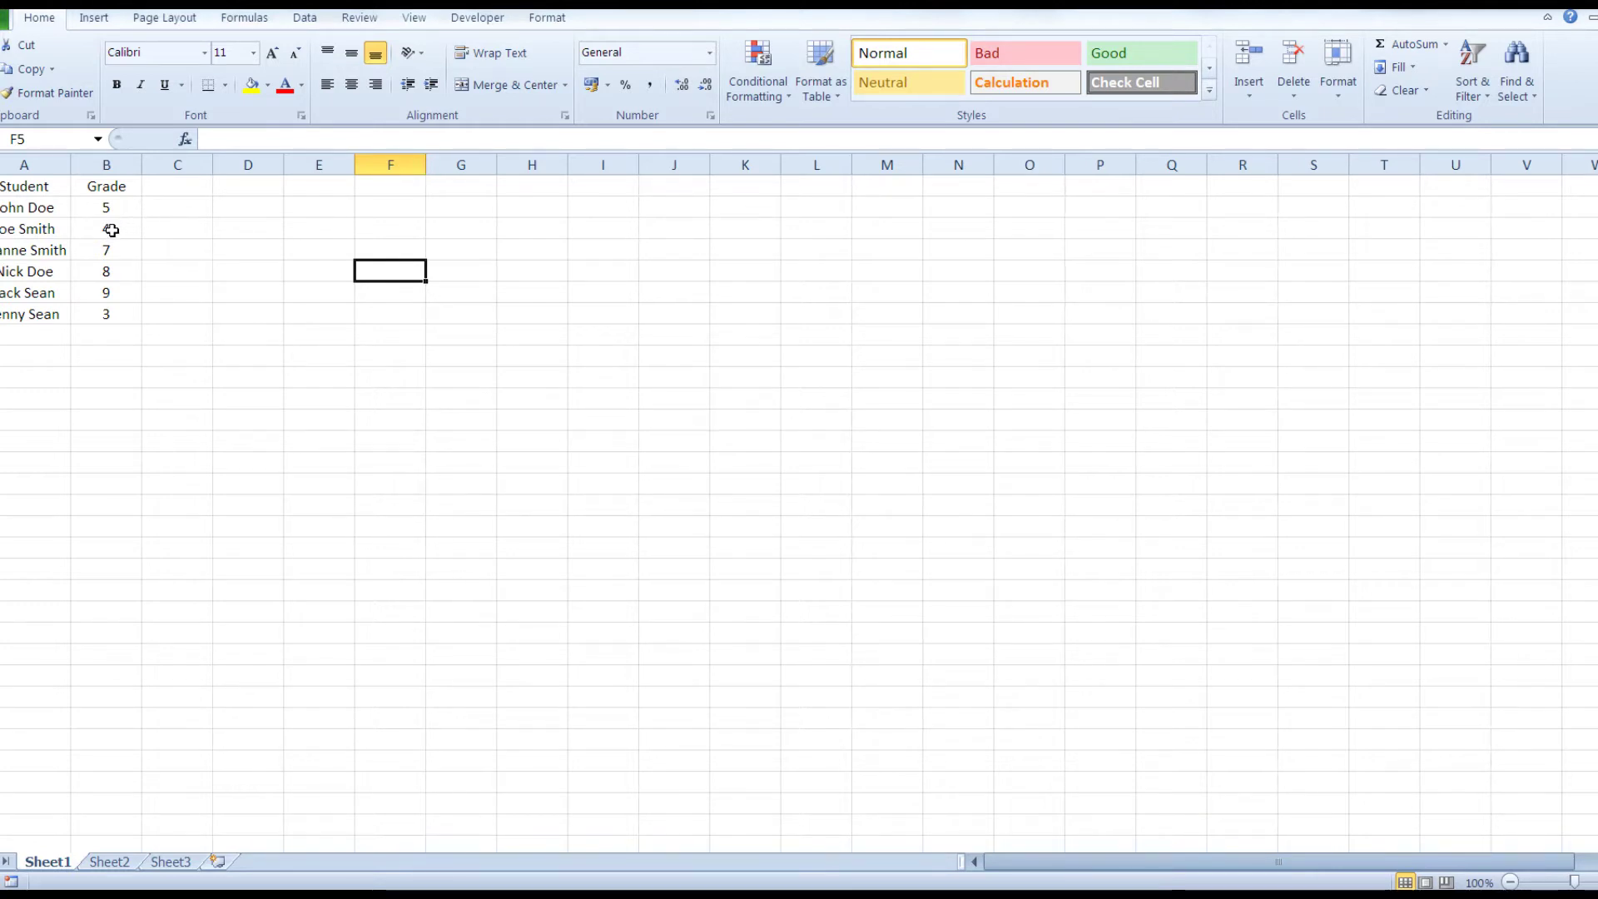
click(111, 229)
click(291, 395)
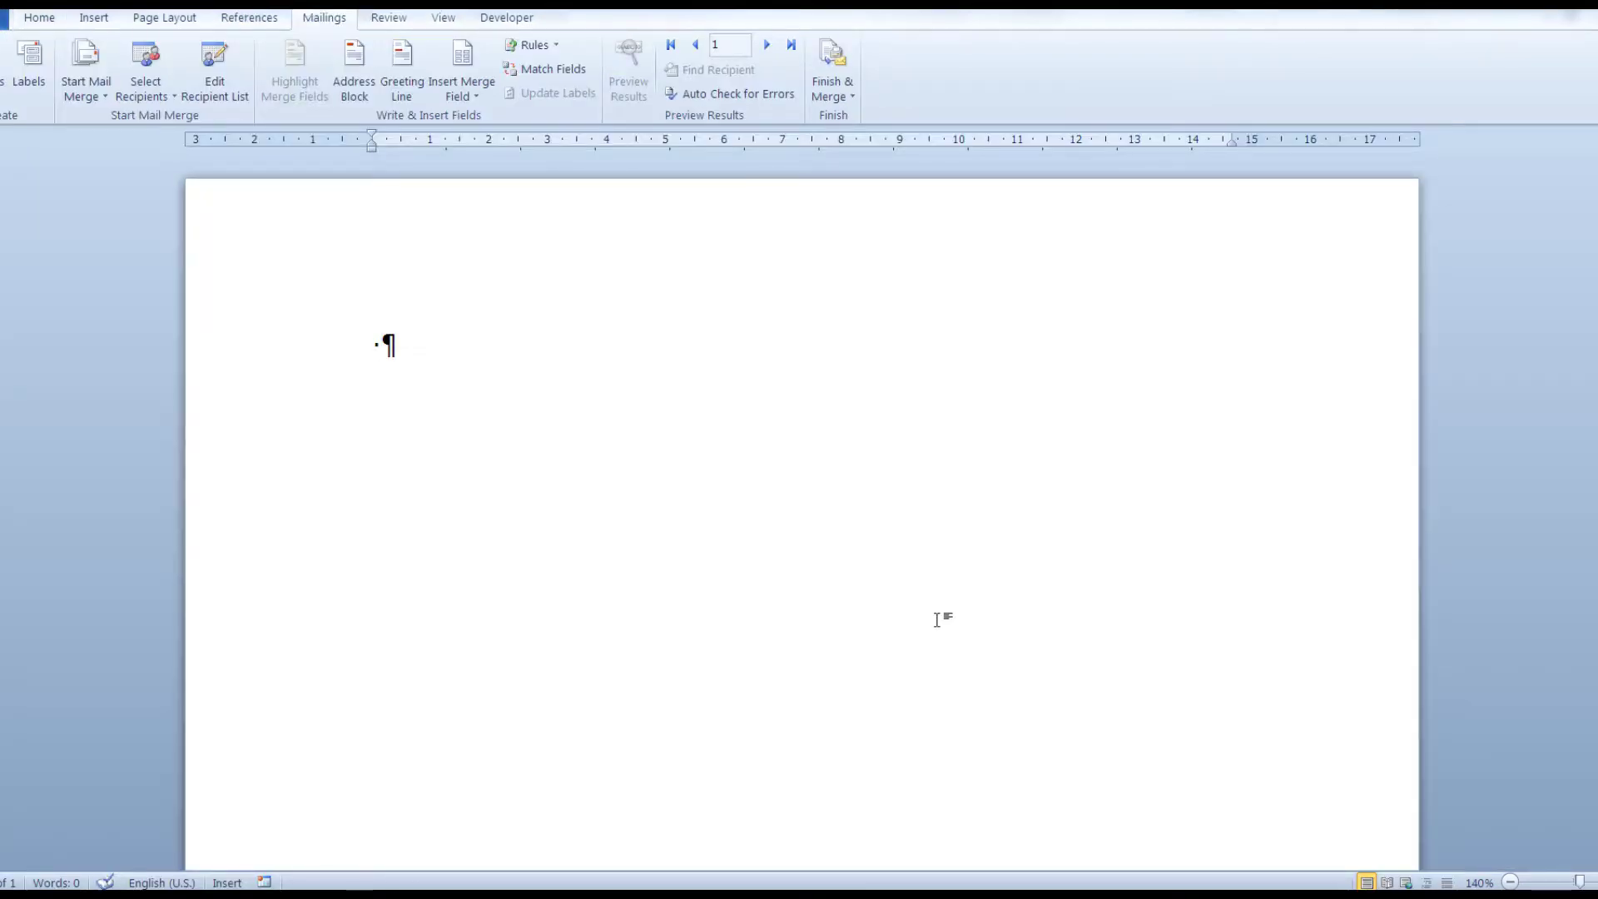
Back in the Word letter, write the greeting "Dear «Student»," using the Student merge field, and begin the next paragraph with "We are"
text(Dear)
click(459, 100)
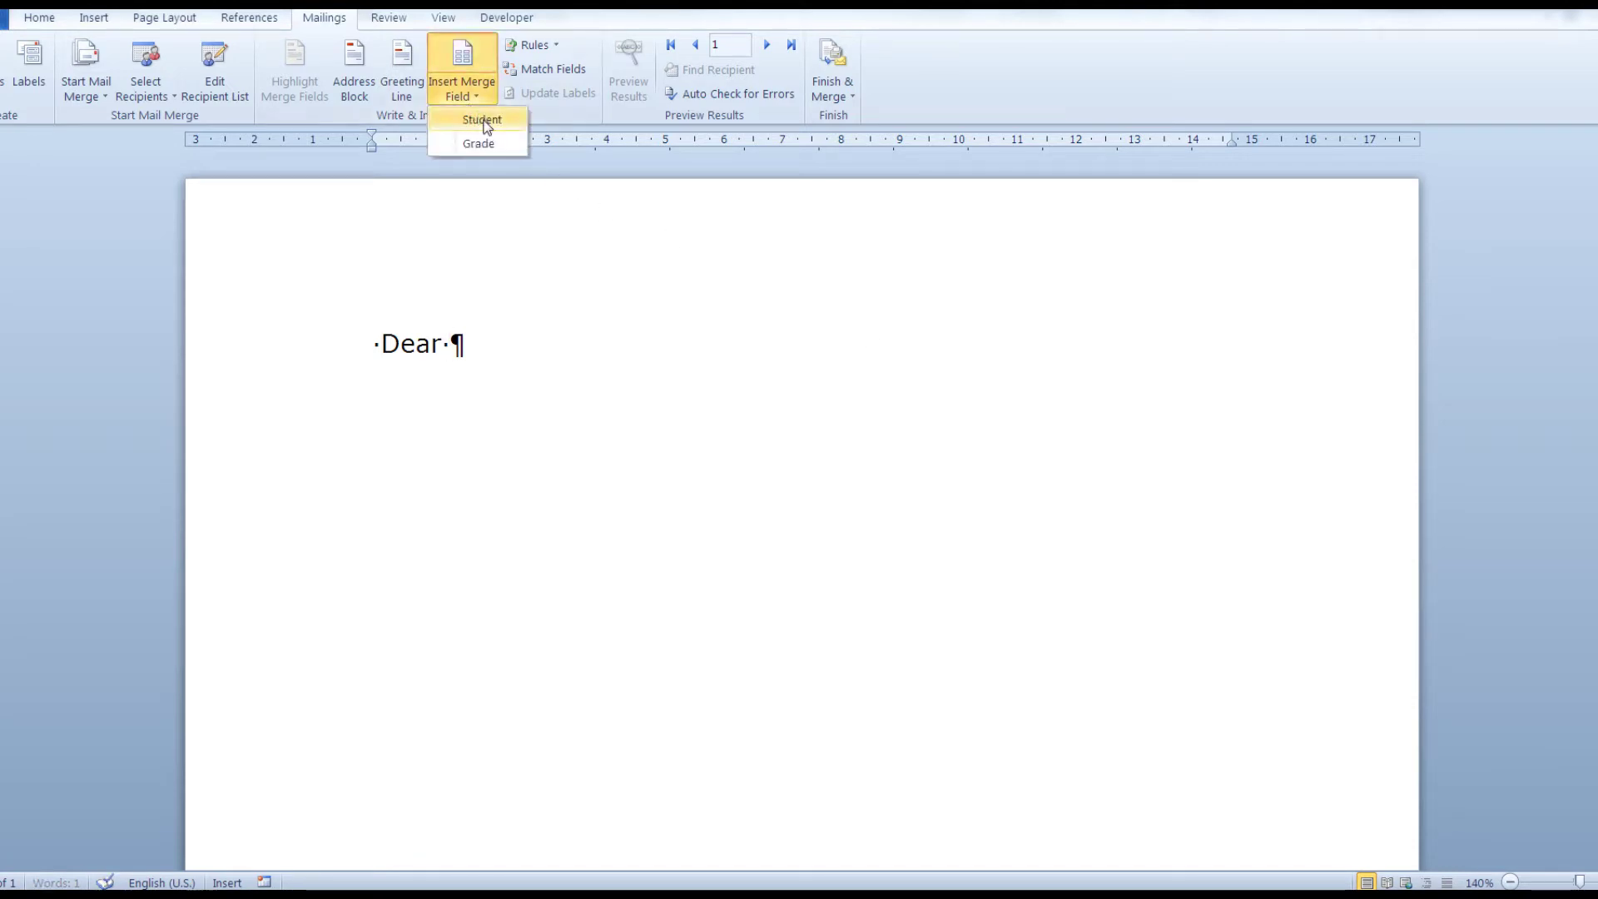
click(481, 119)
text(,)
key(Return)
text(We w)
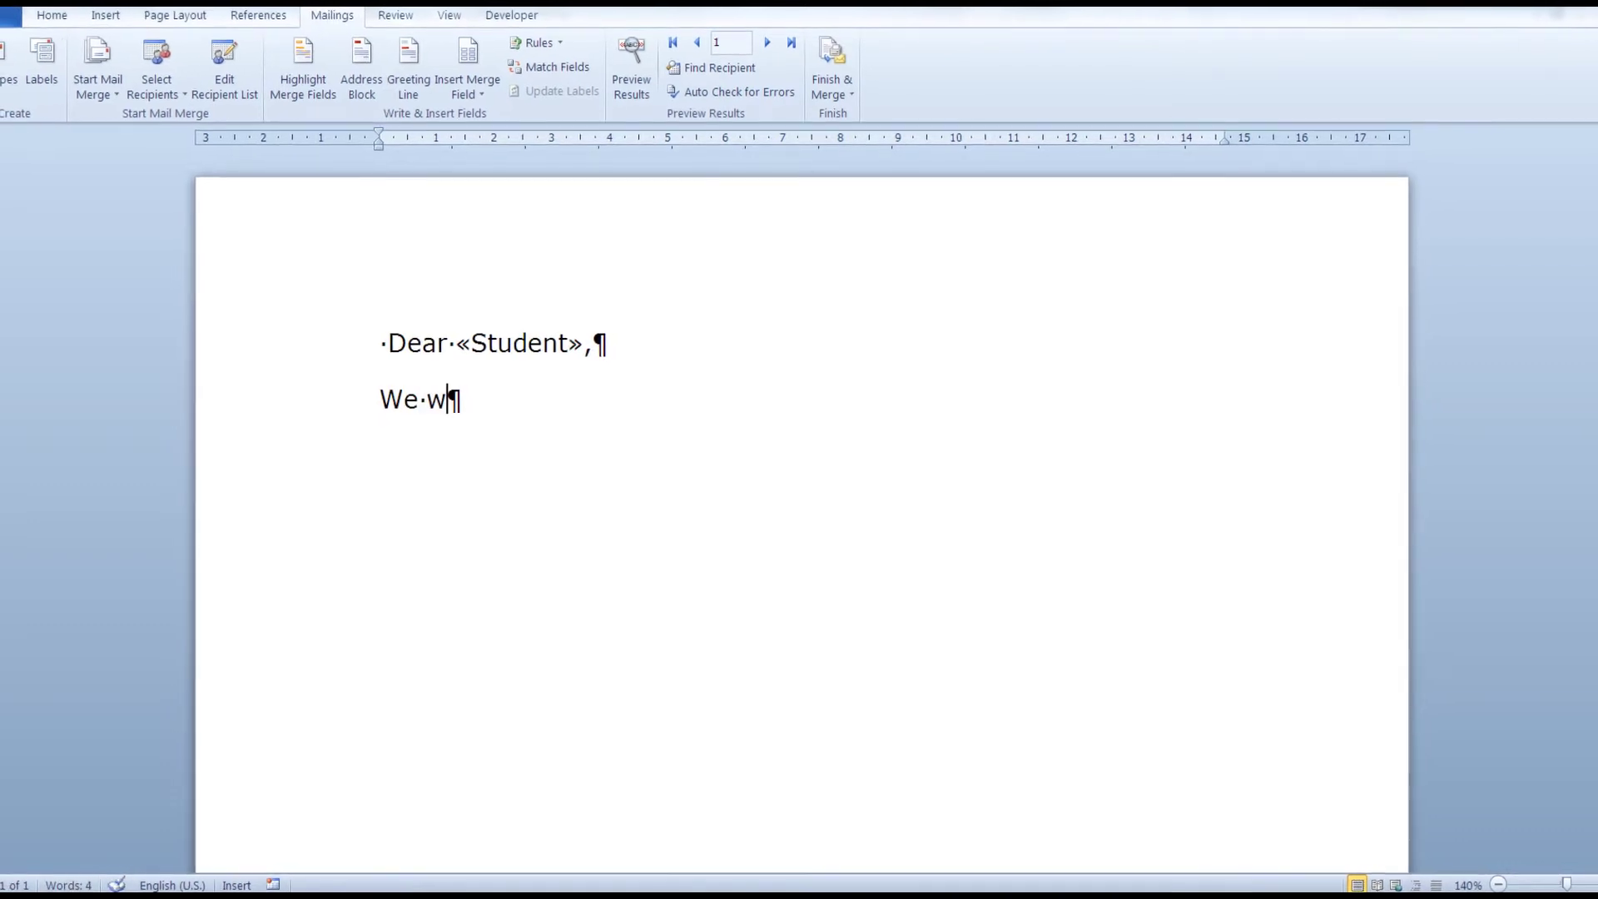
key(BackSpace)
text(are)
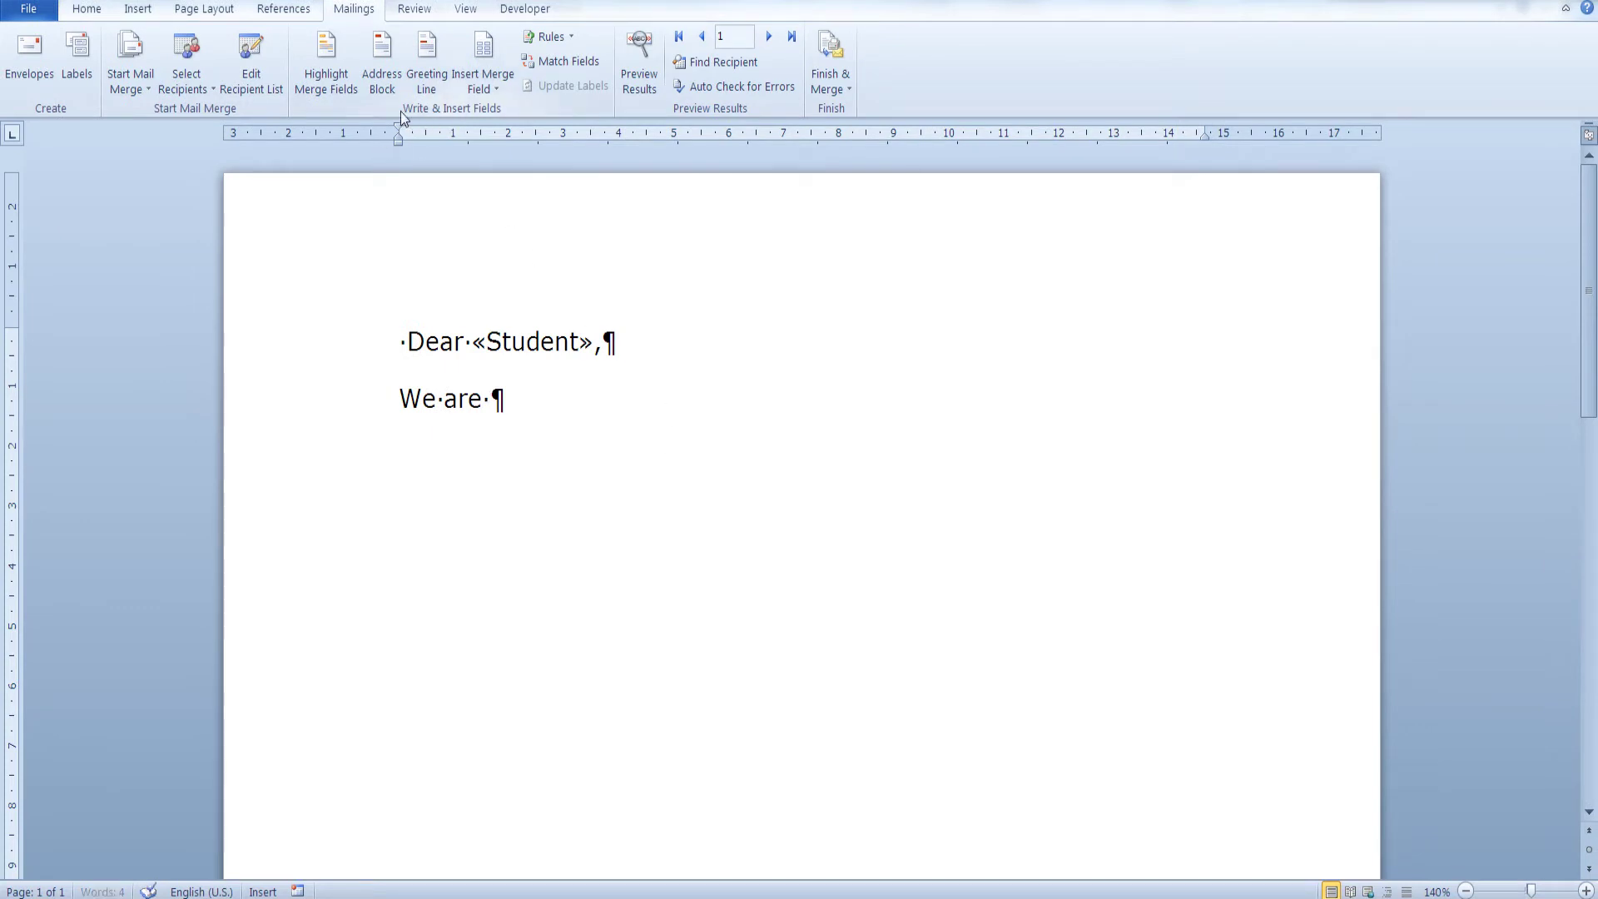
Start an If...Then...Else rule after "We are" with the condition Grade Greater than or equal 5
click(551, 39)
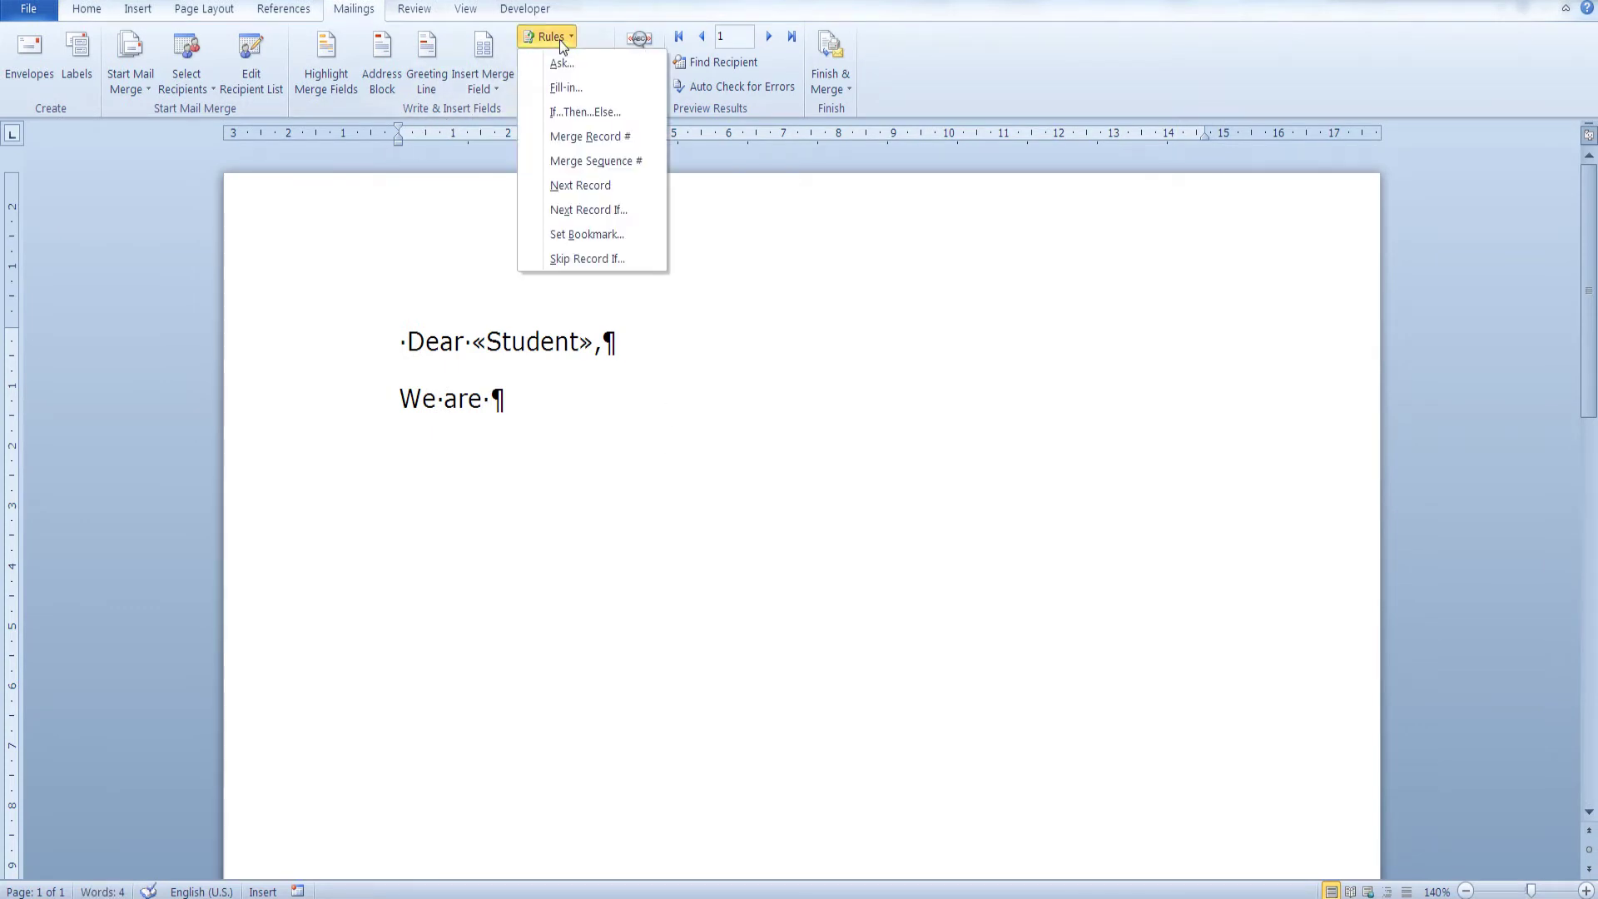
click(606, 116)
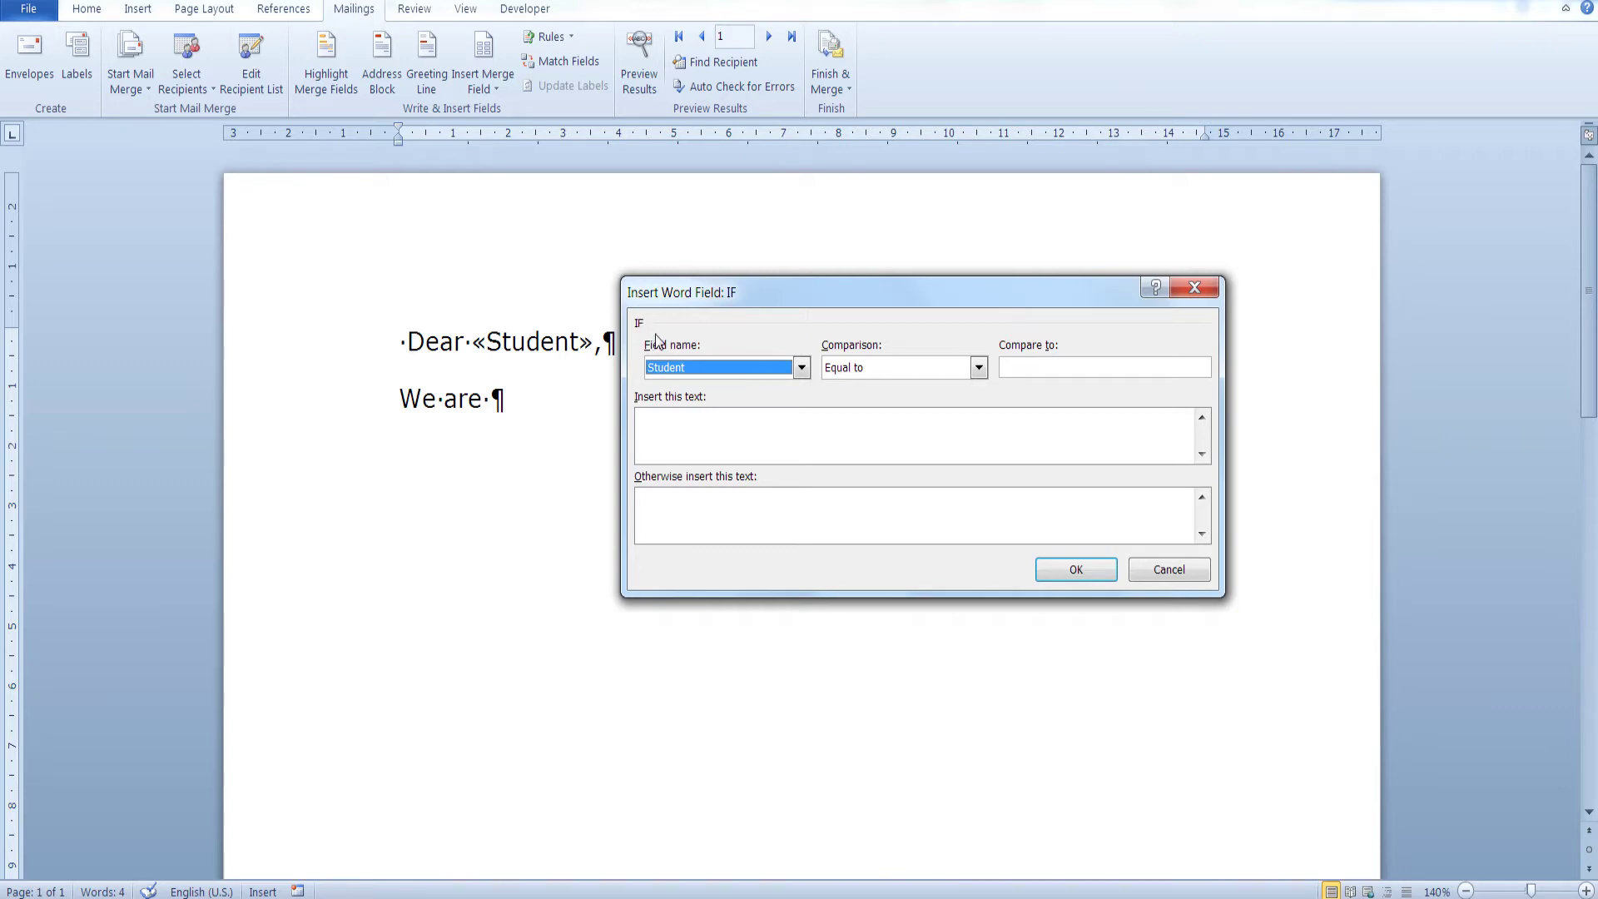
click(704, 365)
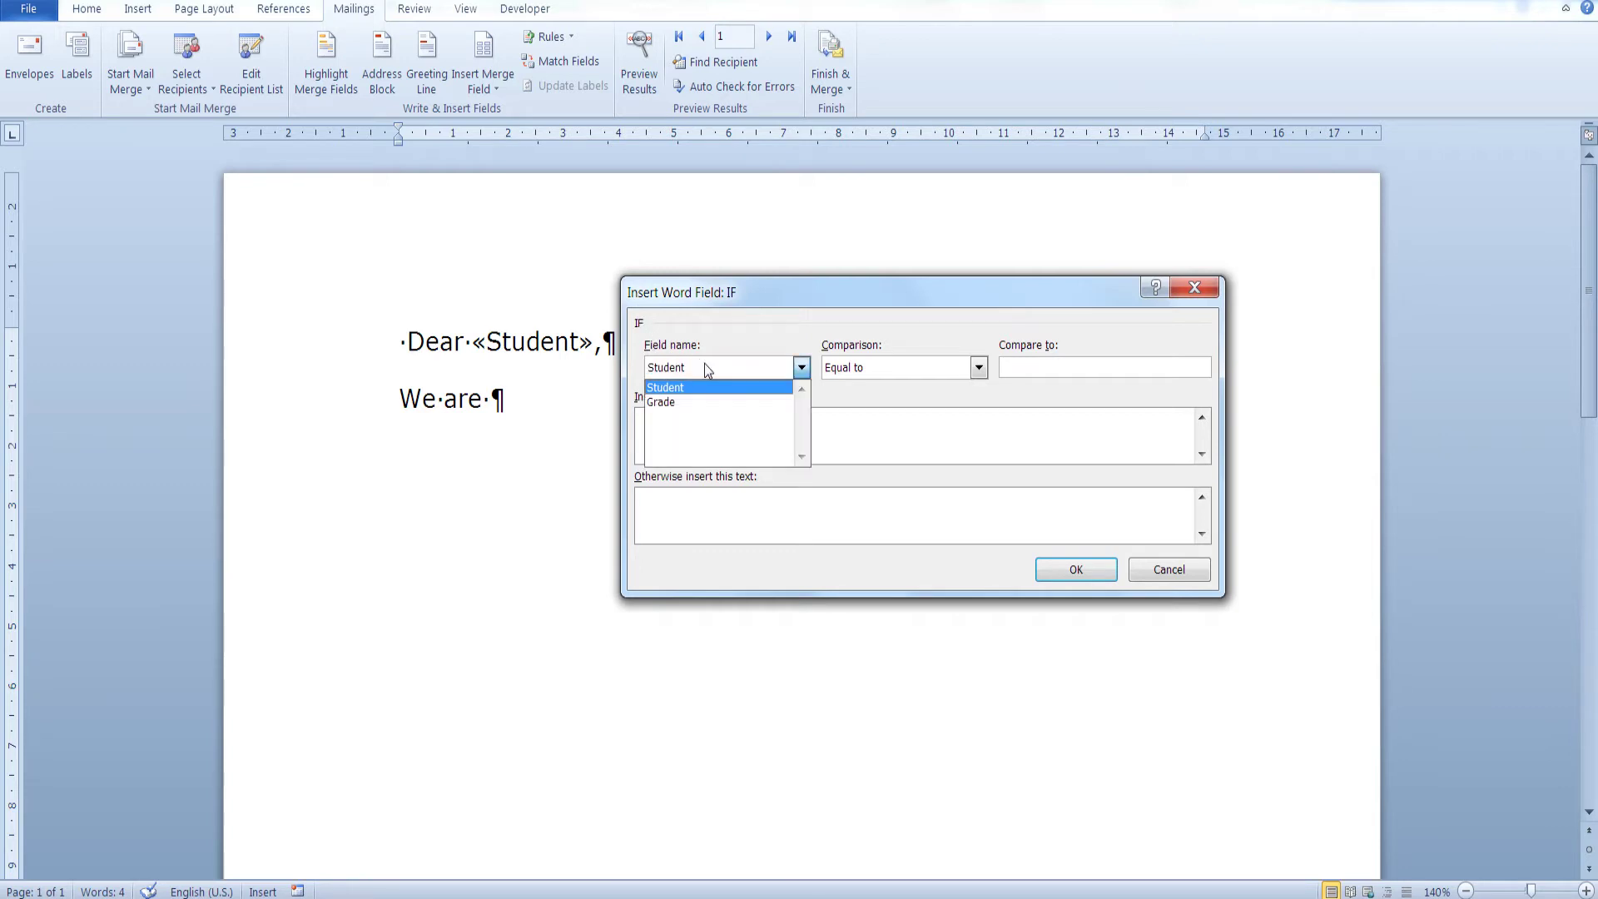
click(689, 405)
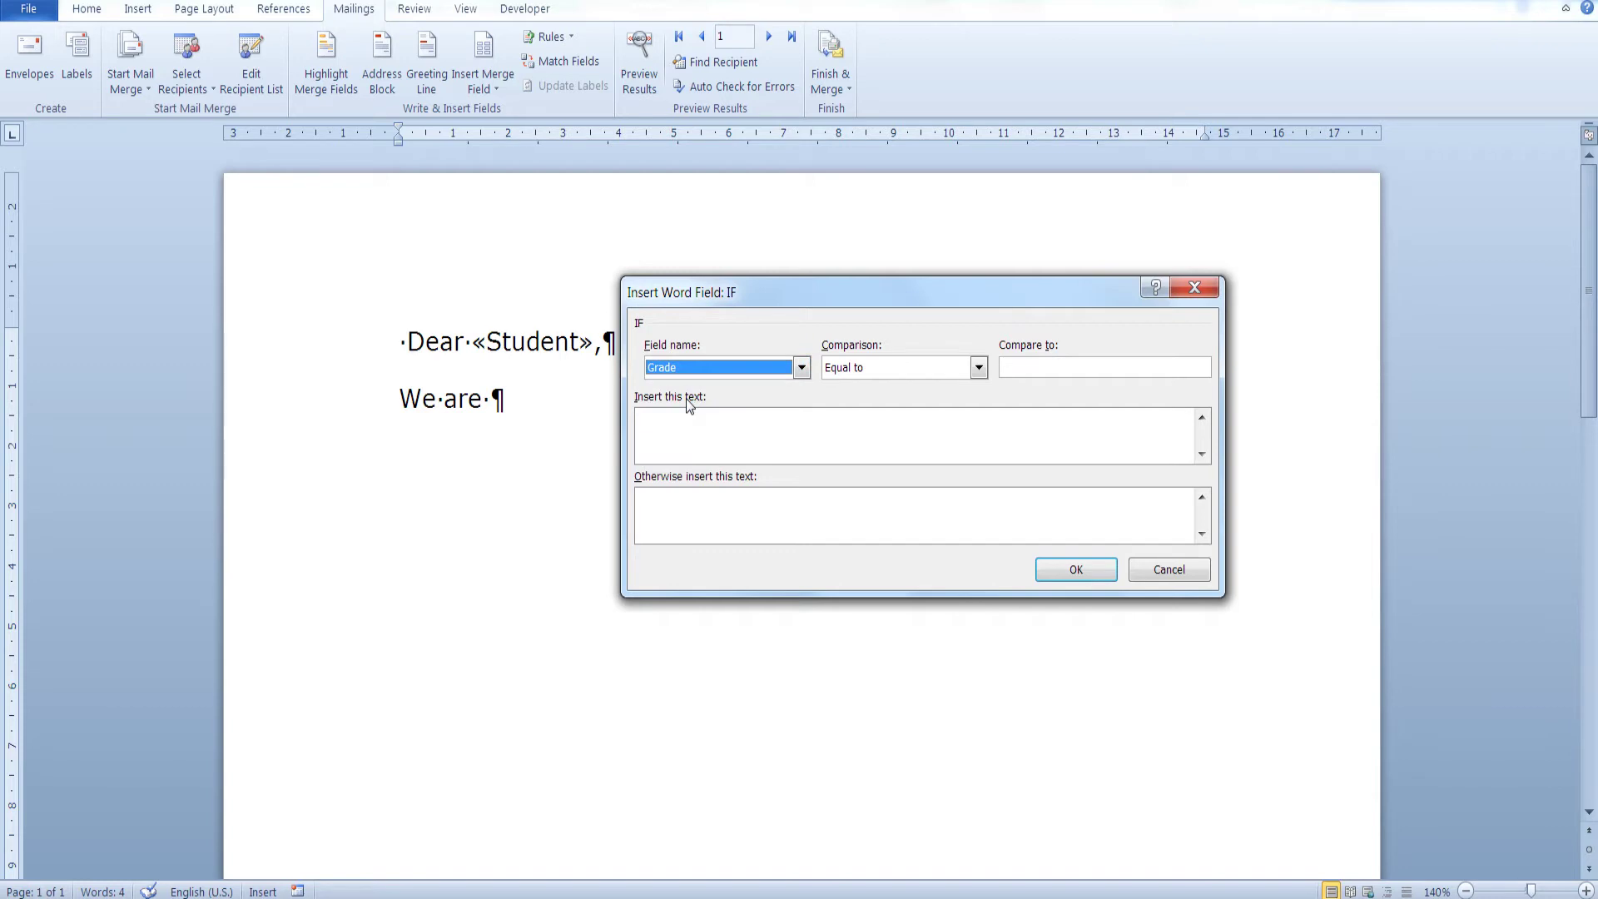
click(909, 371)
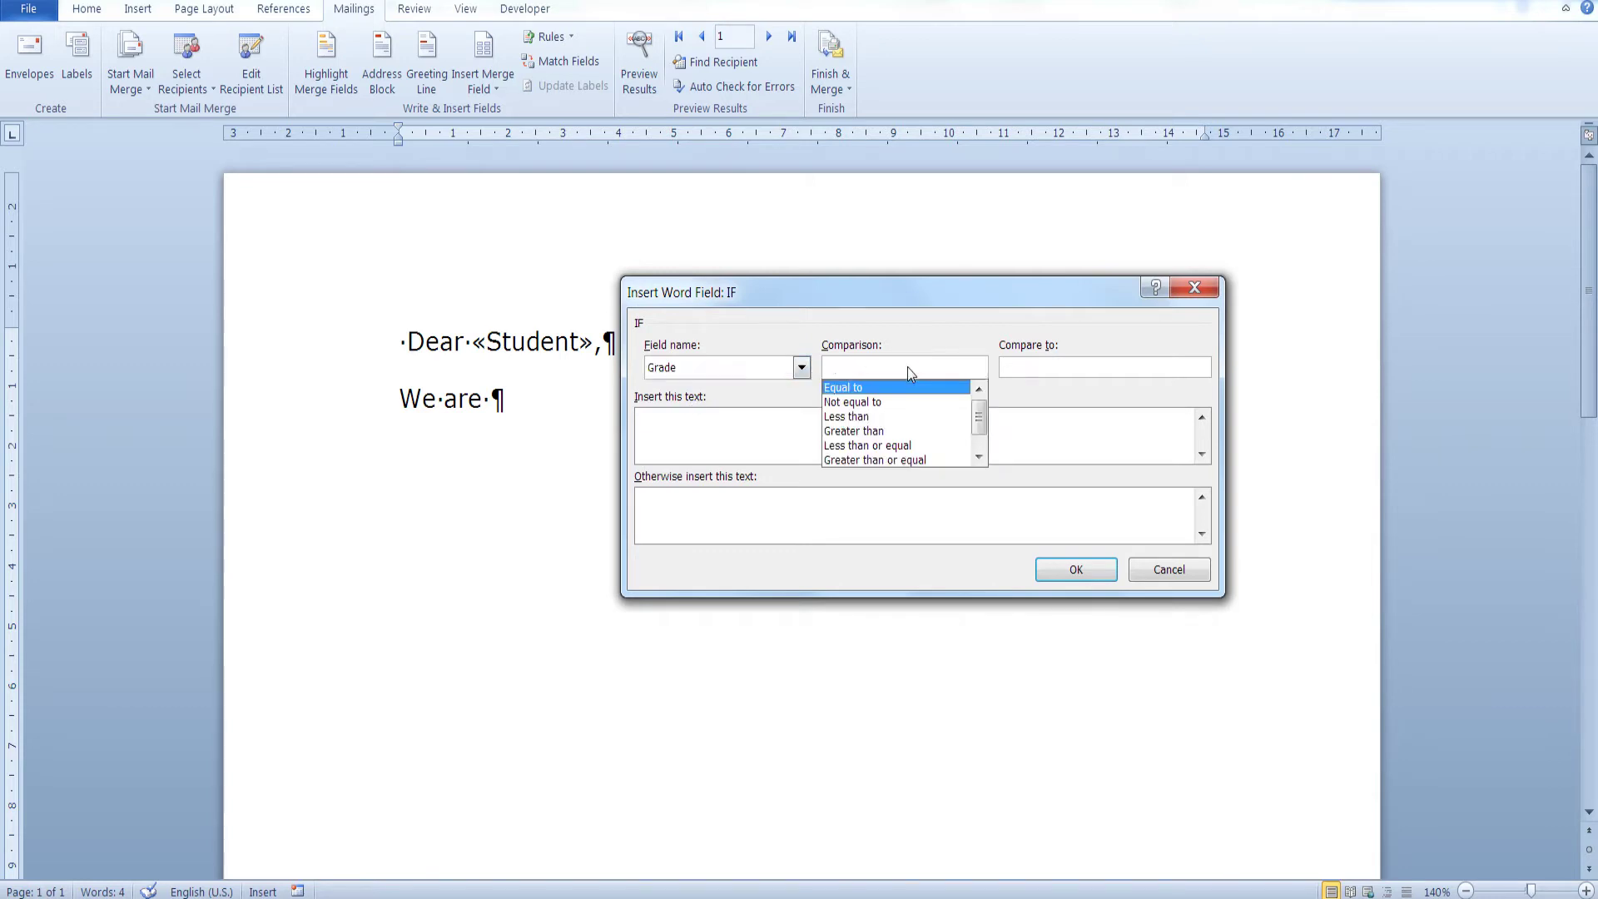
click(910, 460)
click(1063, 367)
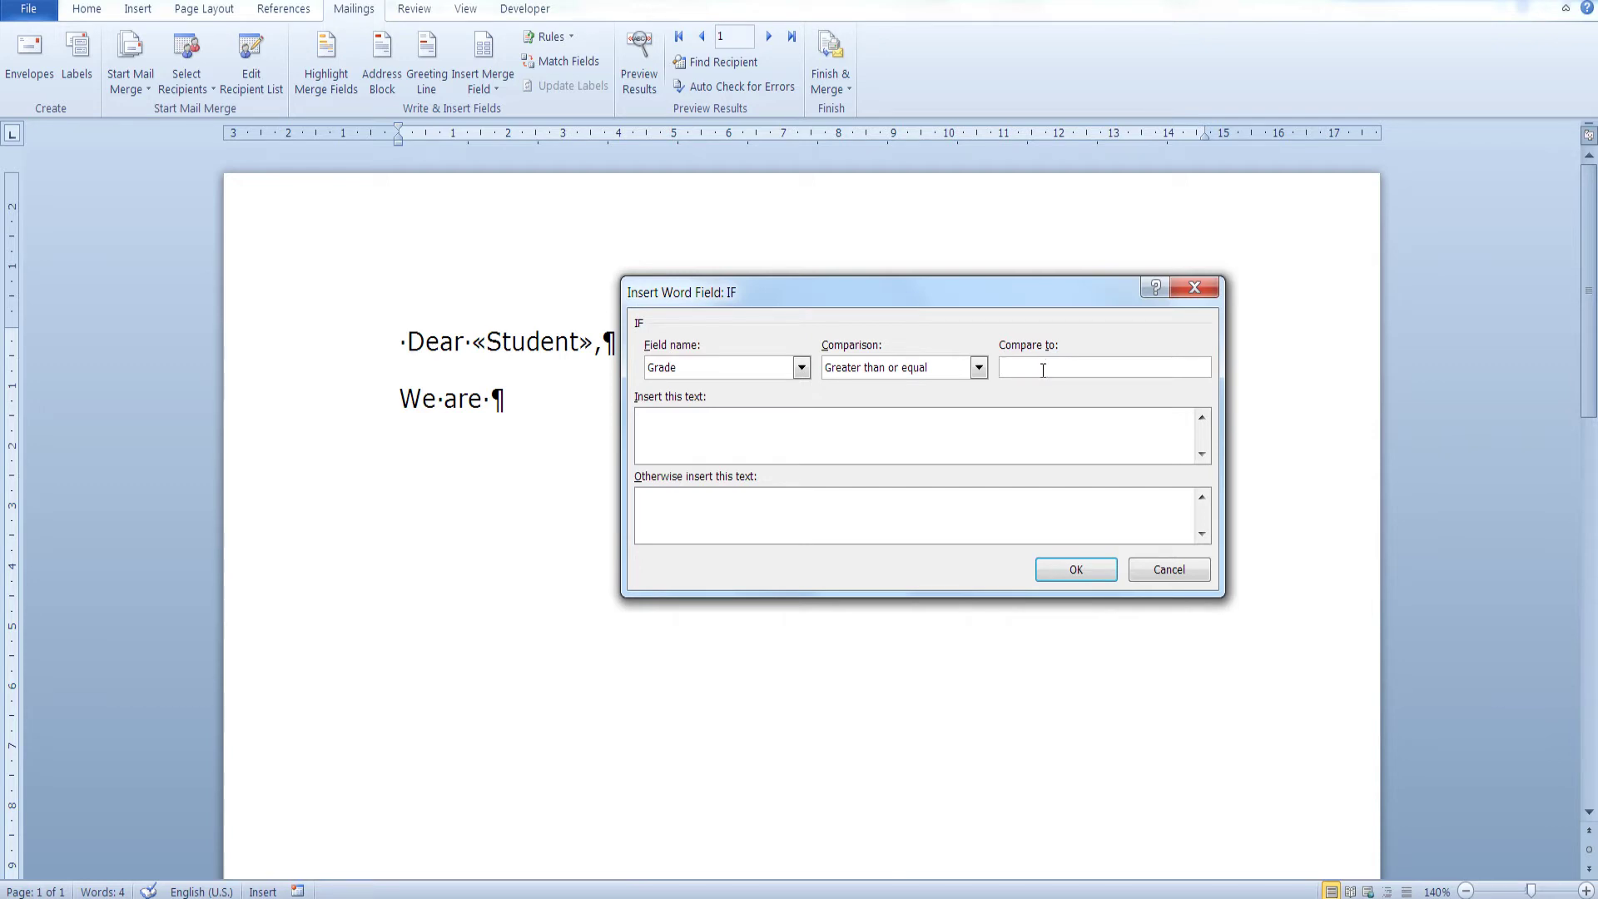
text(5)
Set the rule's text for a met condition to "glad to inform you that you have passed the test"
click(983, 414)
click(698, 436)
text(glad to inform yo)
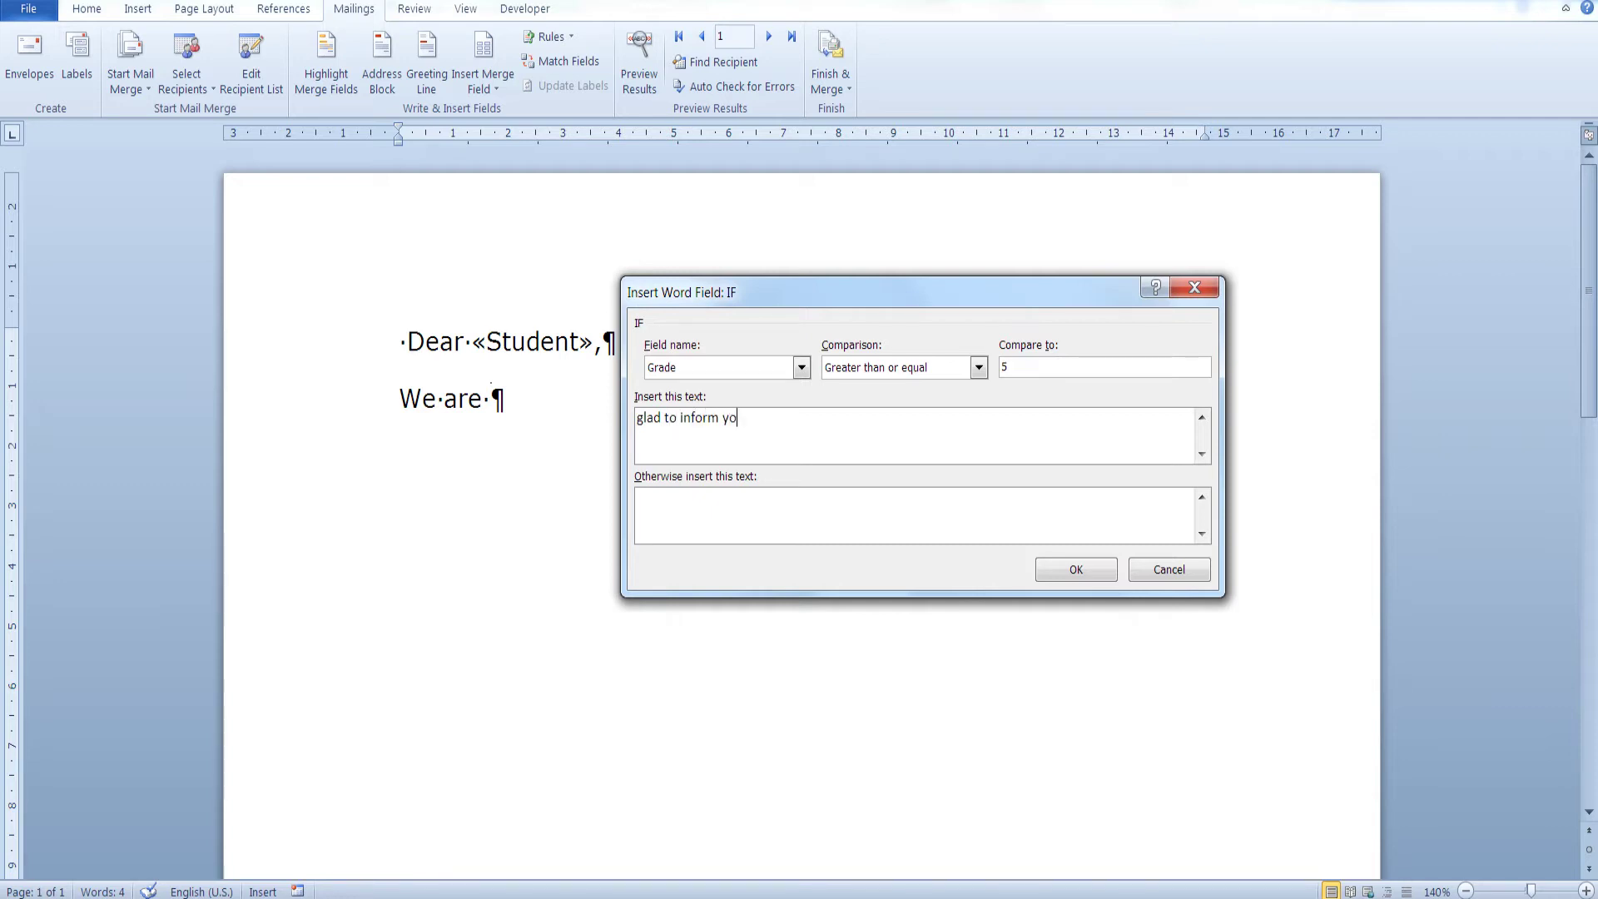
text(u that you h)
key(BackSpace)
text(have passed the test)
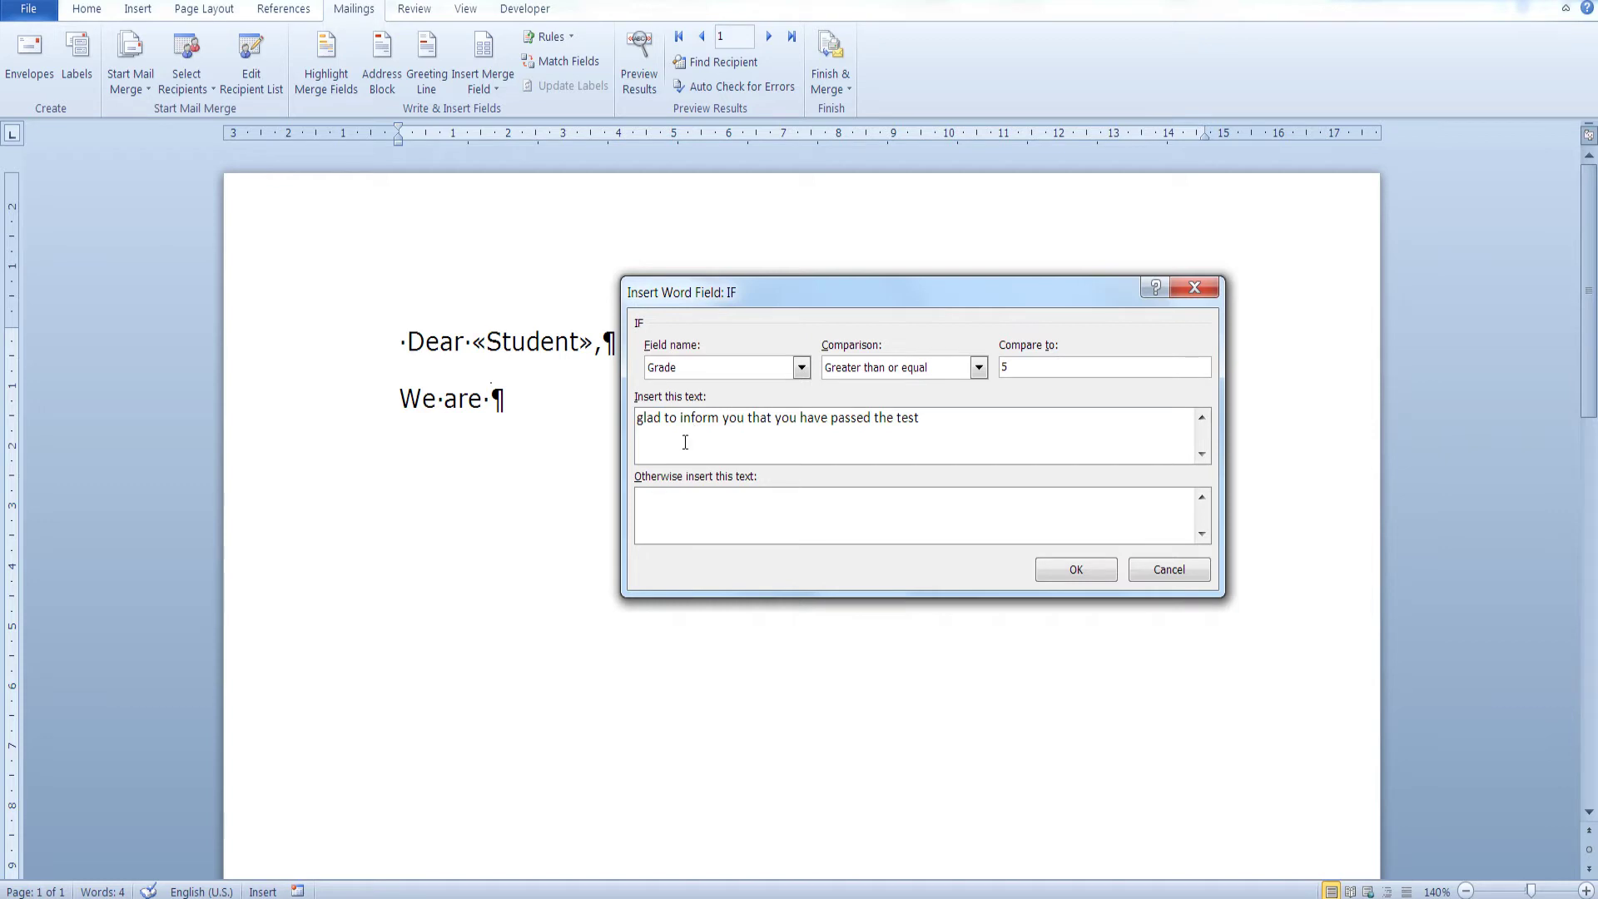
Set the rule's otherwise text to "sorry to inform you that you have failed the test" and insert the rule
click(704, 503)
text(sorry to inform you that you have fai)
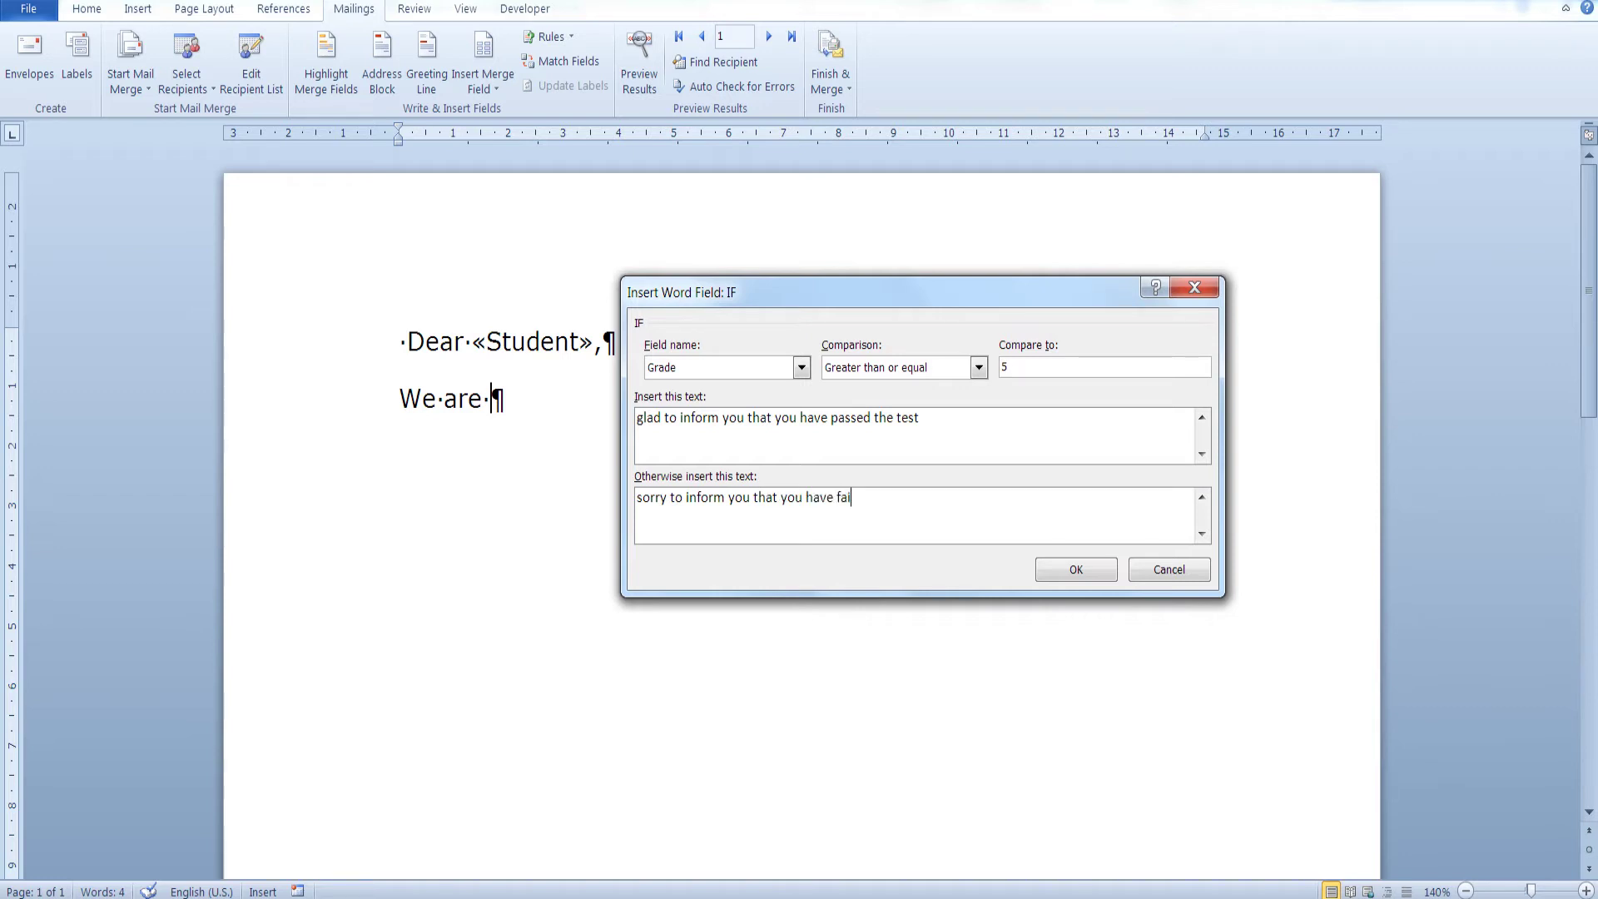
text(led the test)
click(1097, 571)
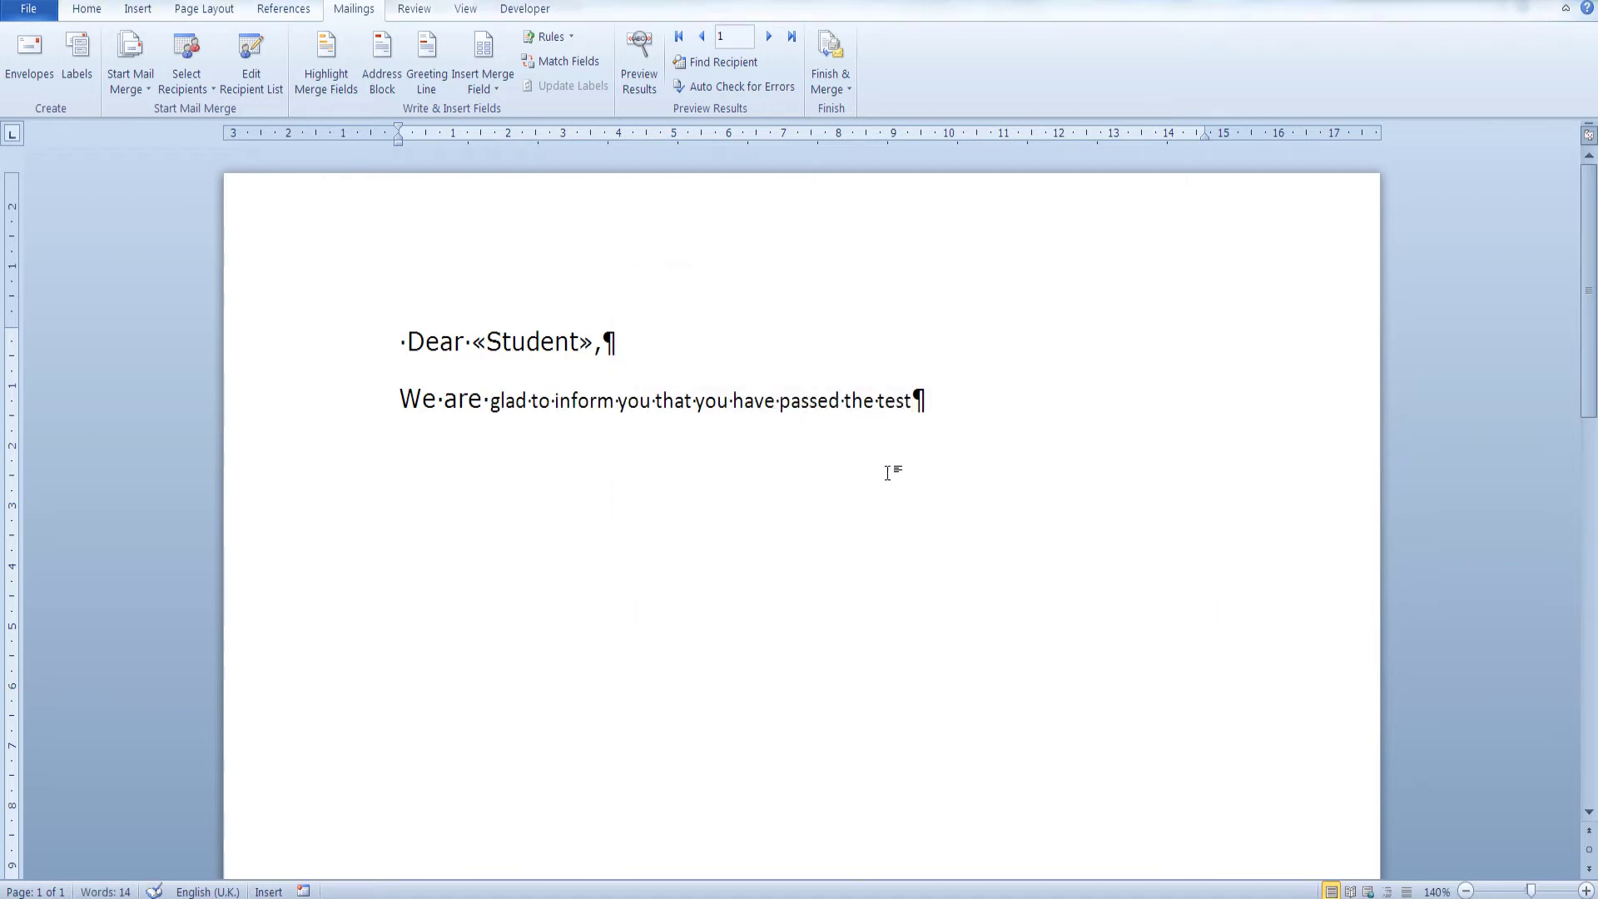
Complete the sentence with ", with a grade of «Grade»." using the Grade merge field
text(, with a graf)
text(e)
key(BackSpace)
key(BackSpace)
text(de opf)
key(BackSpace)
key(BackSpace)
text(f)
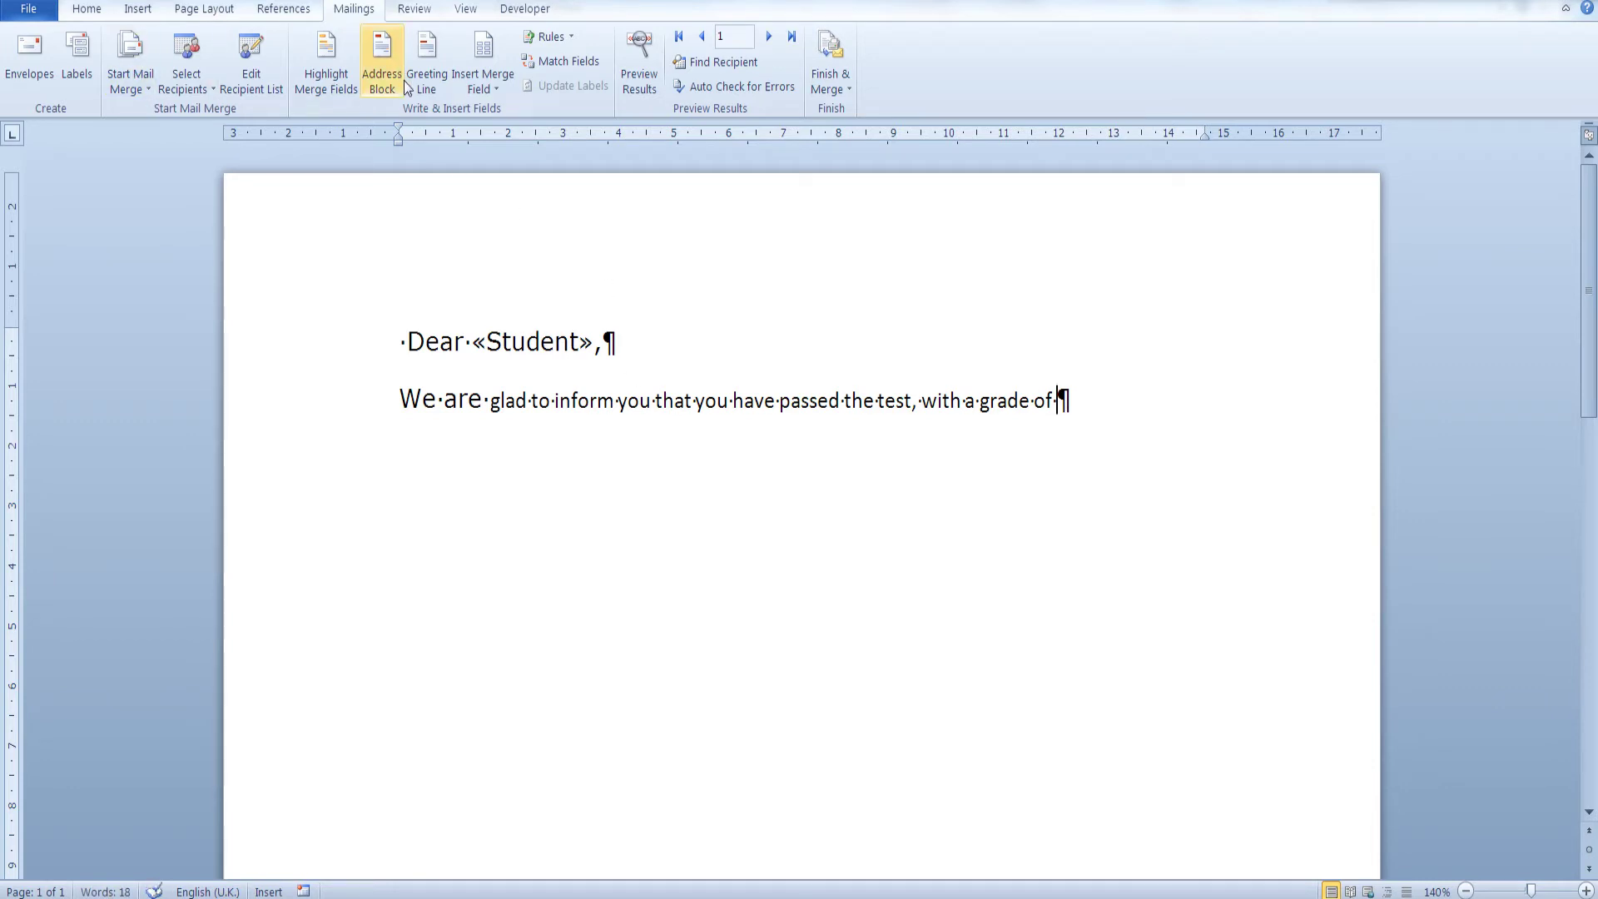
click(496, 82)
click(492, 137)
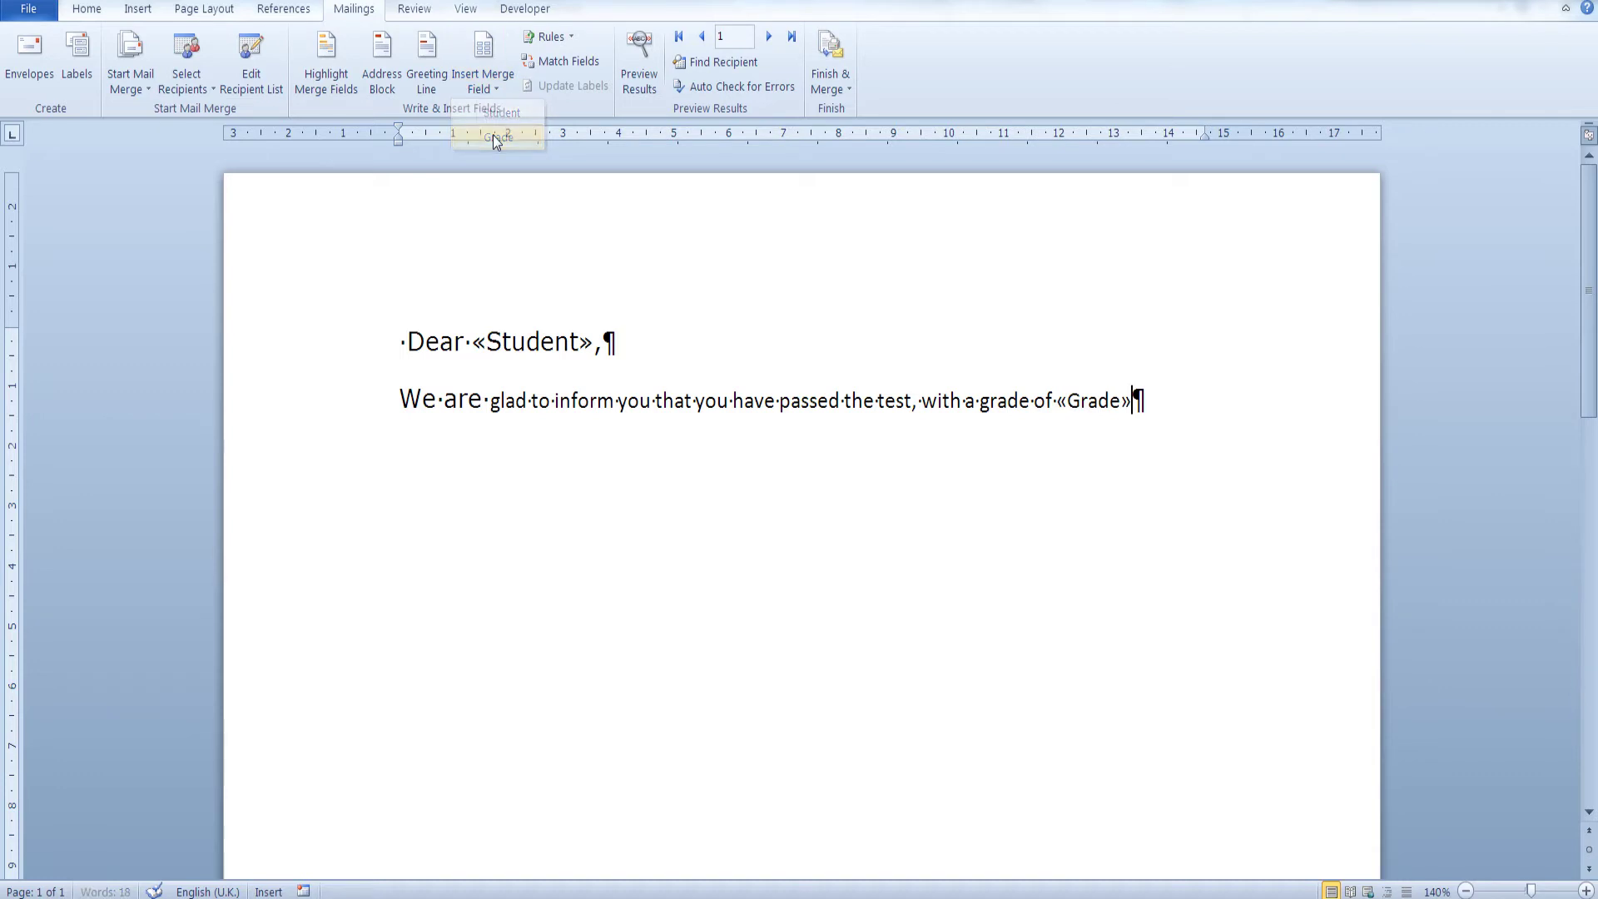
text(.)
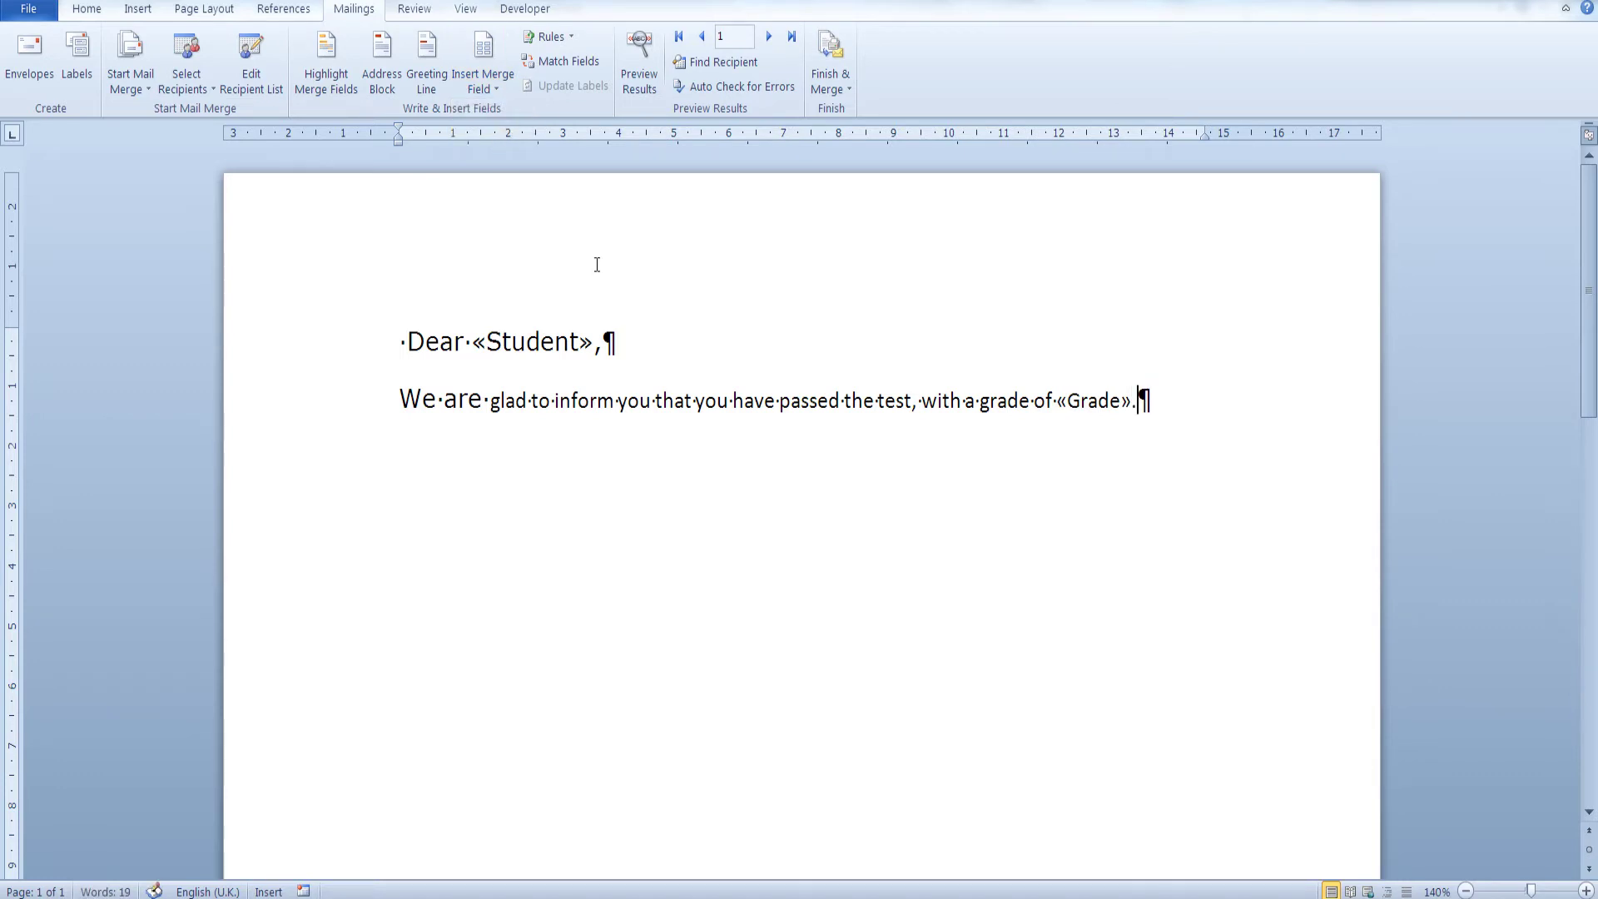
Copy the formatting of "We are" onto the rest of the sentence with Format Painter
click(86, 9)
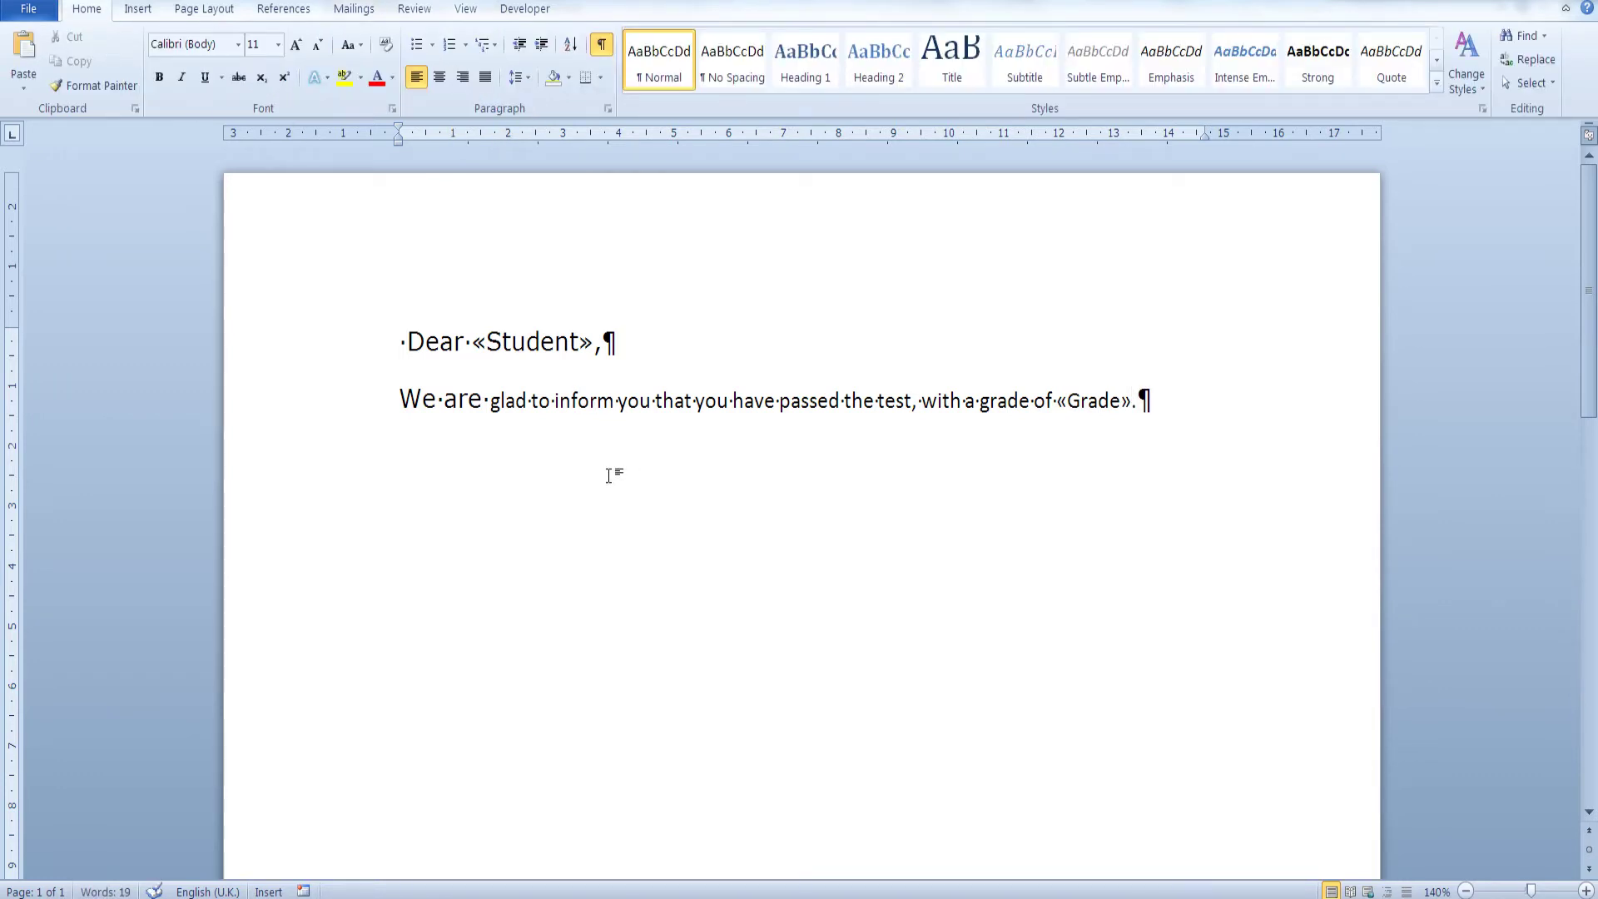
click(448, 406)
click(92, 87)
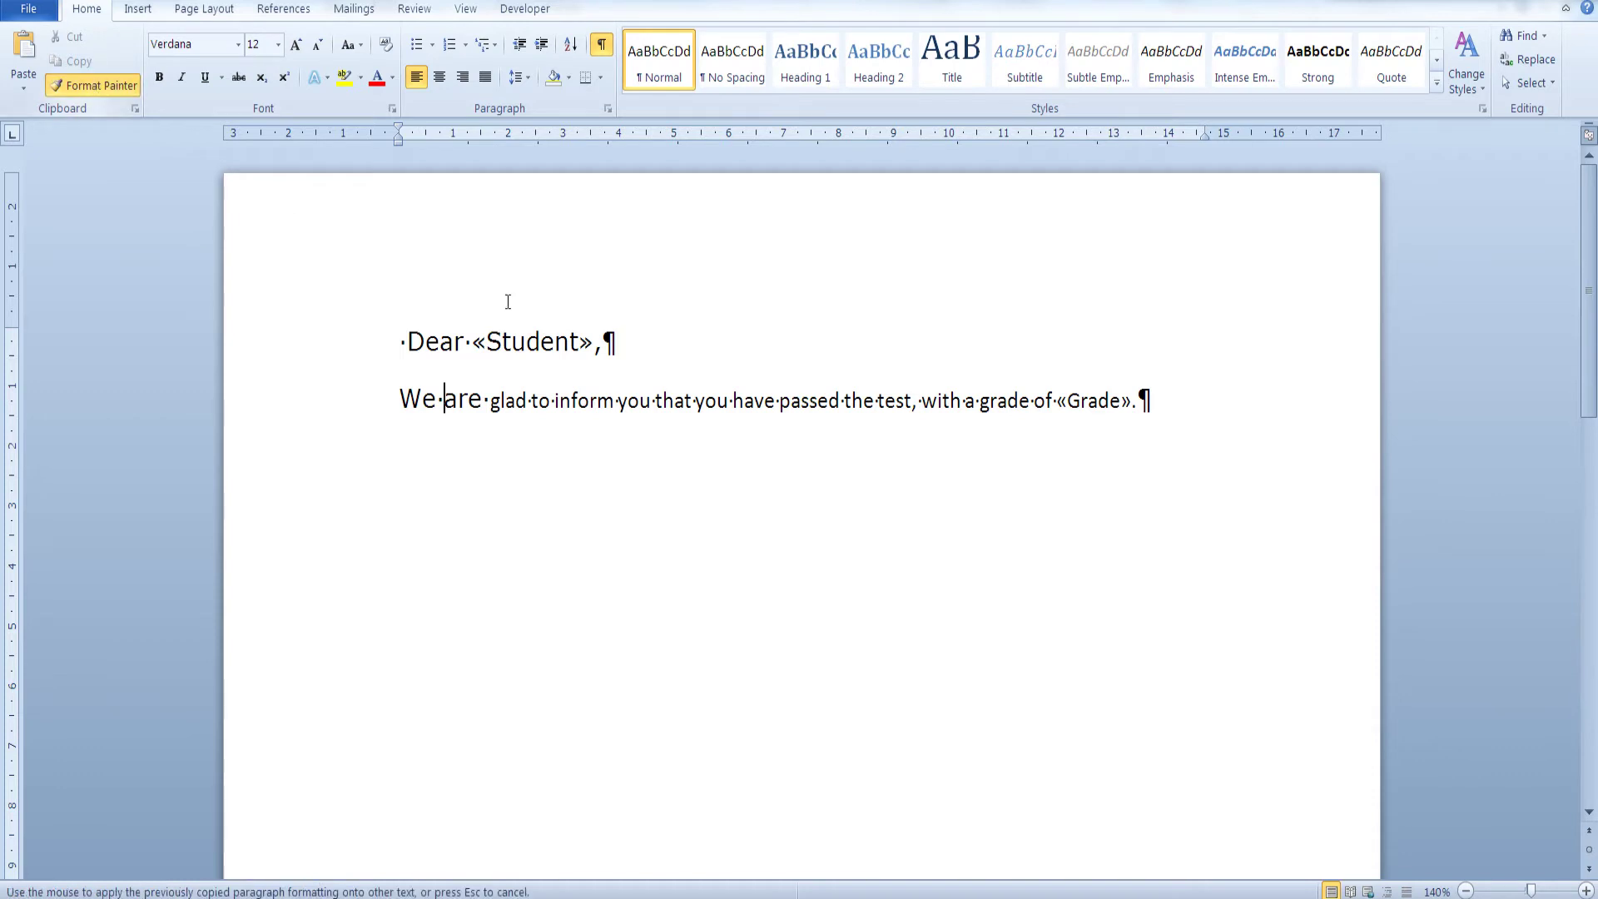
mouse_move(1139, 401)
mouse_down()
mouse_move(499, 401)
mouse_move(557, 396)
mouse_up()
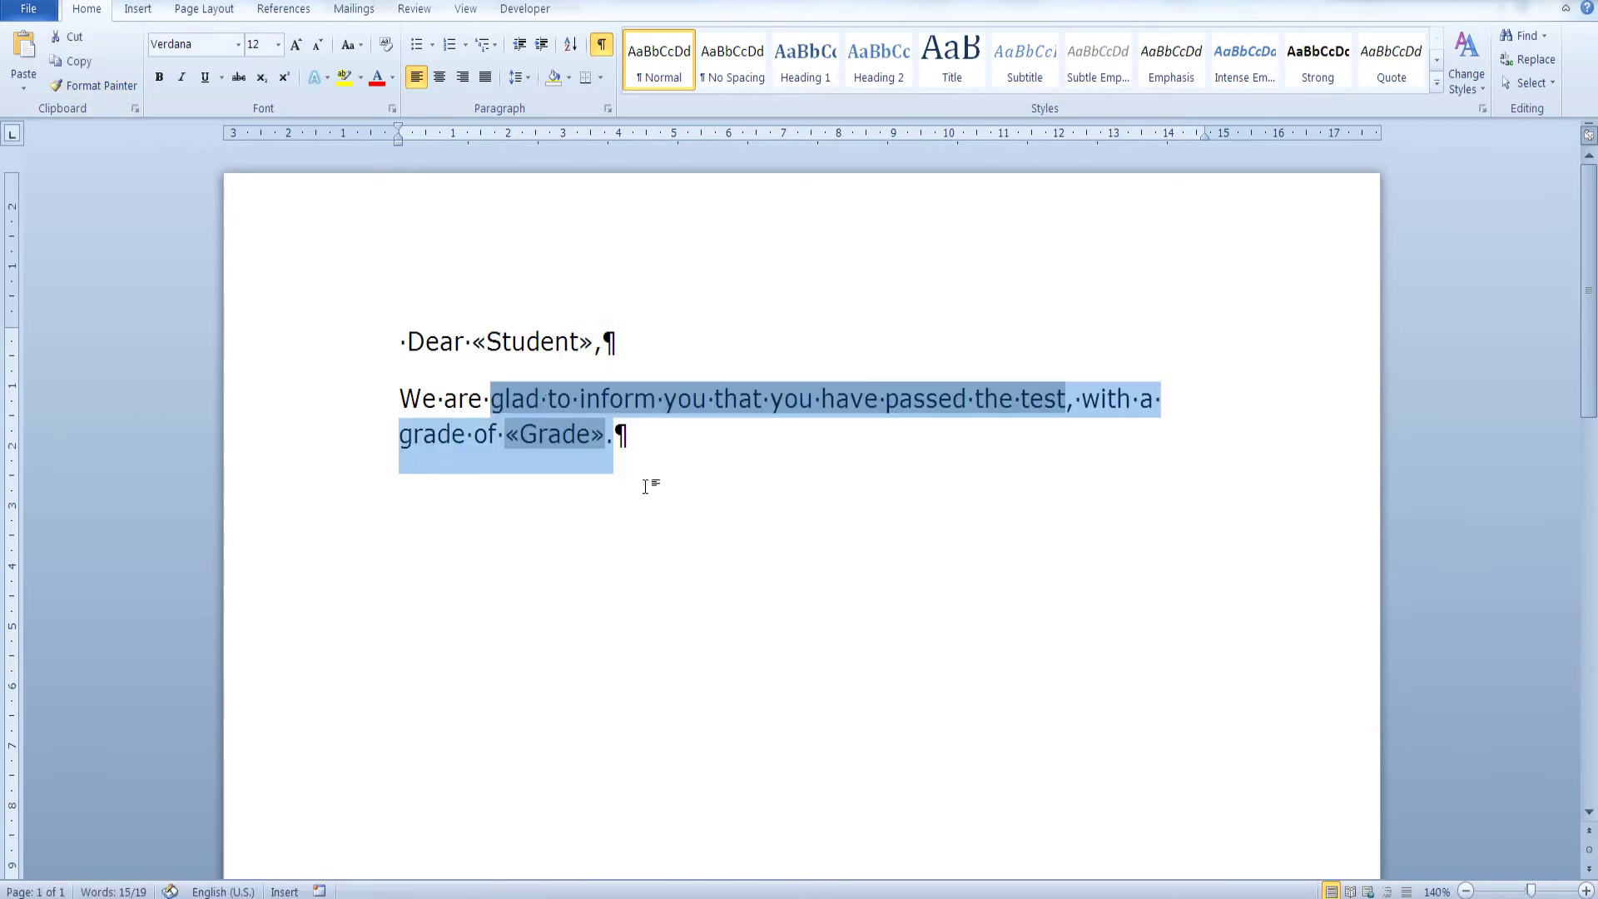
click(648, 464)
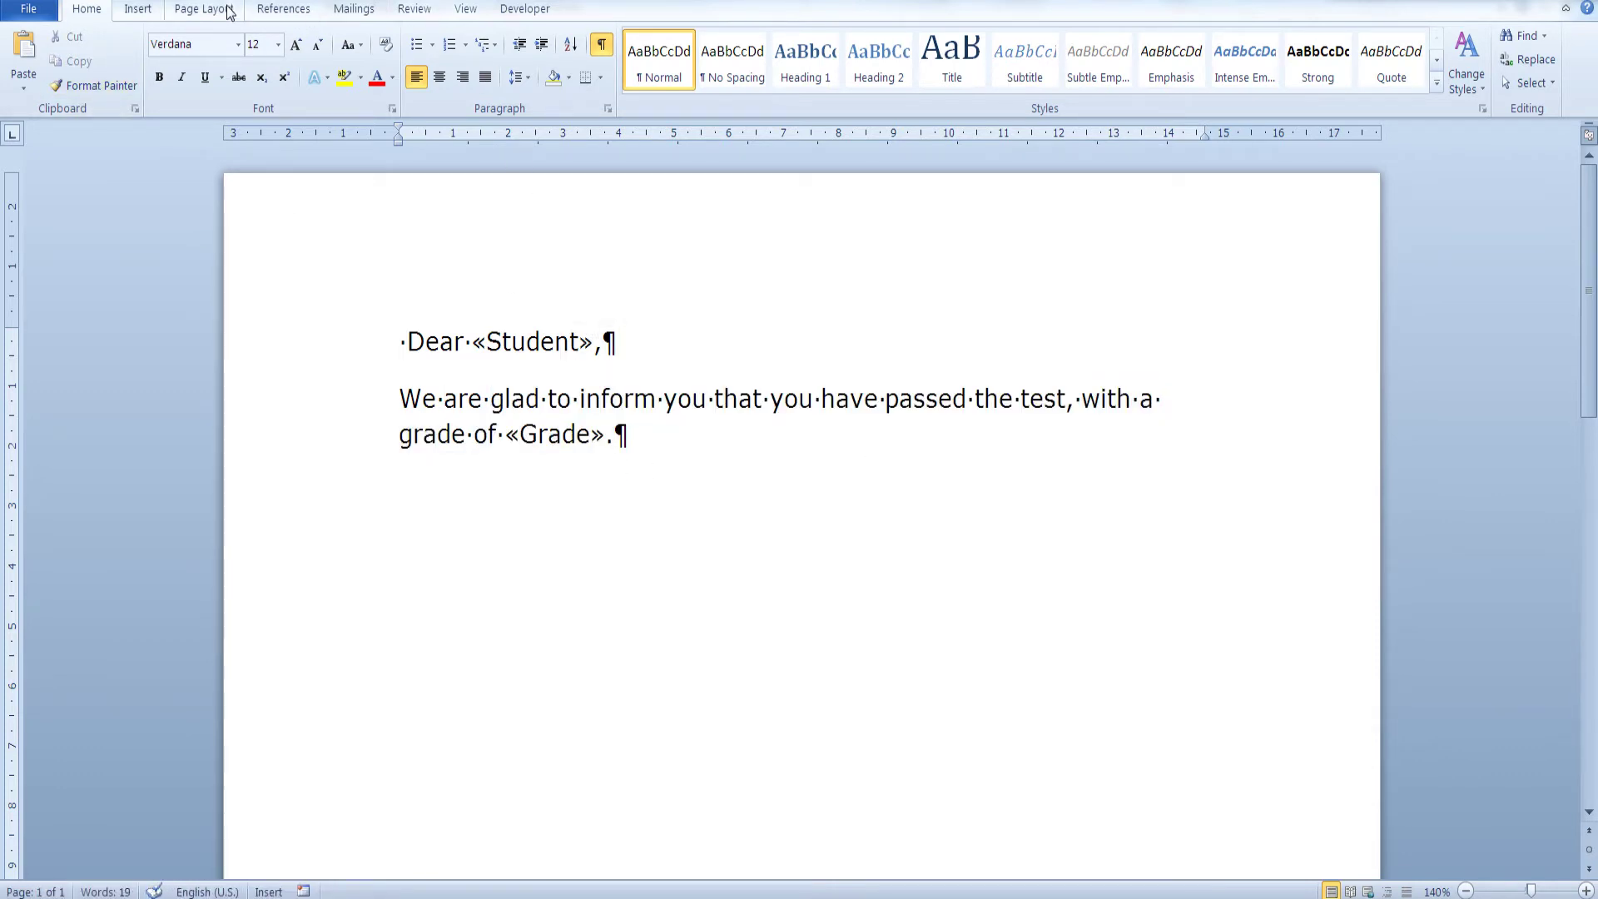
Preview the letter with the merged recipient data and hide the formatting marks
click(338, 10)
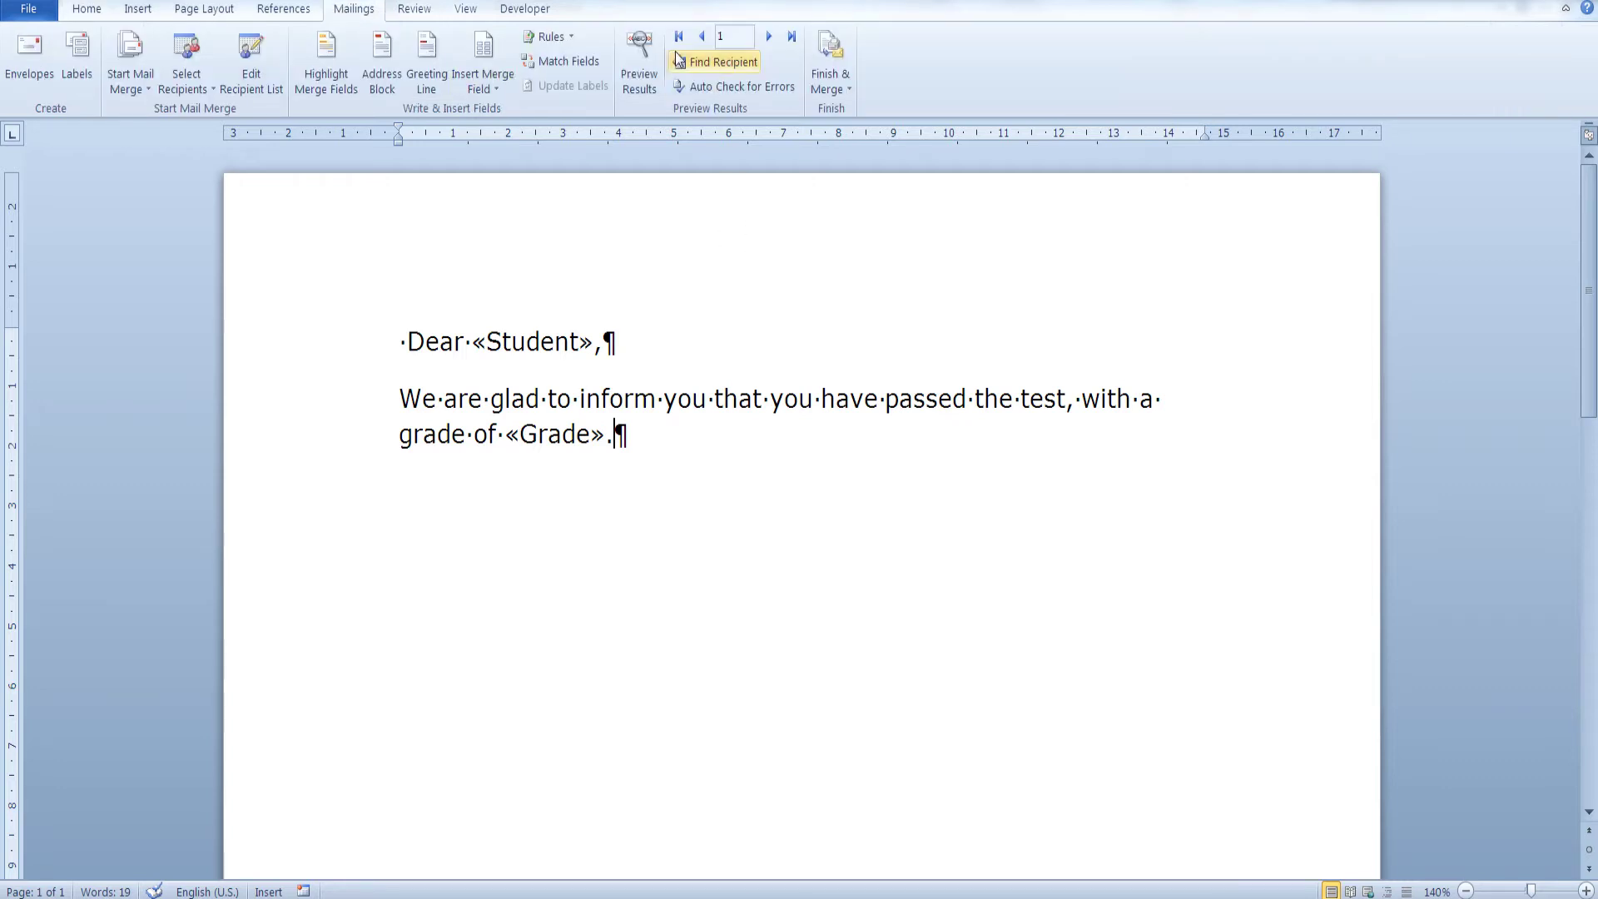
click(640, 75)
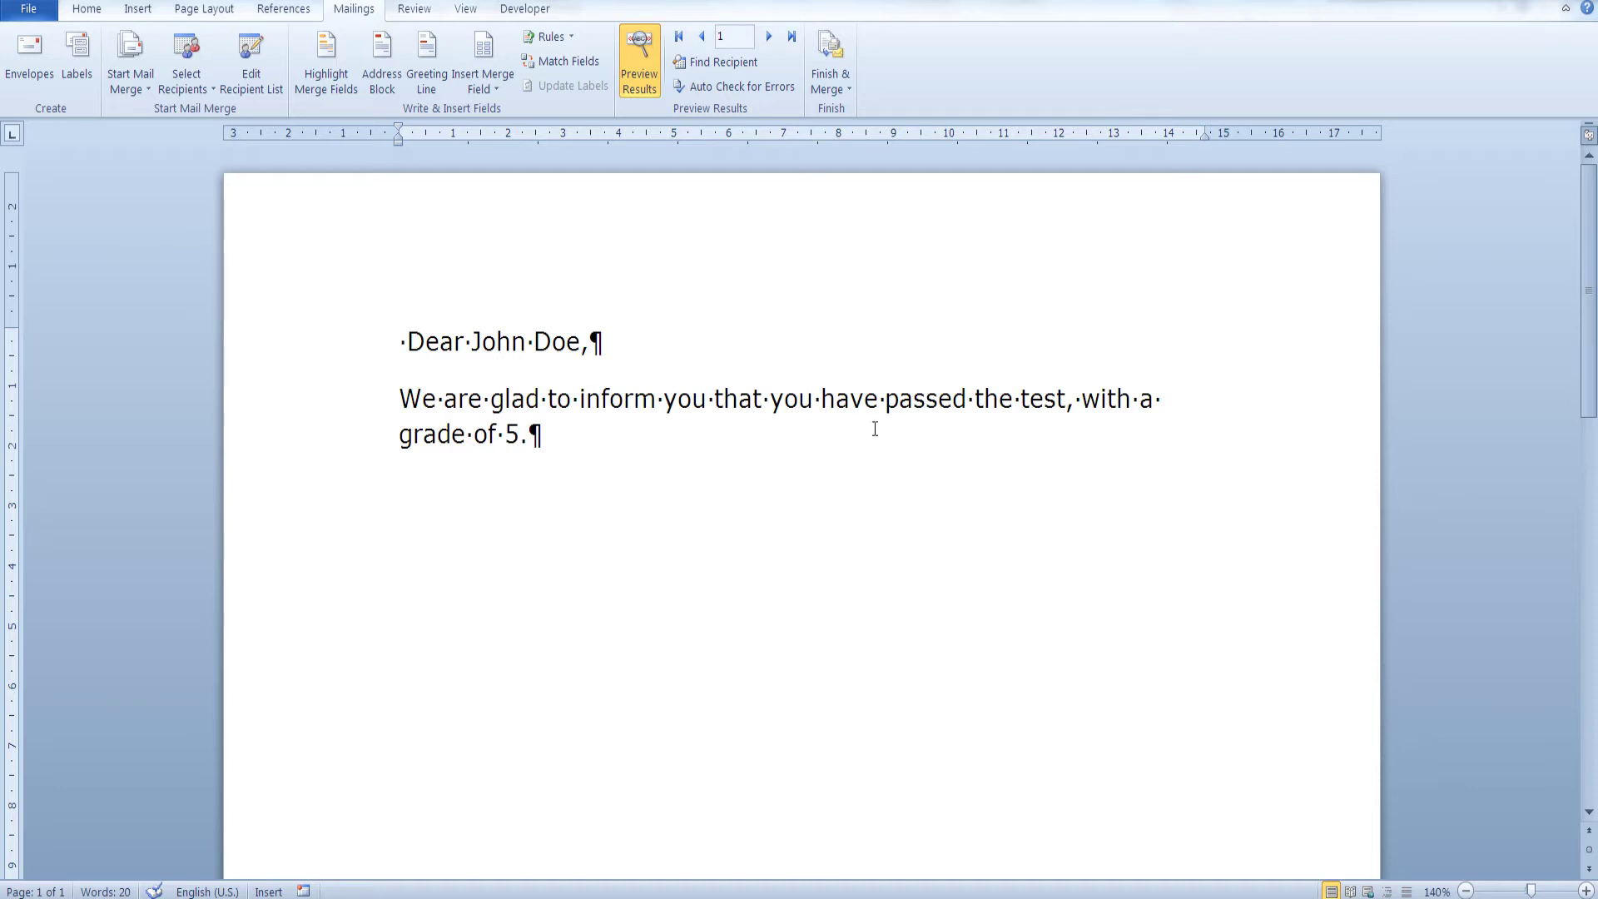
click(87, 12)
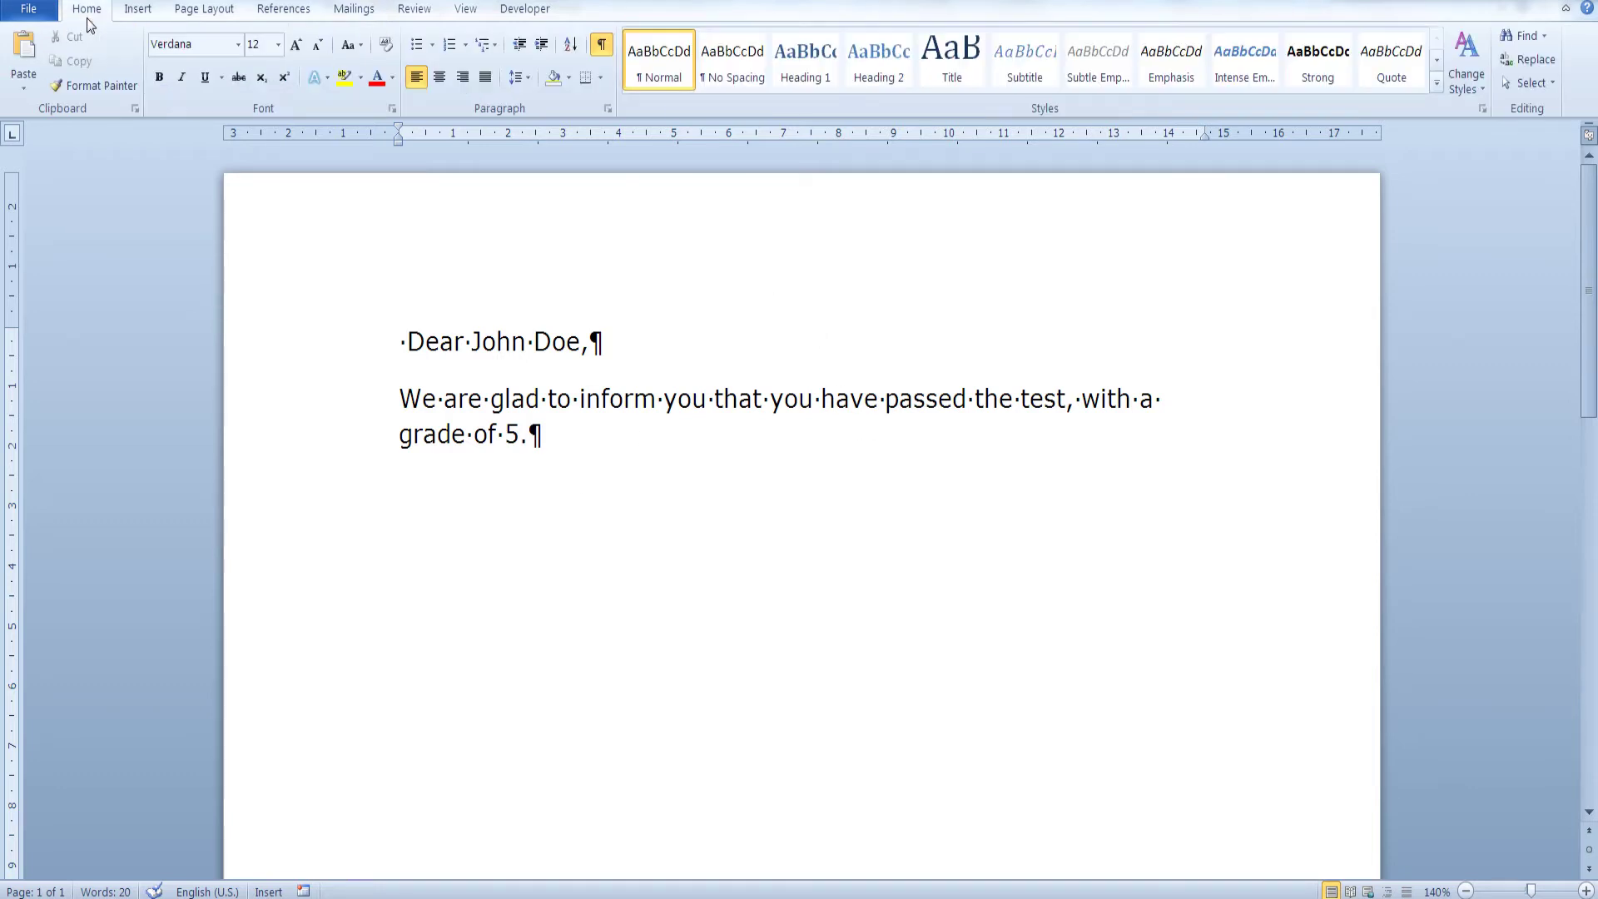
click(605, 48)
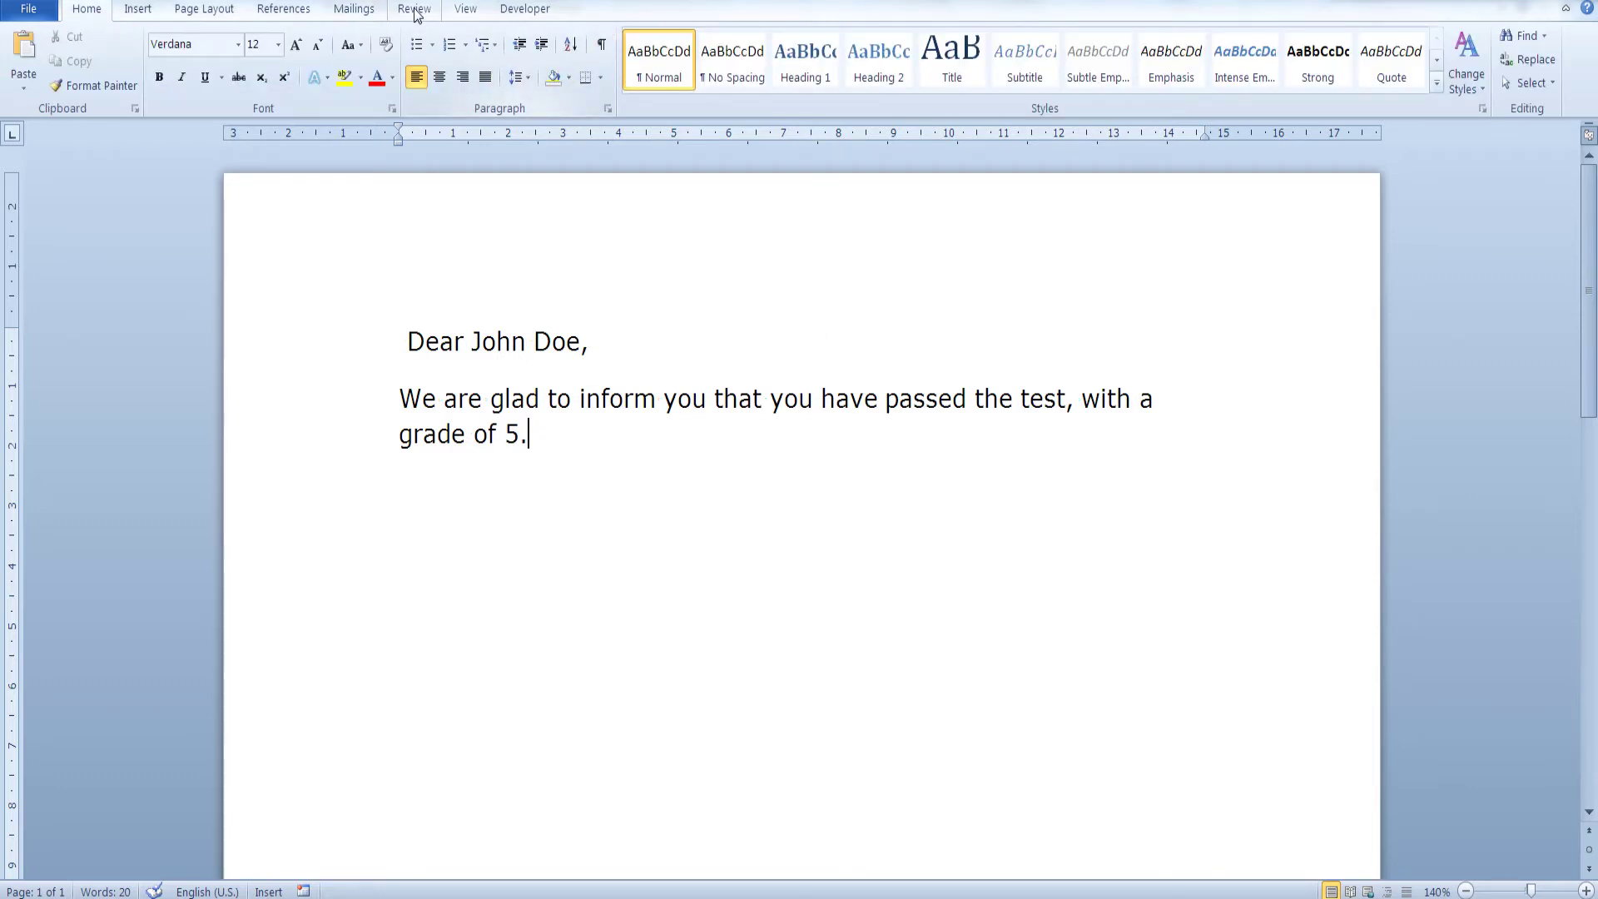
Step through the previewed letters from the second recipient to the fifth to check the pass and fail wording
click(353, 10)
click(770, 37)
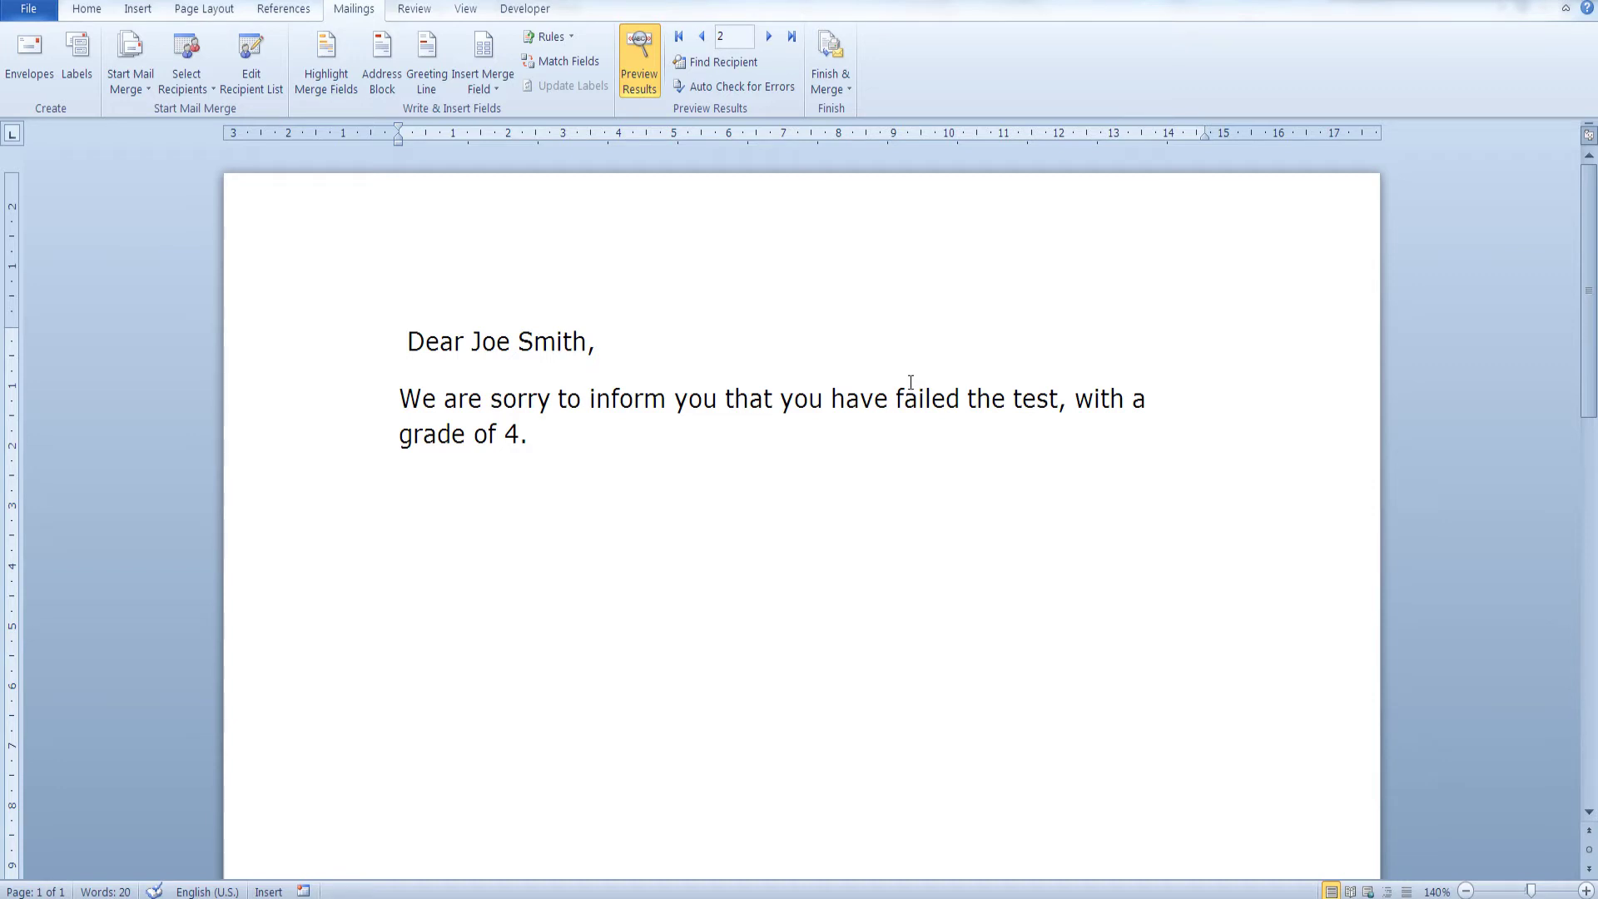
click(770, 37)
click(770, 37)
click(770, 38)
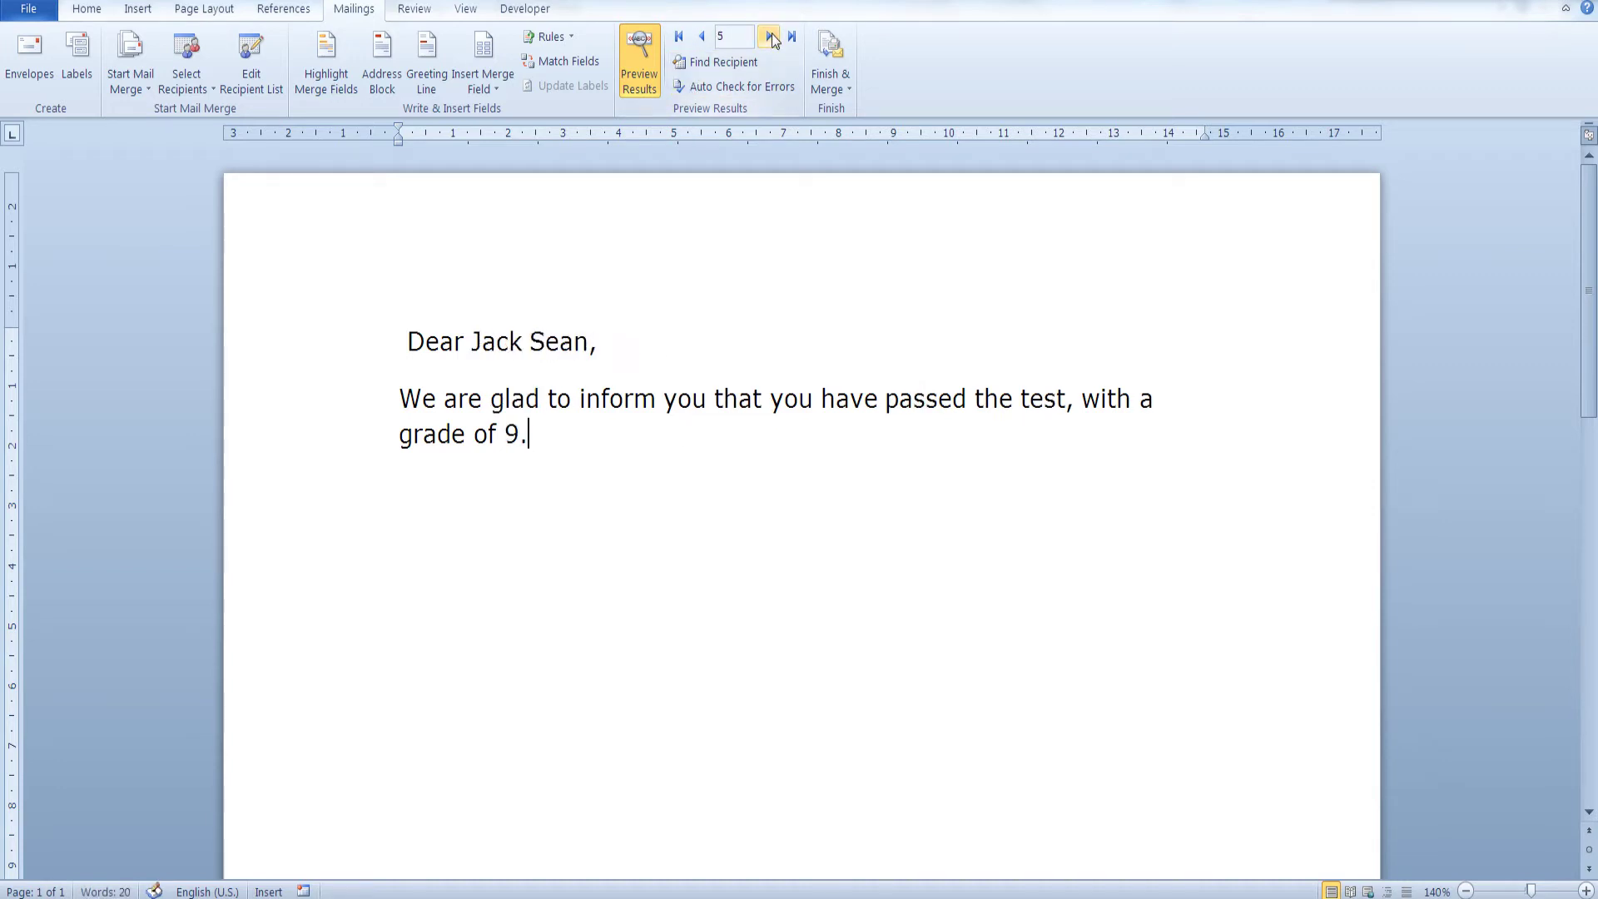
Finish the merge by generating individual letters for all records in a new document
click(822, 87)
click(859, 110)
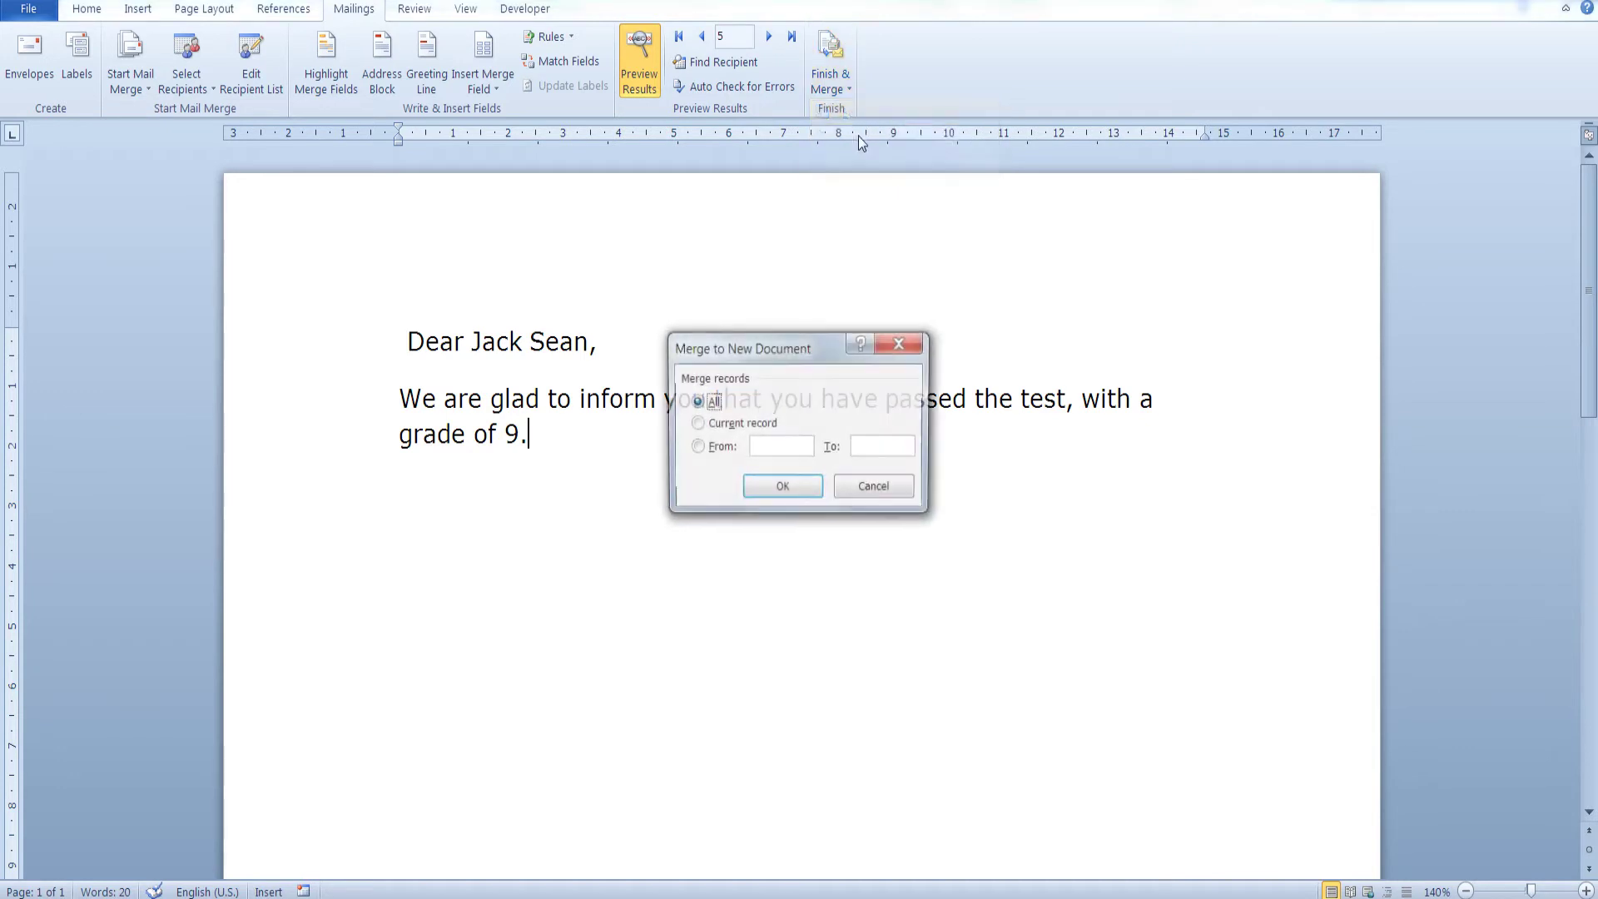
click(781, 487)
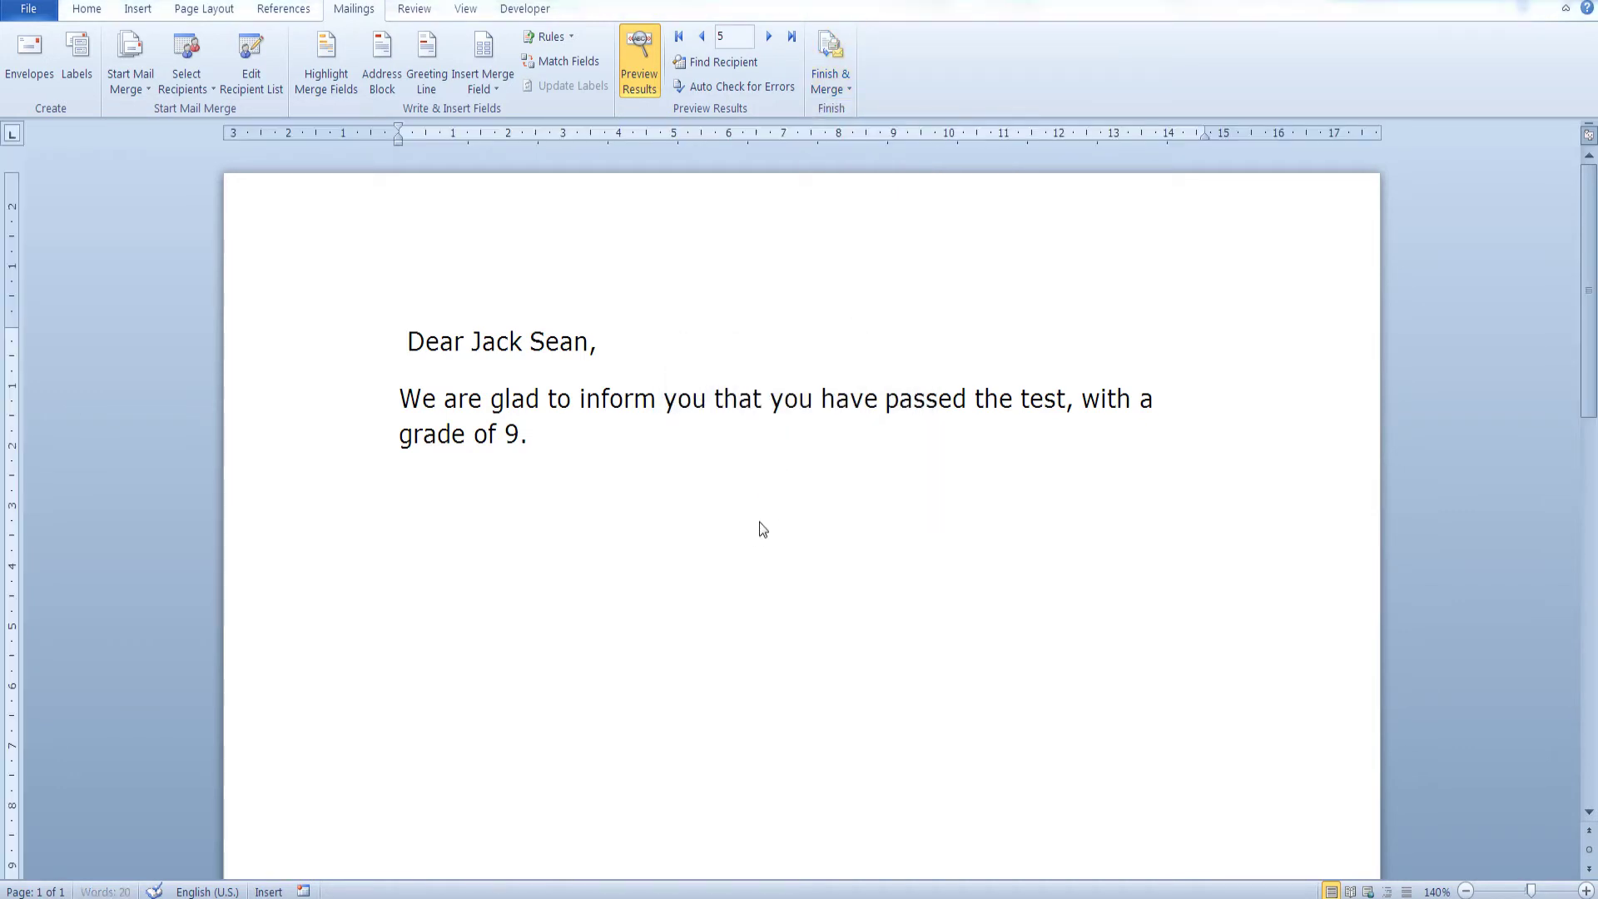
Read through all the merged letters, checking each student's pass or fail sentence and grade
scroll(745, 524, down, 6)
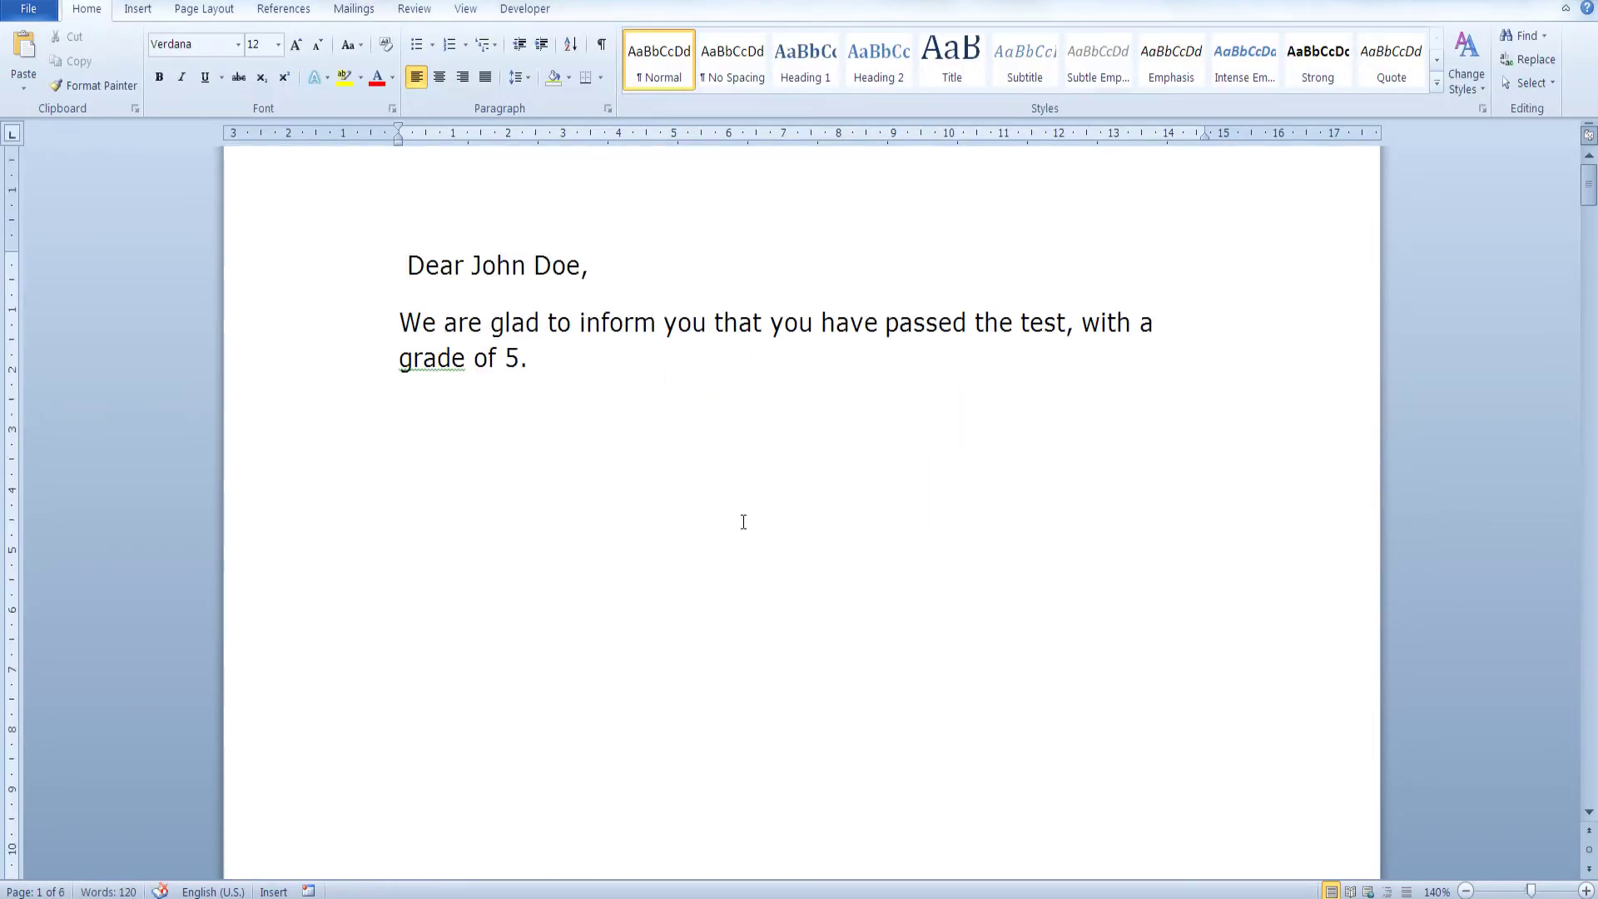
scroll(744, 523, down, 10)
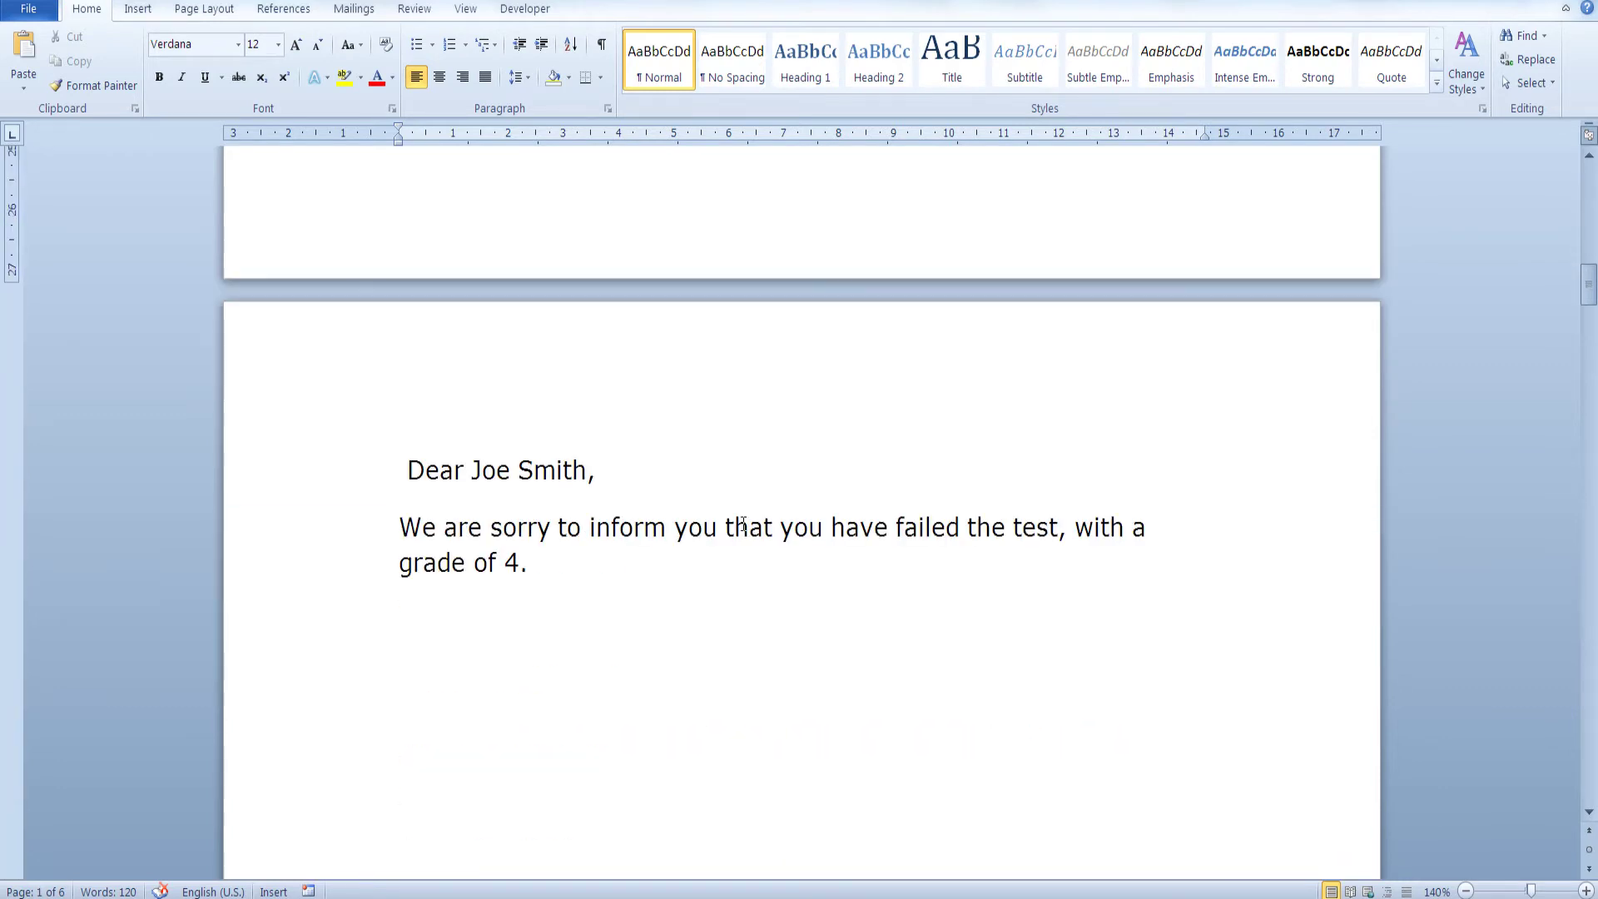
scroll(744, 523, down, 9)
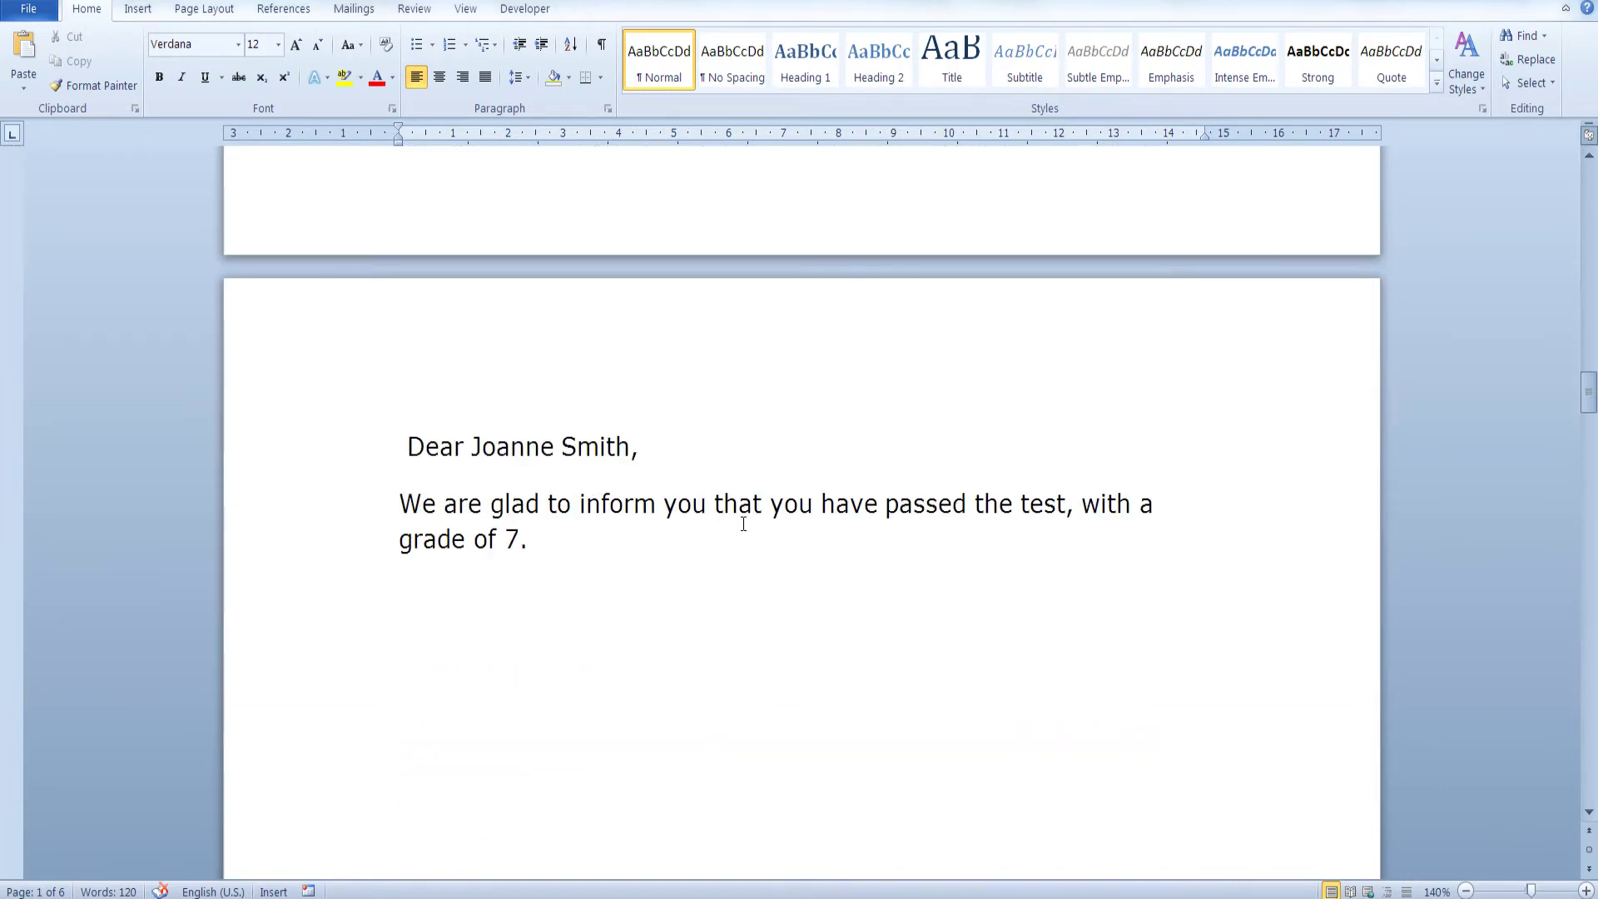
scroll(710, 540, down, 4)
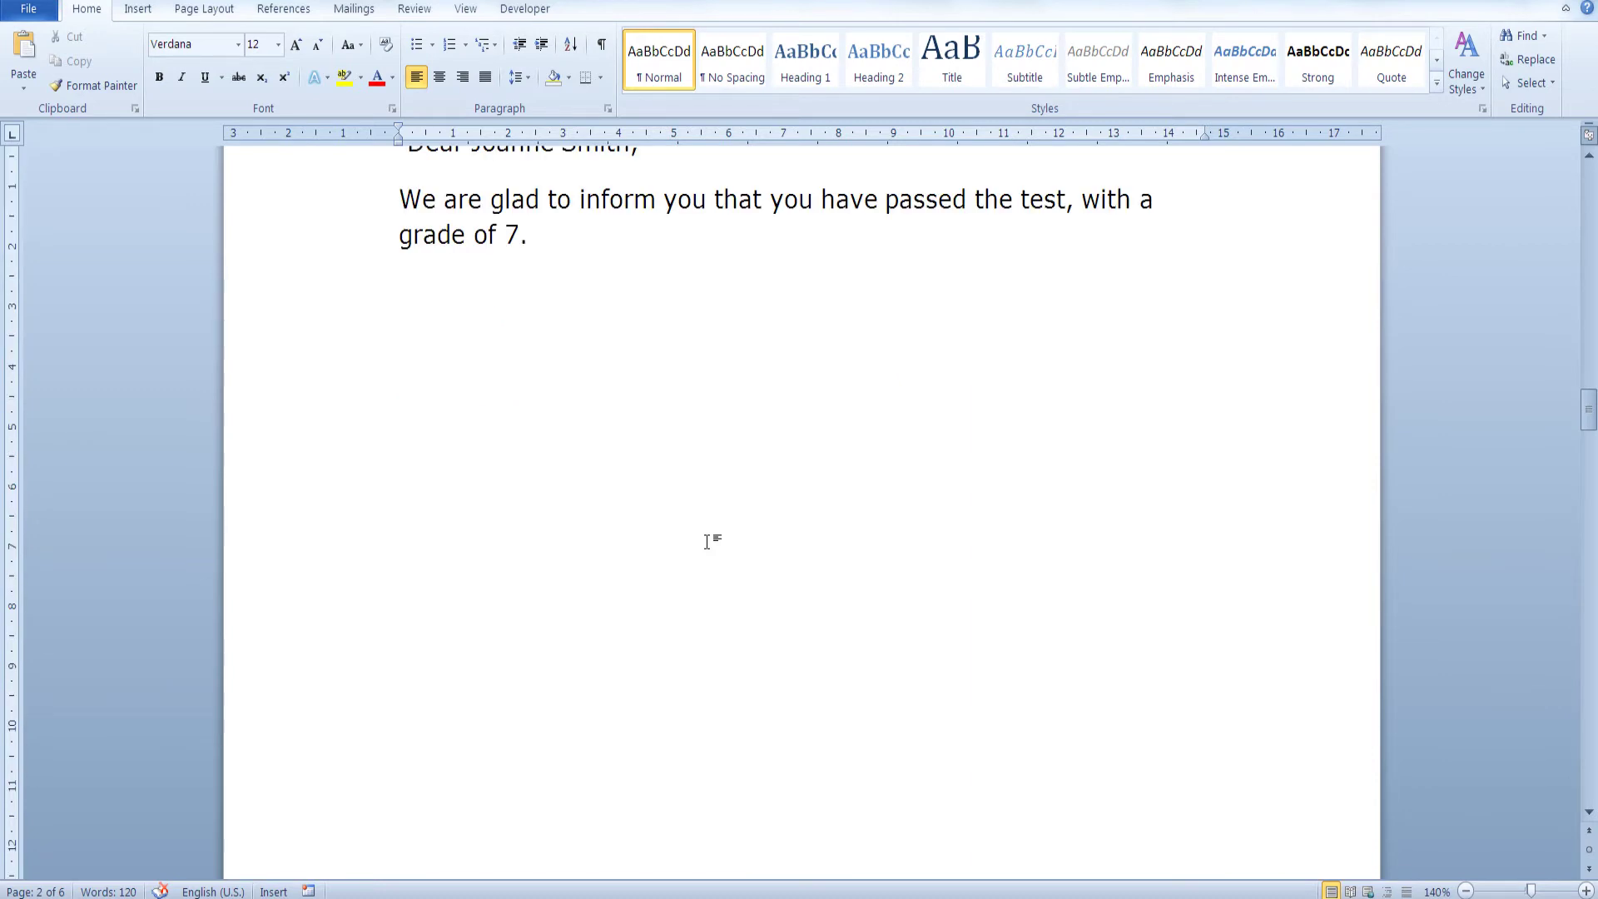
scroll(707, 542, up, 3)
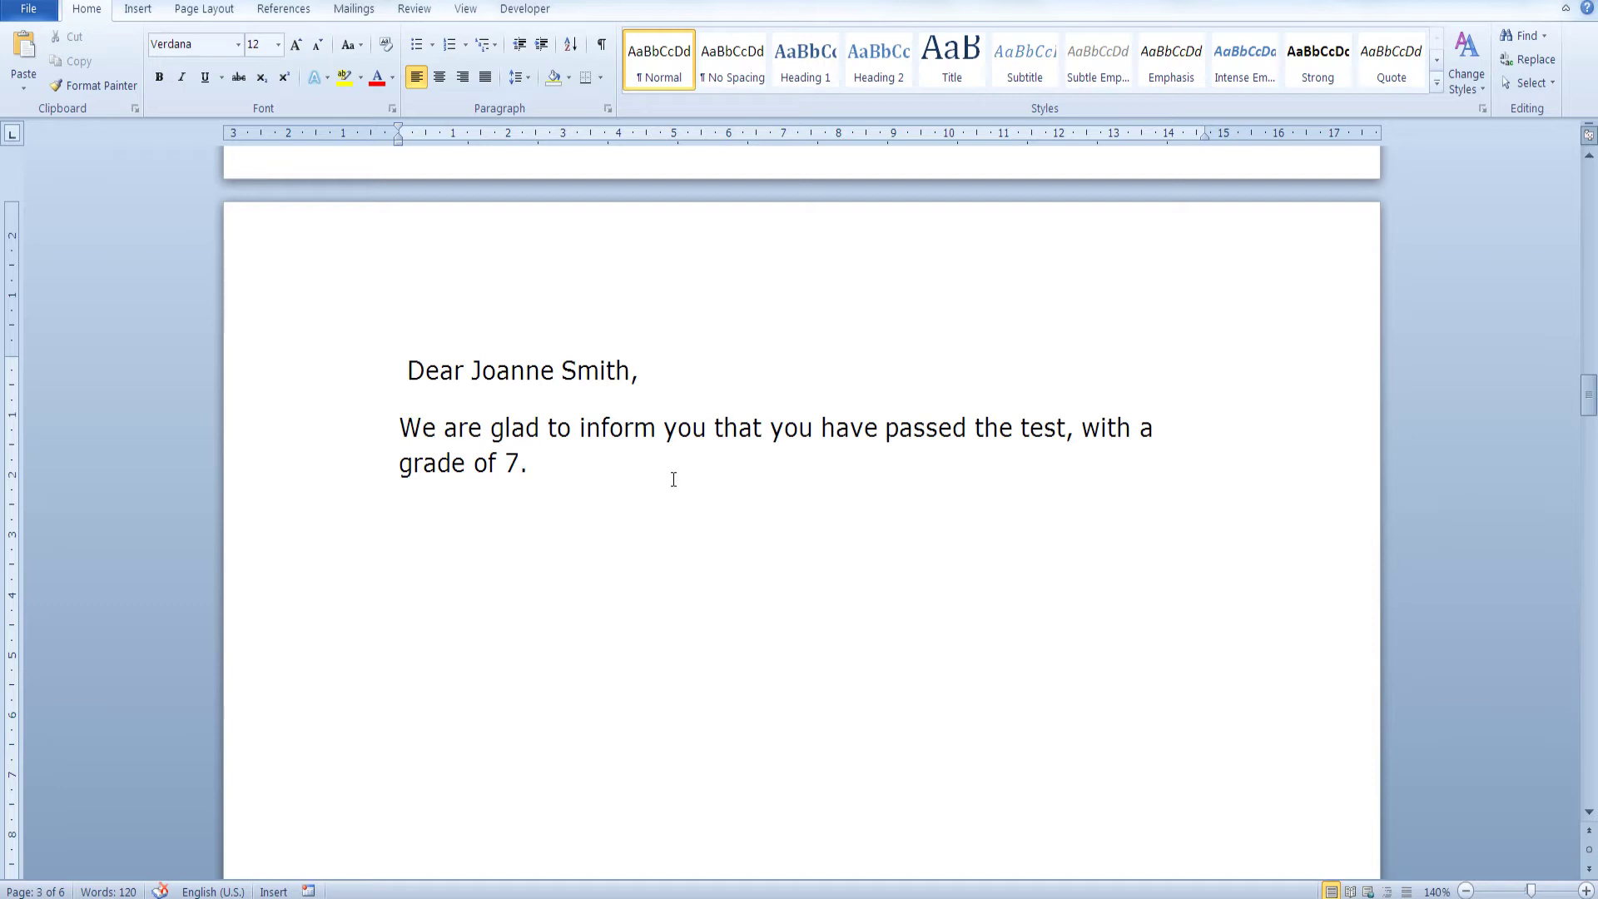
scroll(673, 480, down, 18)
scroll(673, 480, down, 6)
scroll(643, 477, down, 17)
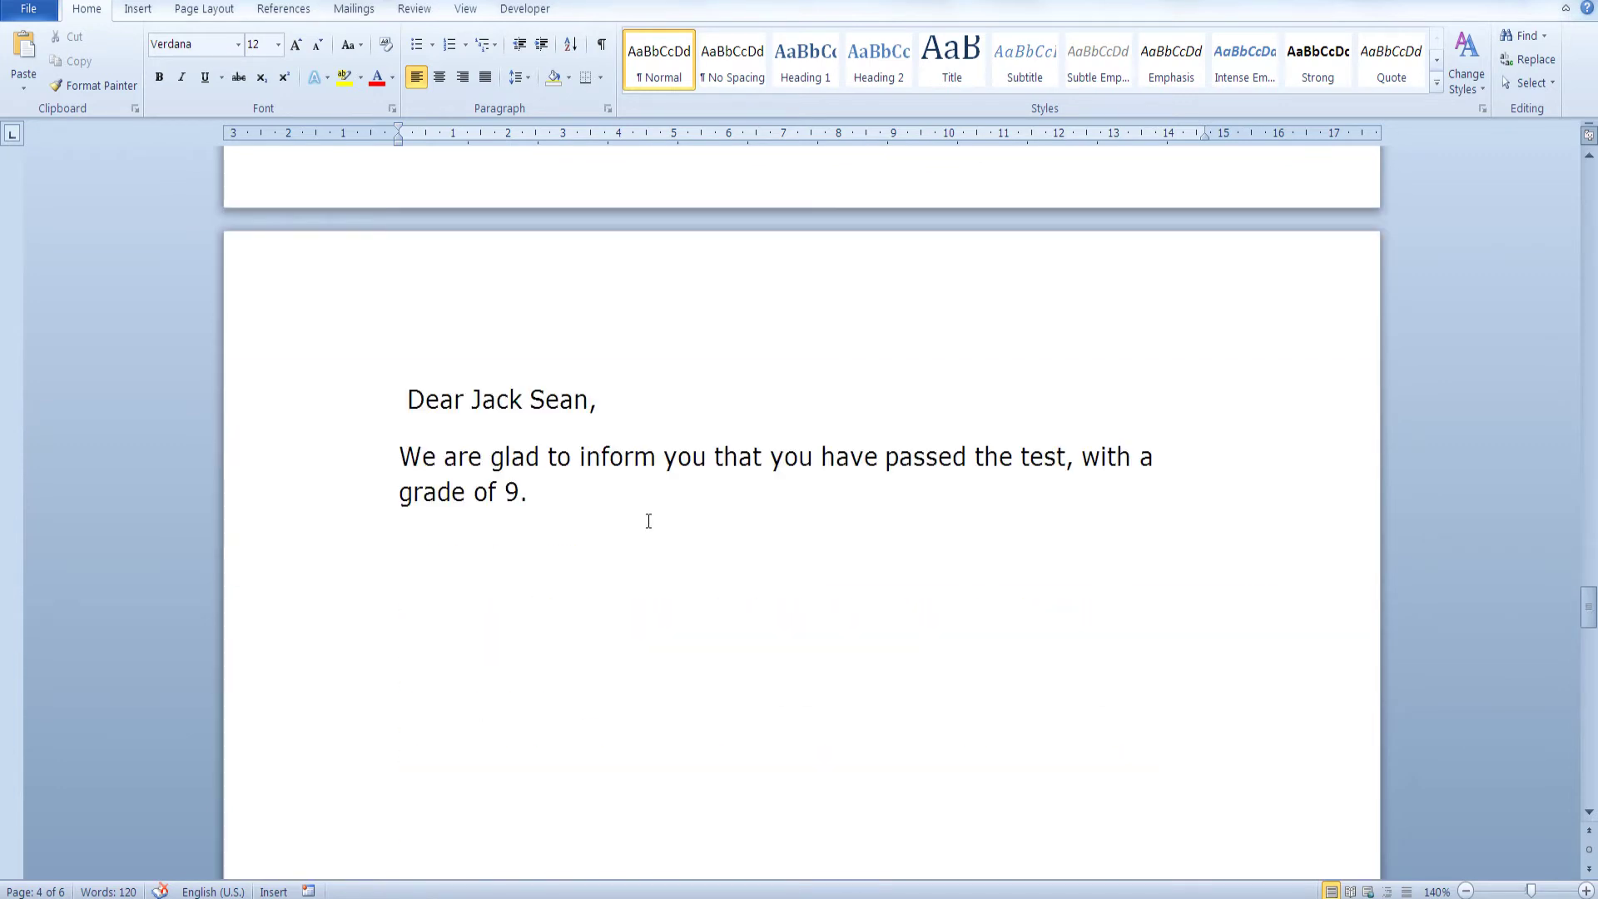
scroll(650, 491, down, 16)
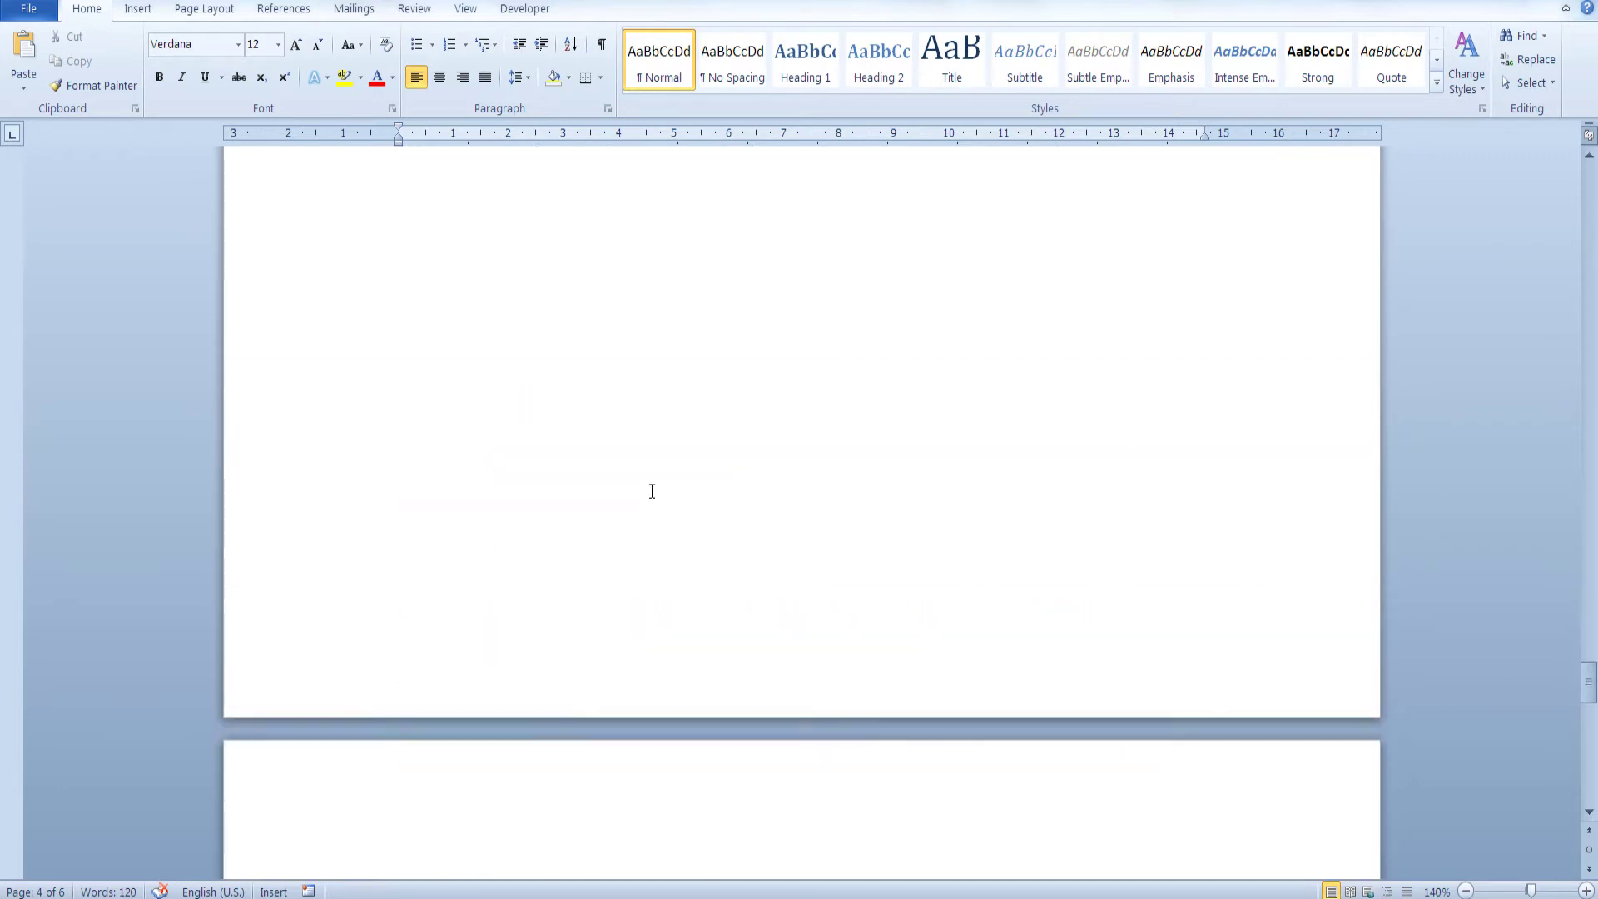
scroll(651, 491, down, 2)
click(624, 486)
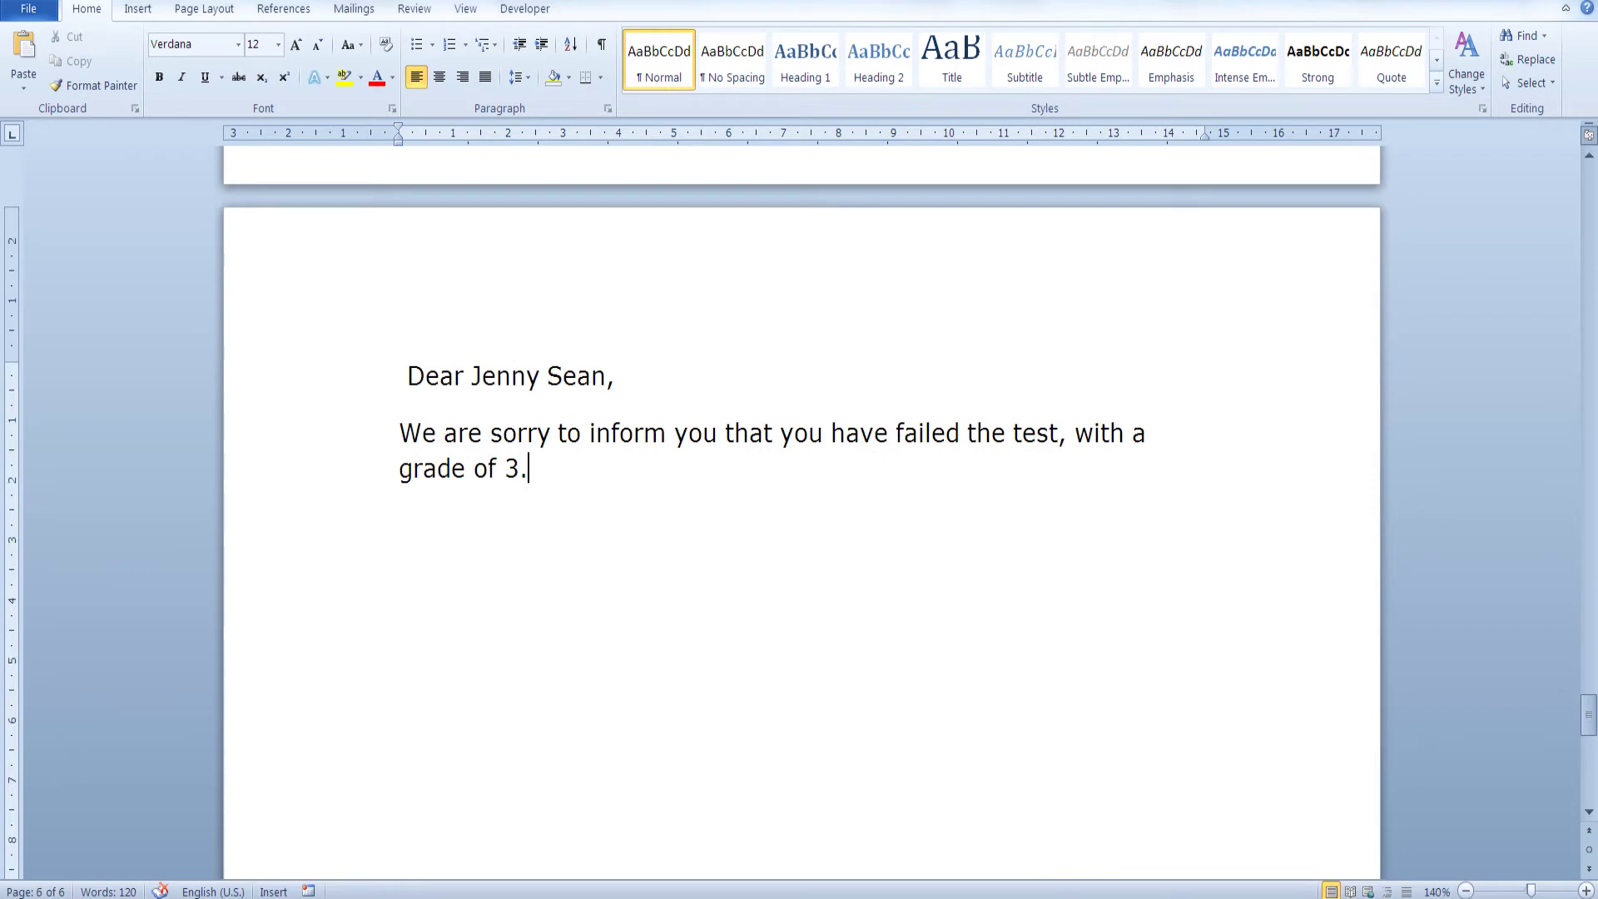
Return to the main merge letter, delete all its content and convert it back to a normal Word document
click(1046, 849)
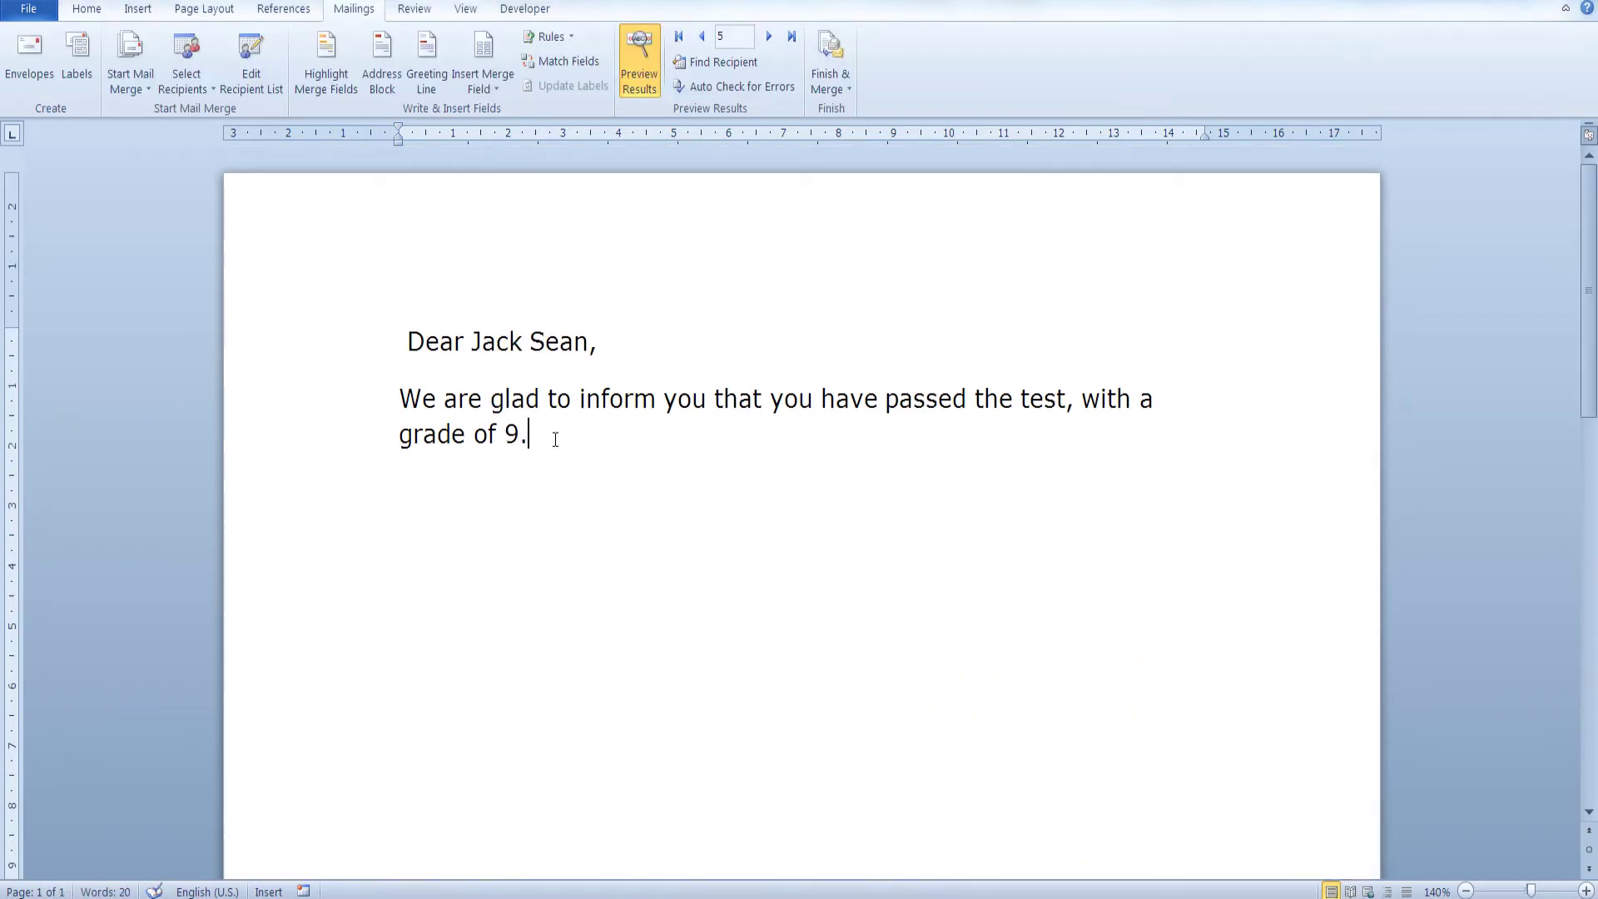
key(ctrl+a)
key(Delete)
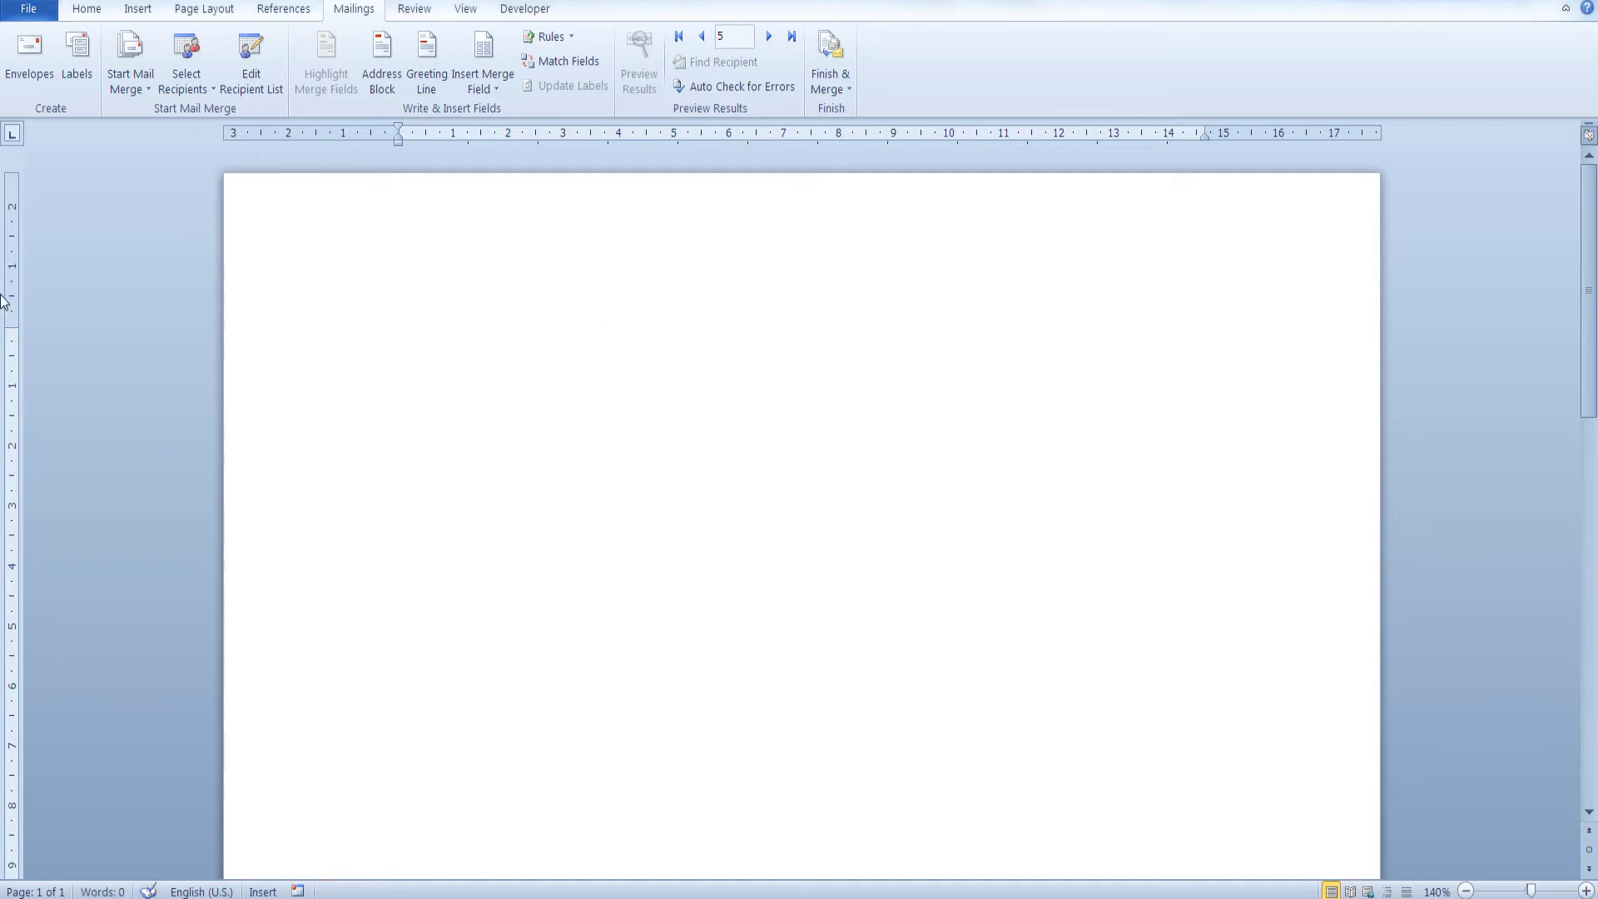
click(121, 78)
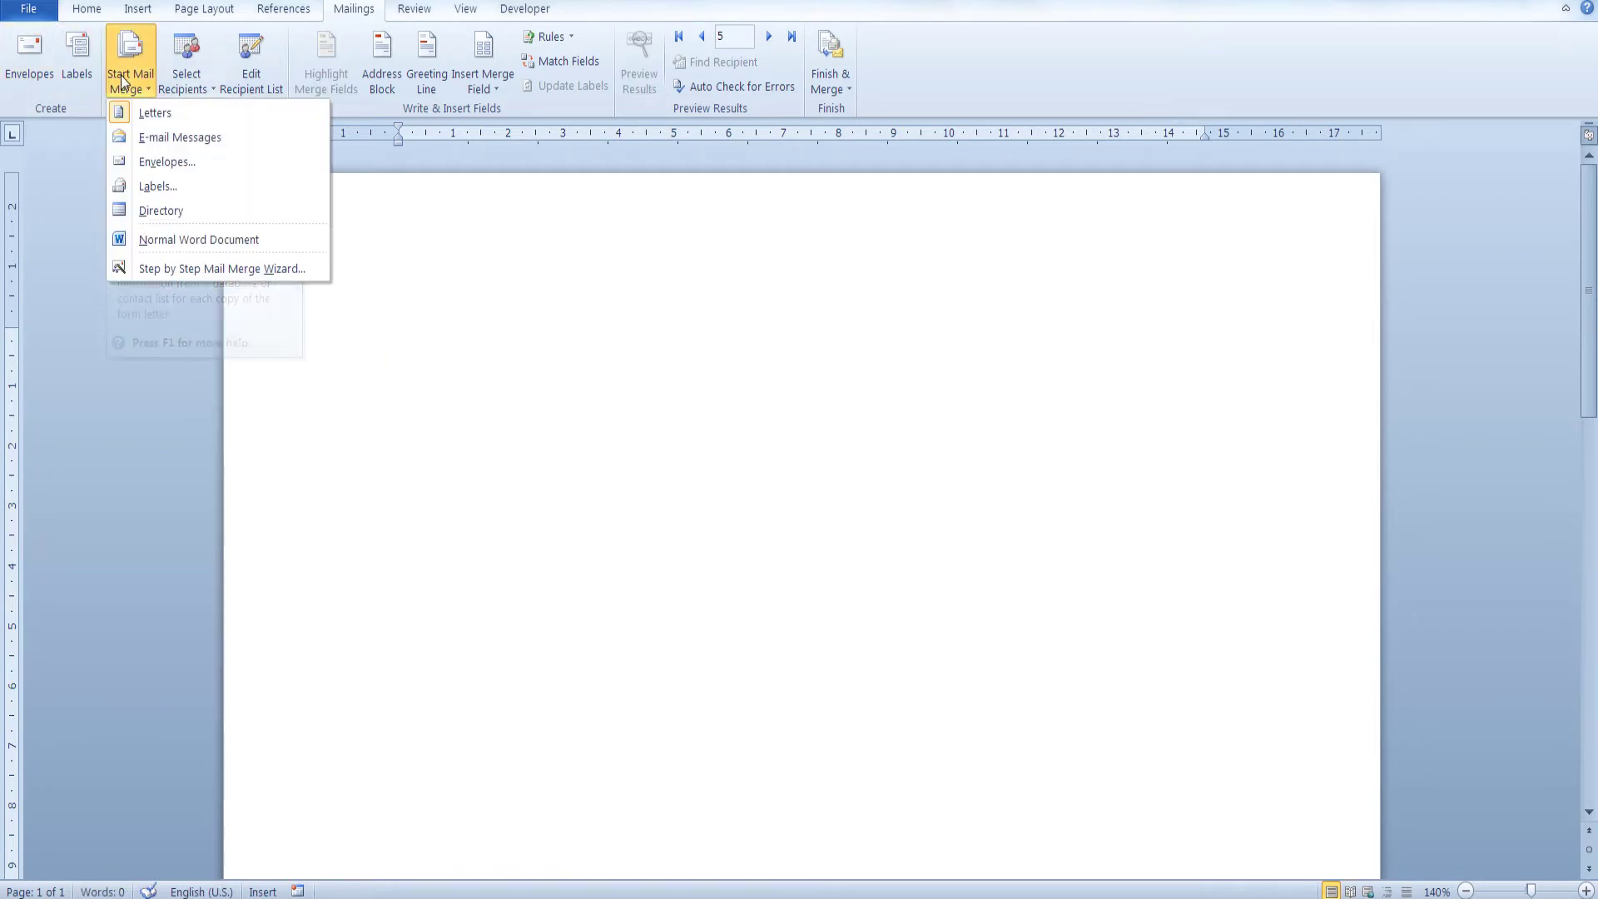
click(158, 243)
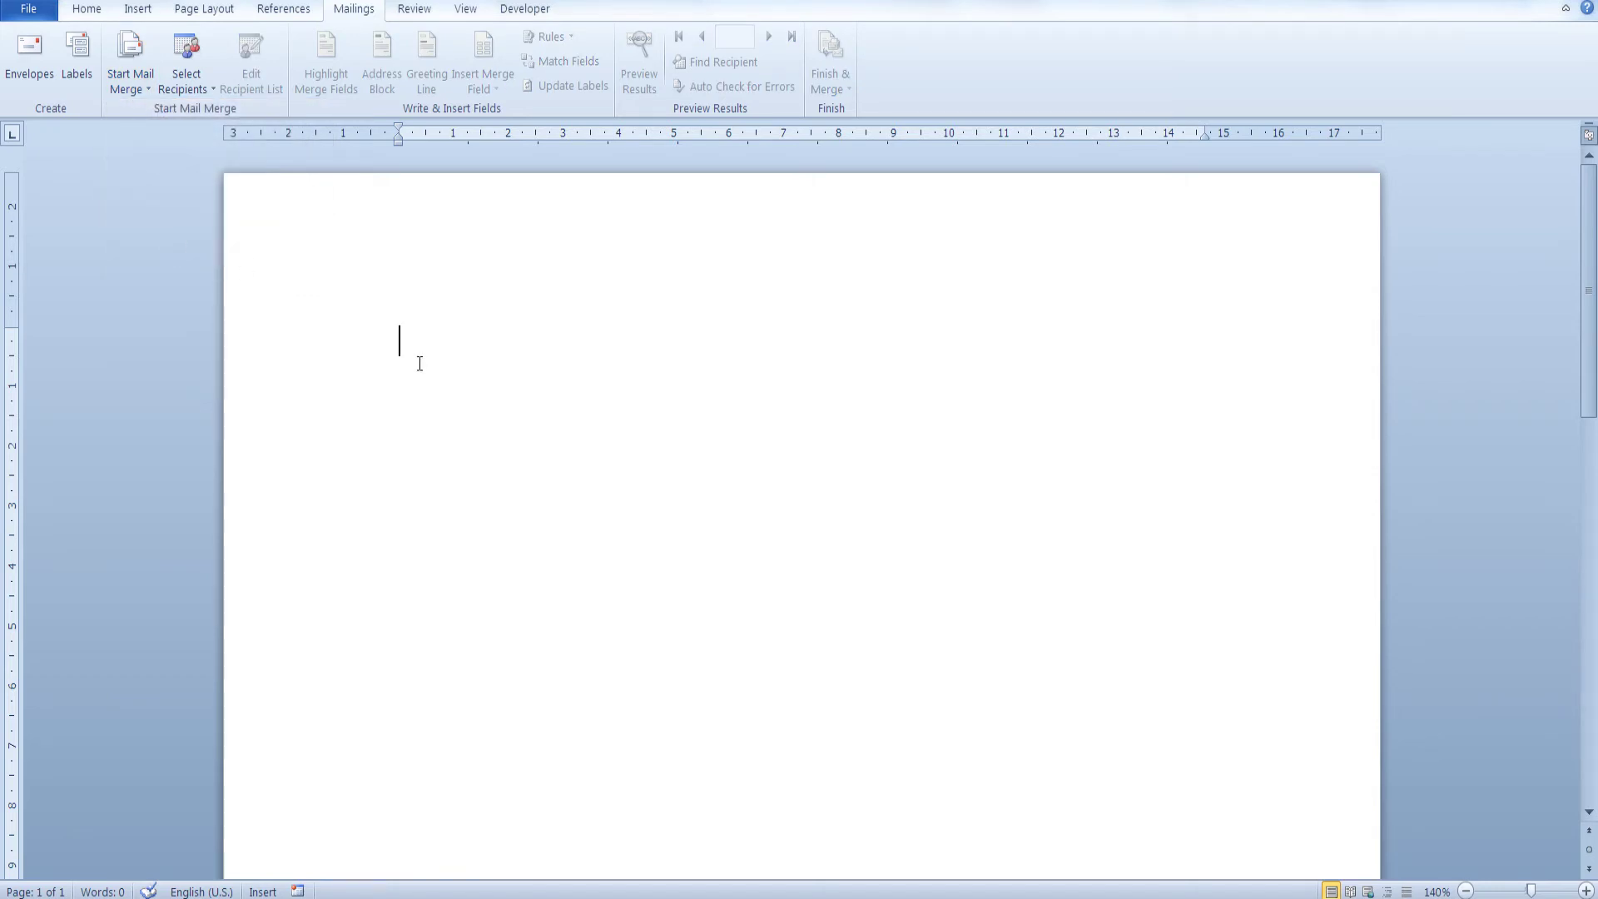
Attach Sheet1$ of orders.xlsx as the existing recipient list, with the first row as column headers
click(199, 90)
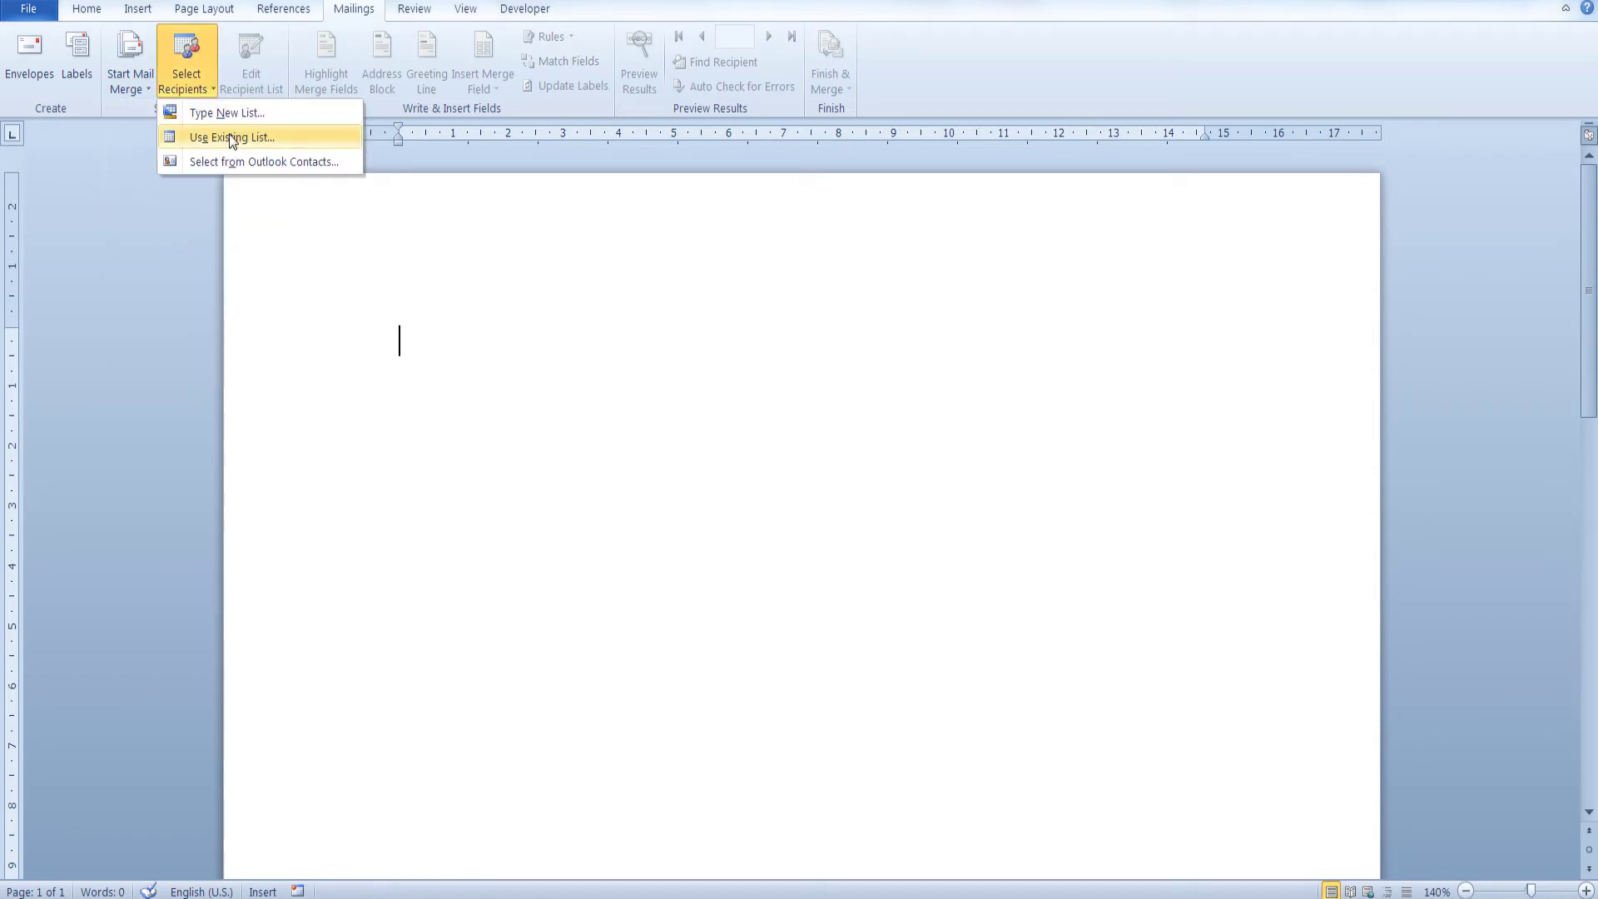
click(228, 137)
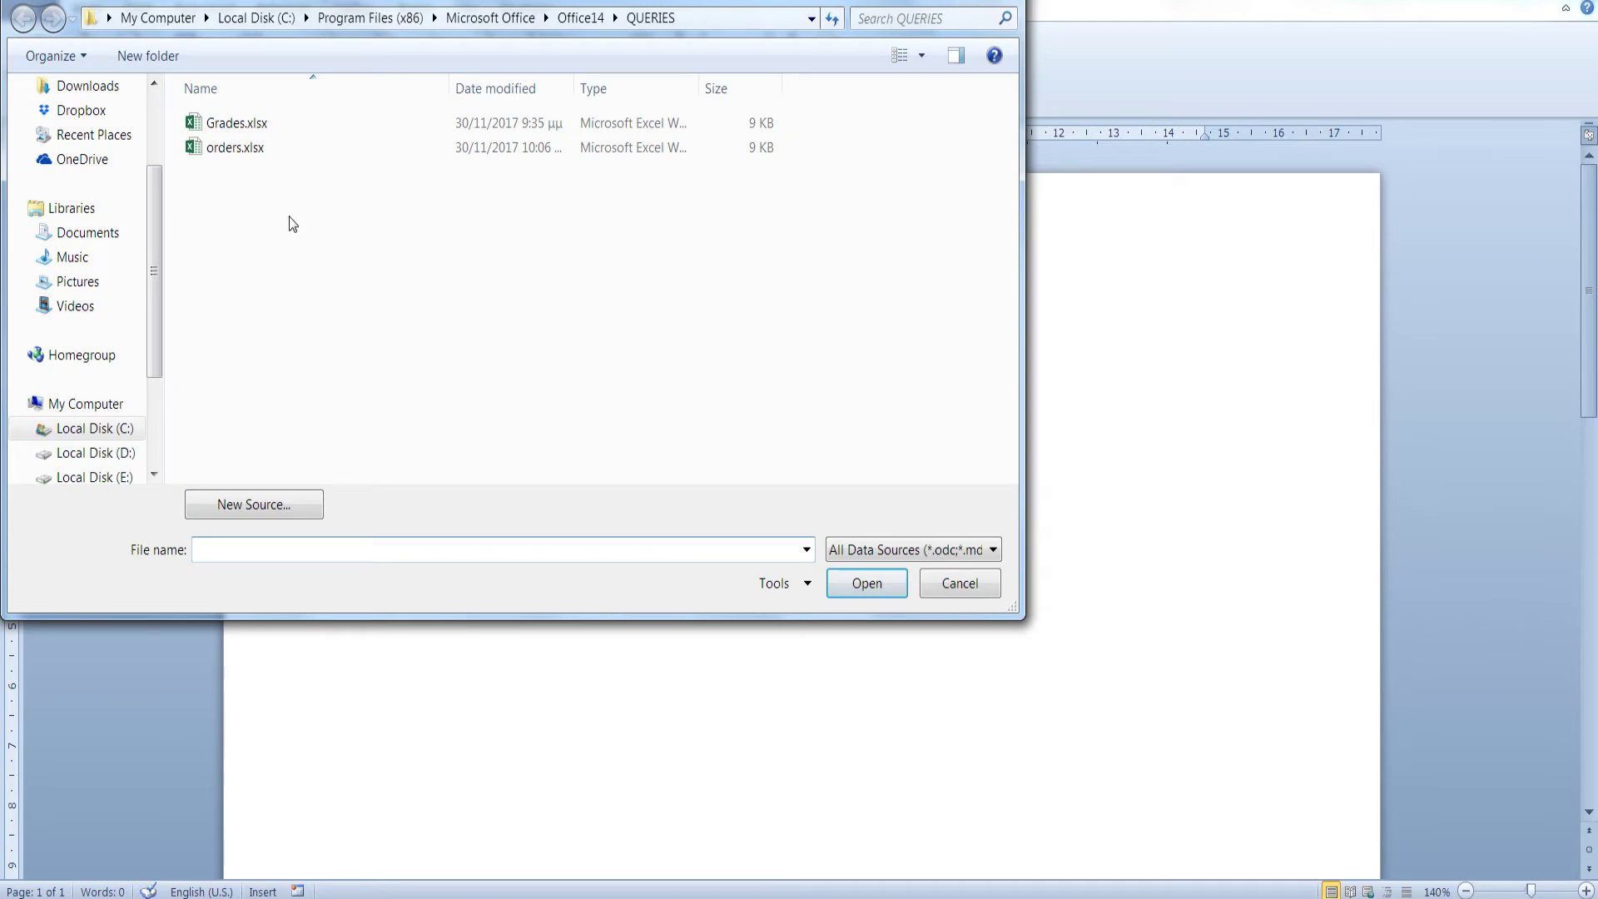
click(232, 149)
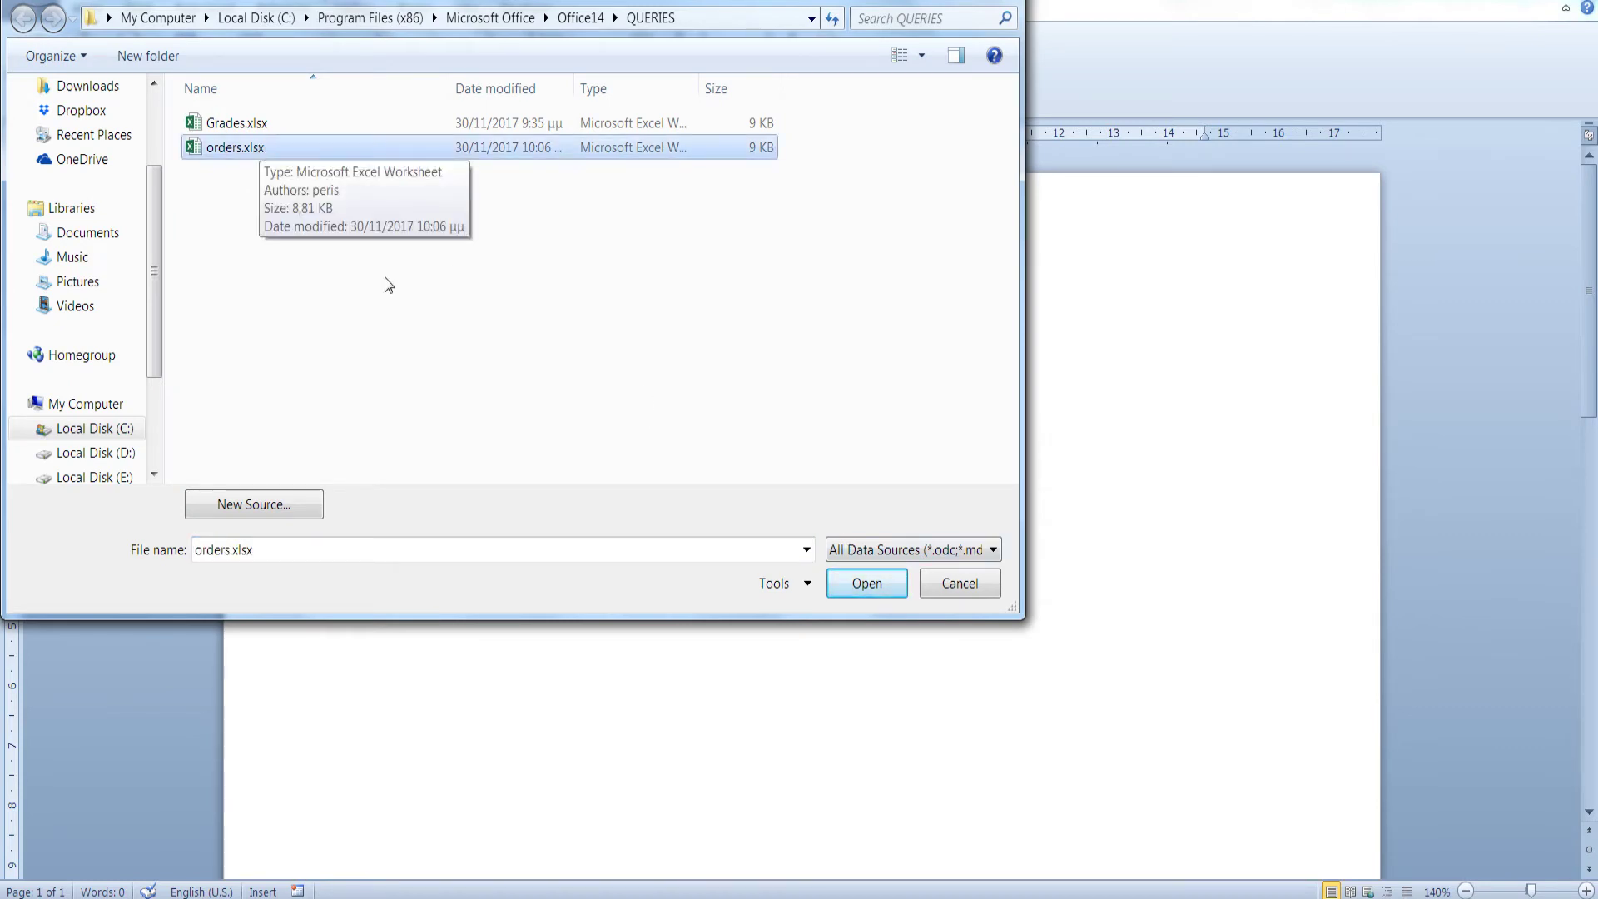
click(841, 581)
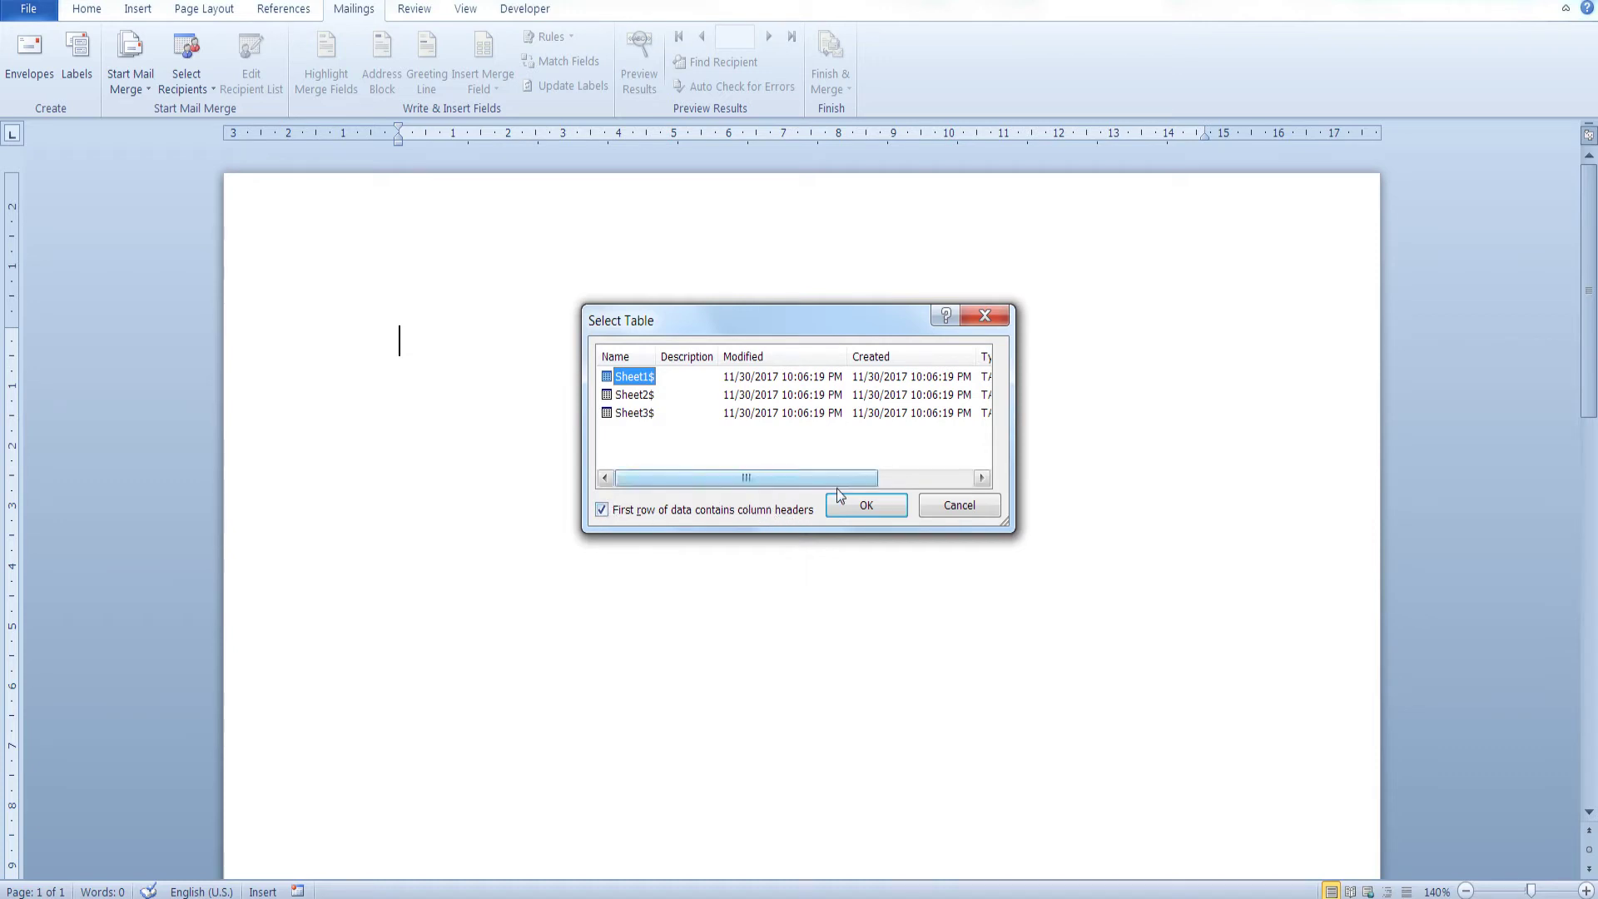
click(858, 499)
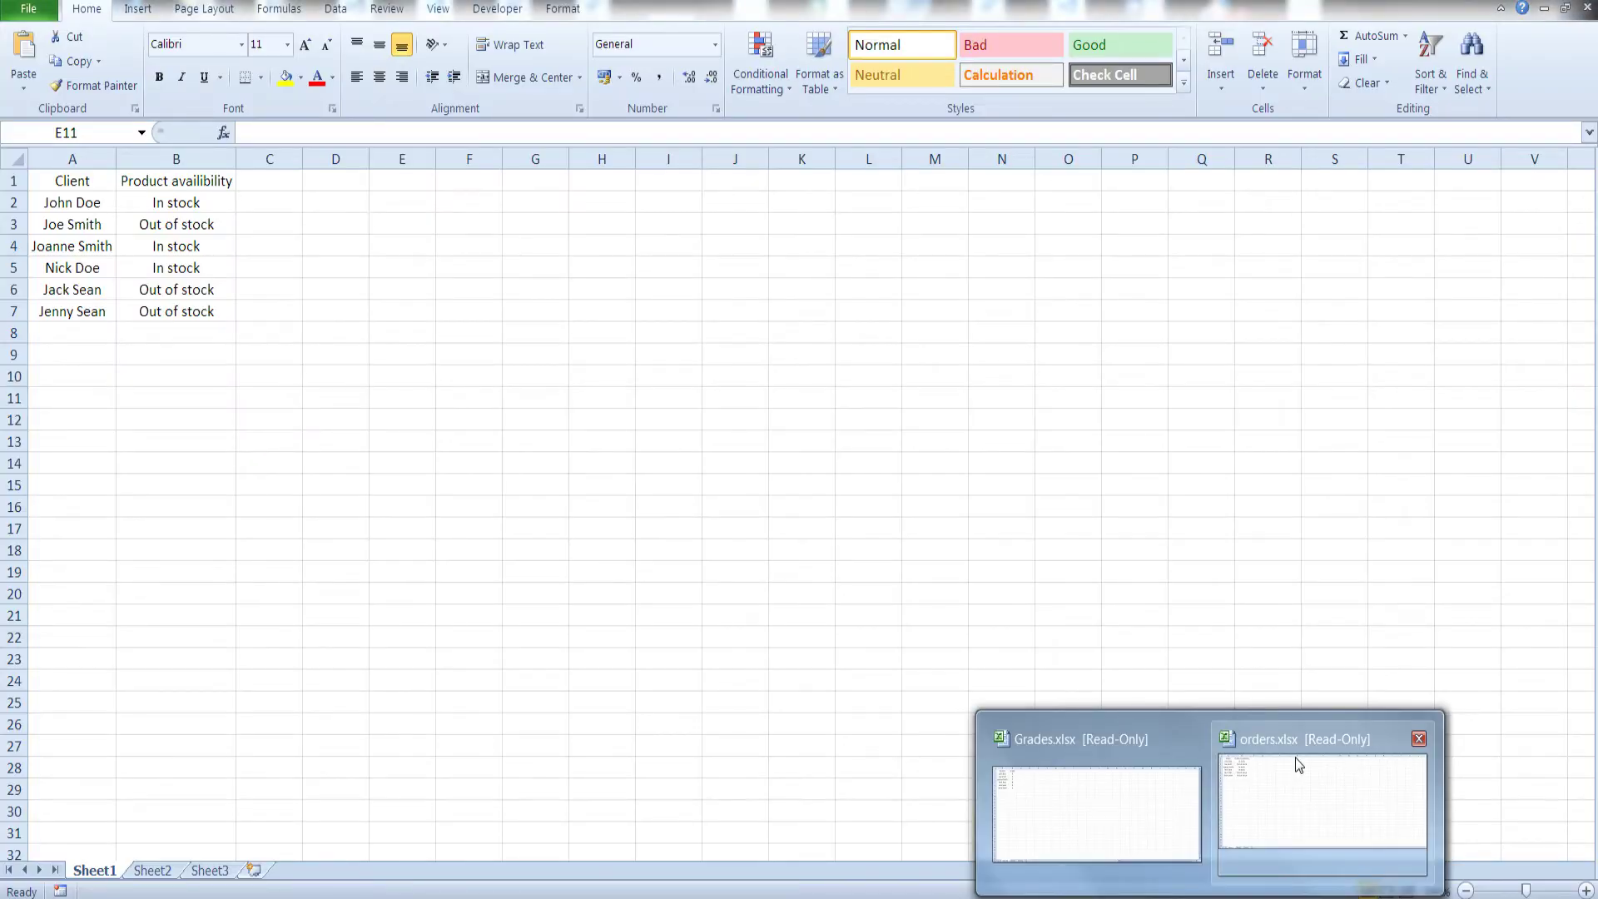
Switch to orders.xlsx in Excel and examine its Client and Product availibility columns
click(1295, 757)
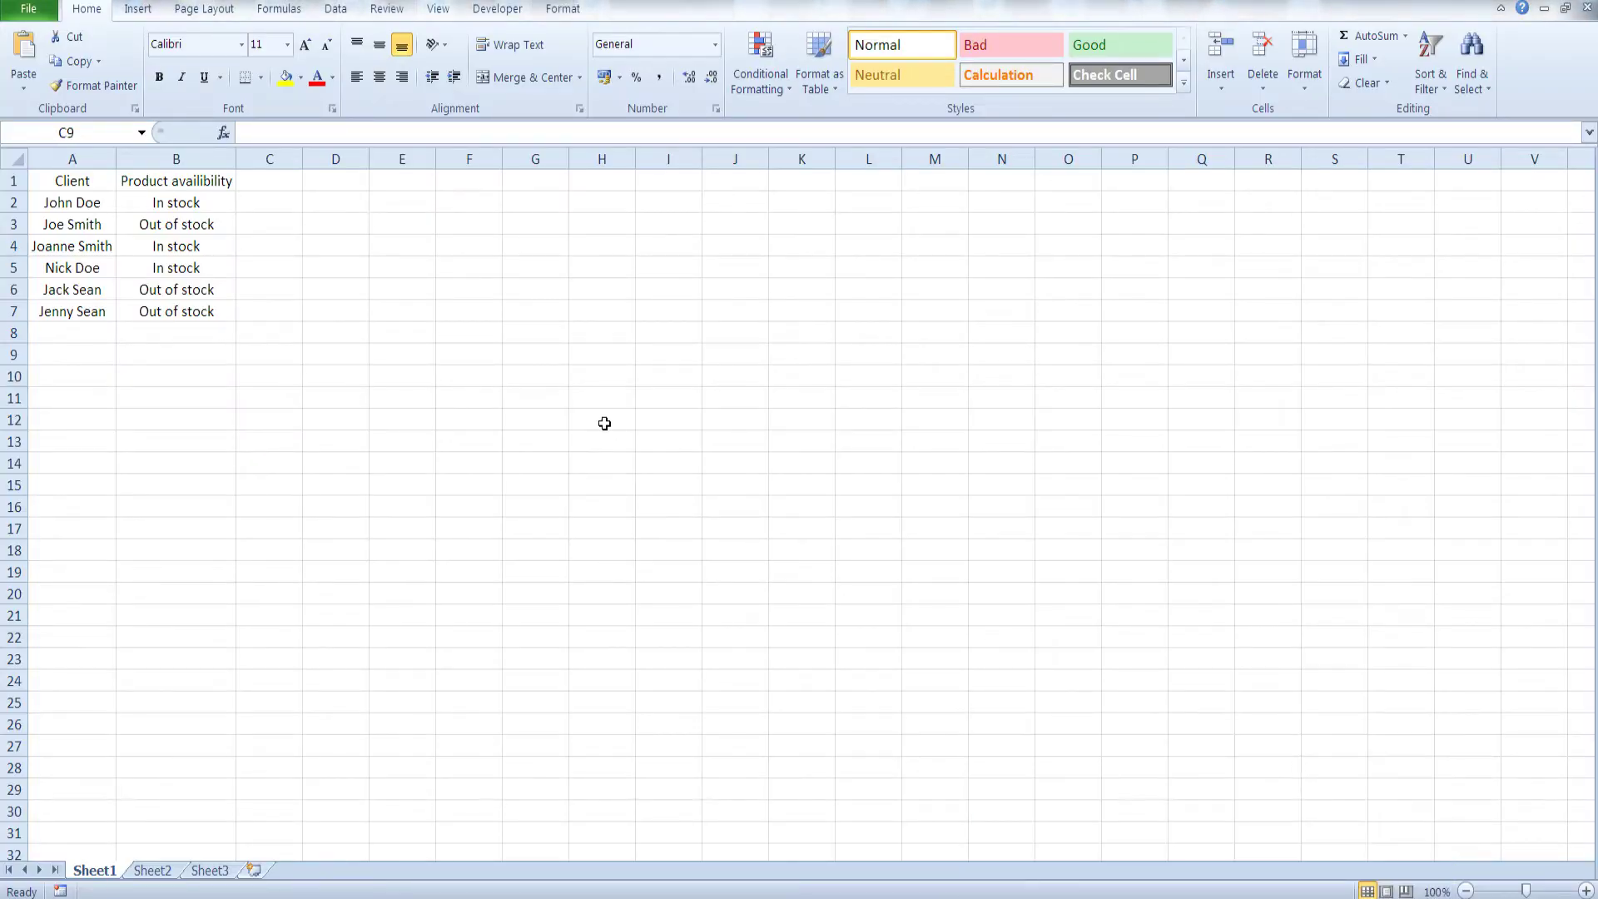
scroll(567, 412, down, 1)
scroll(304, 332, up, 1)
click(284, 266)
click(276, 221)
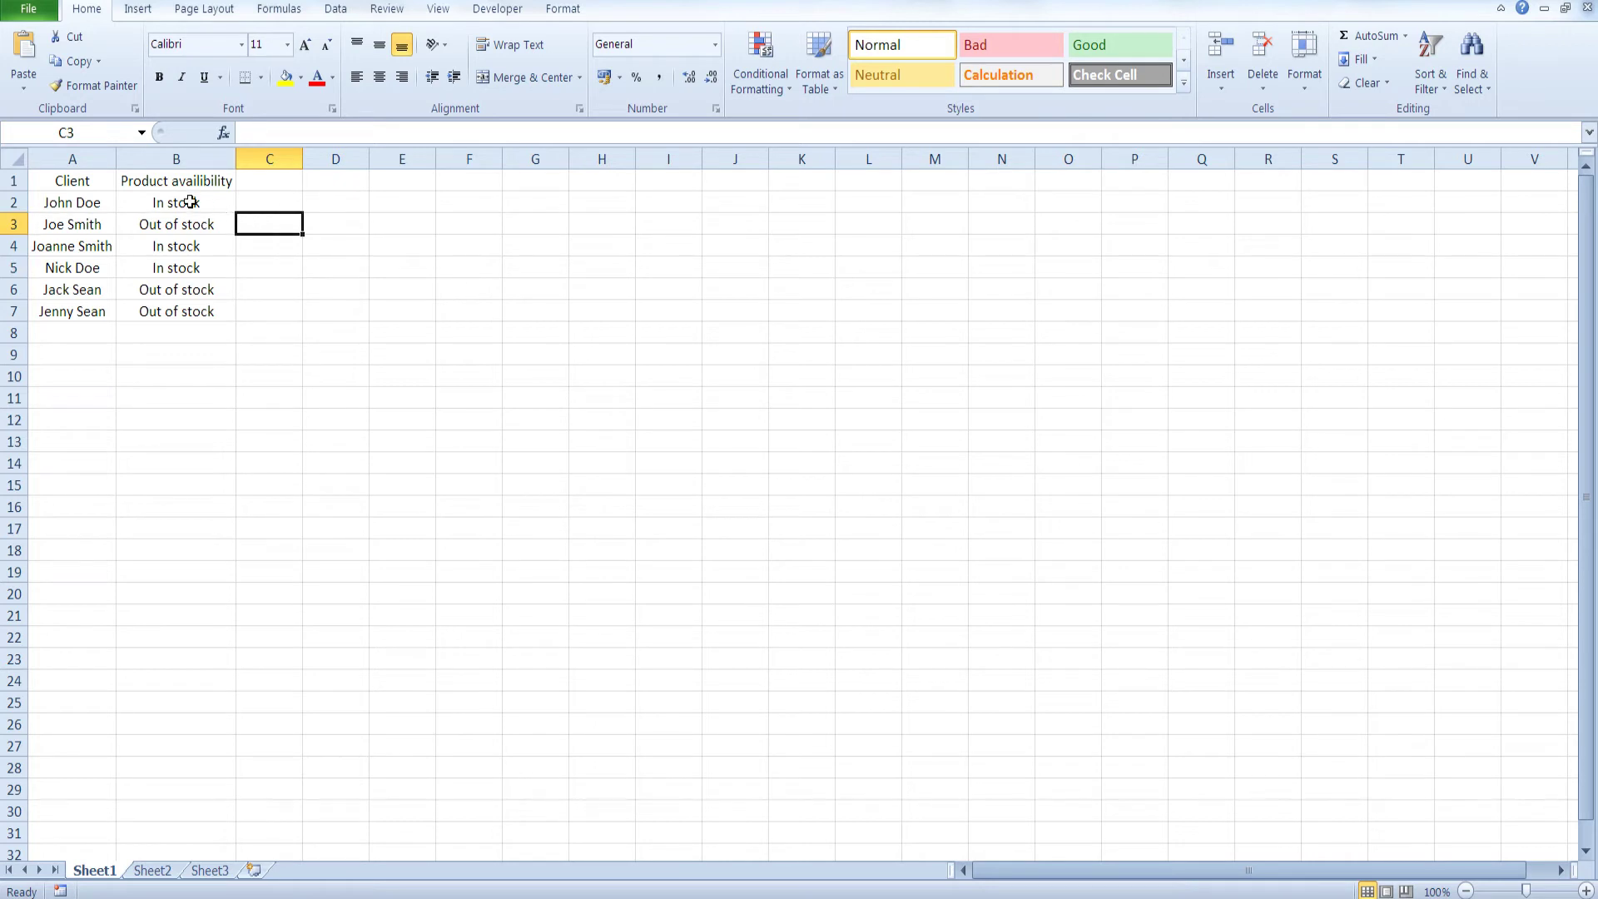
click(93, 183)
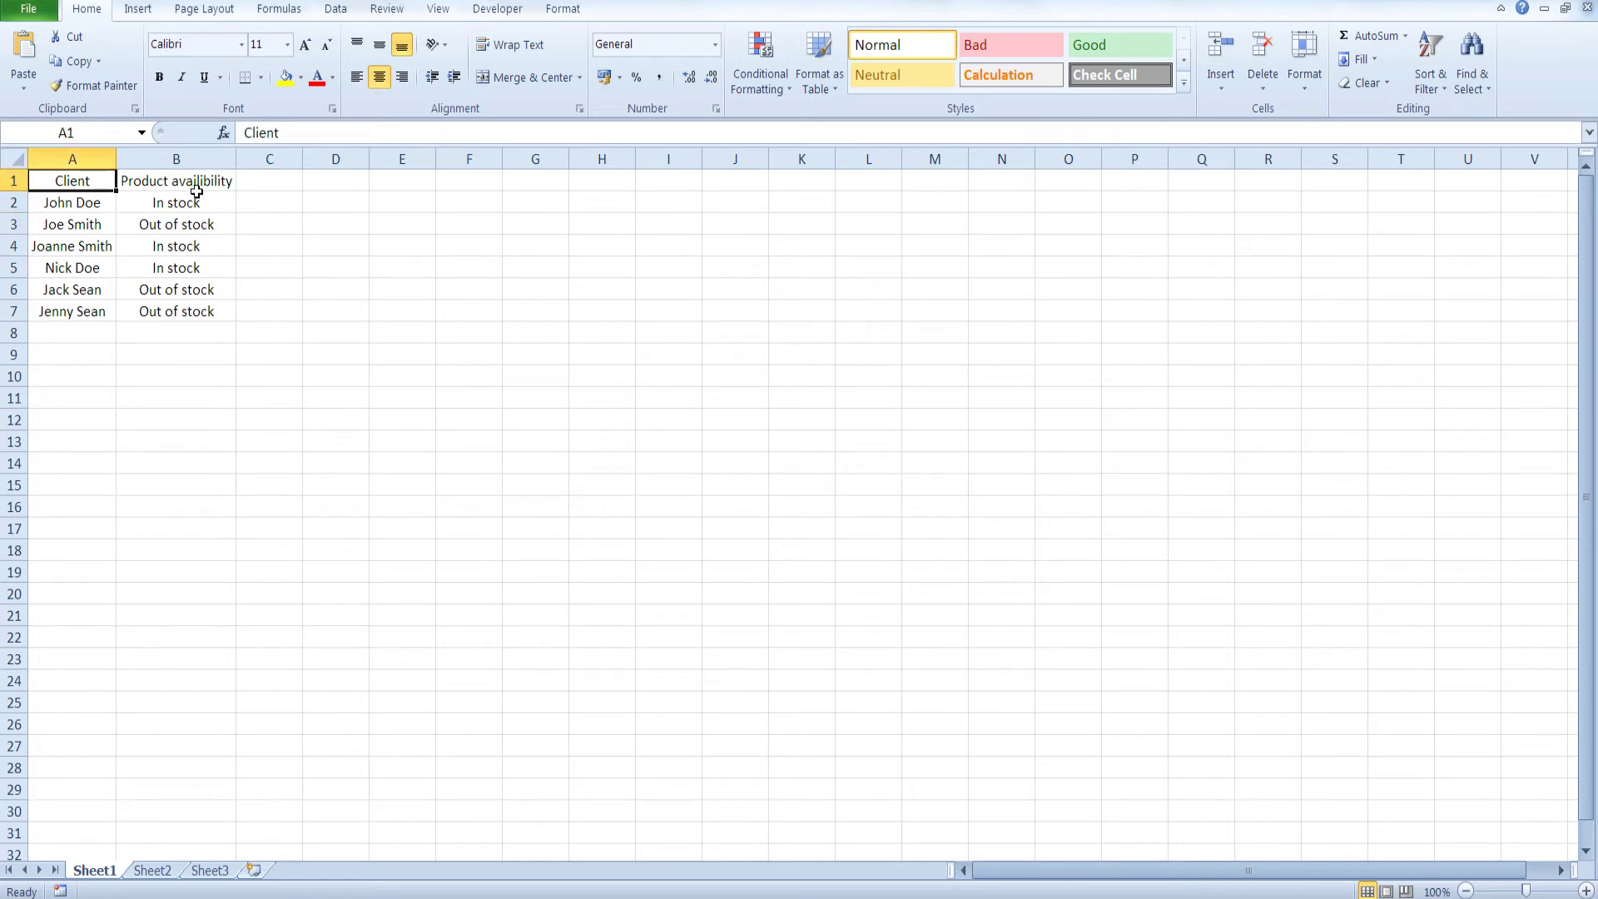
click(331, 211)
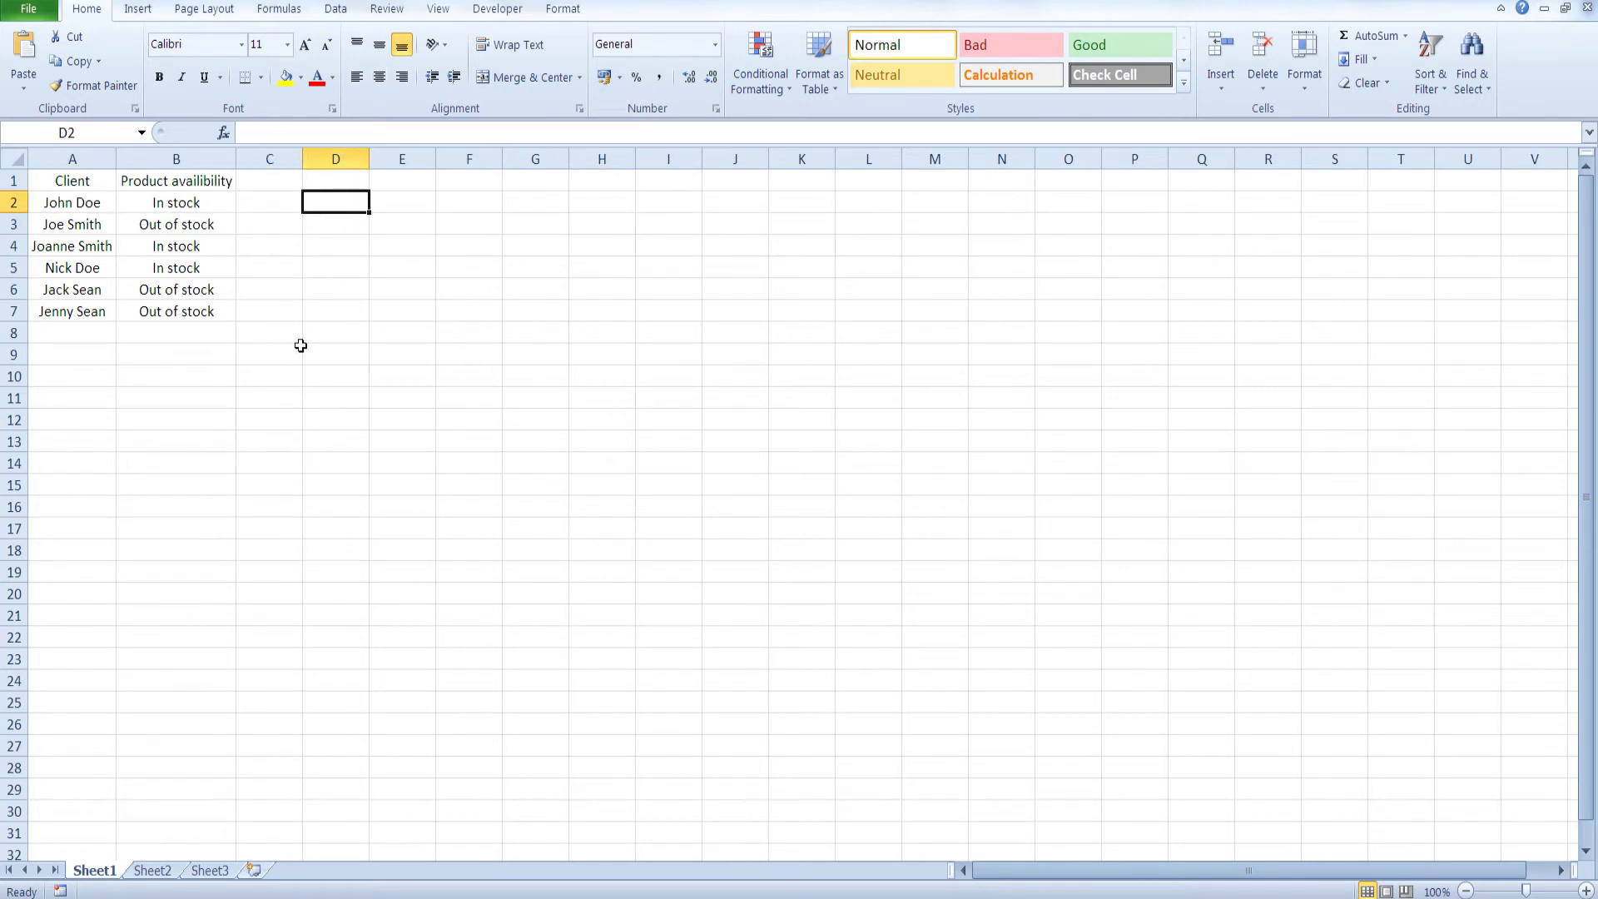
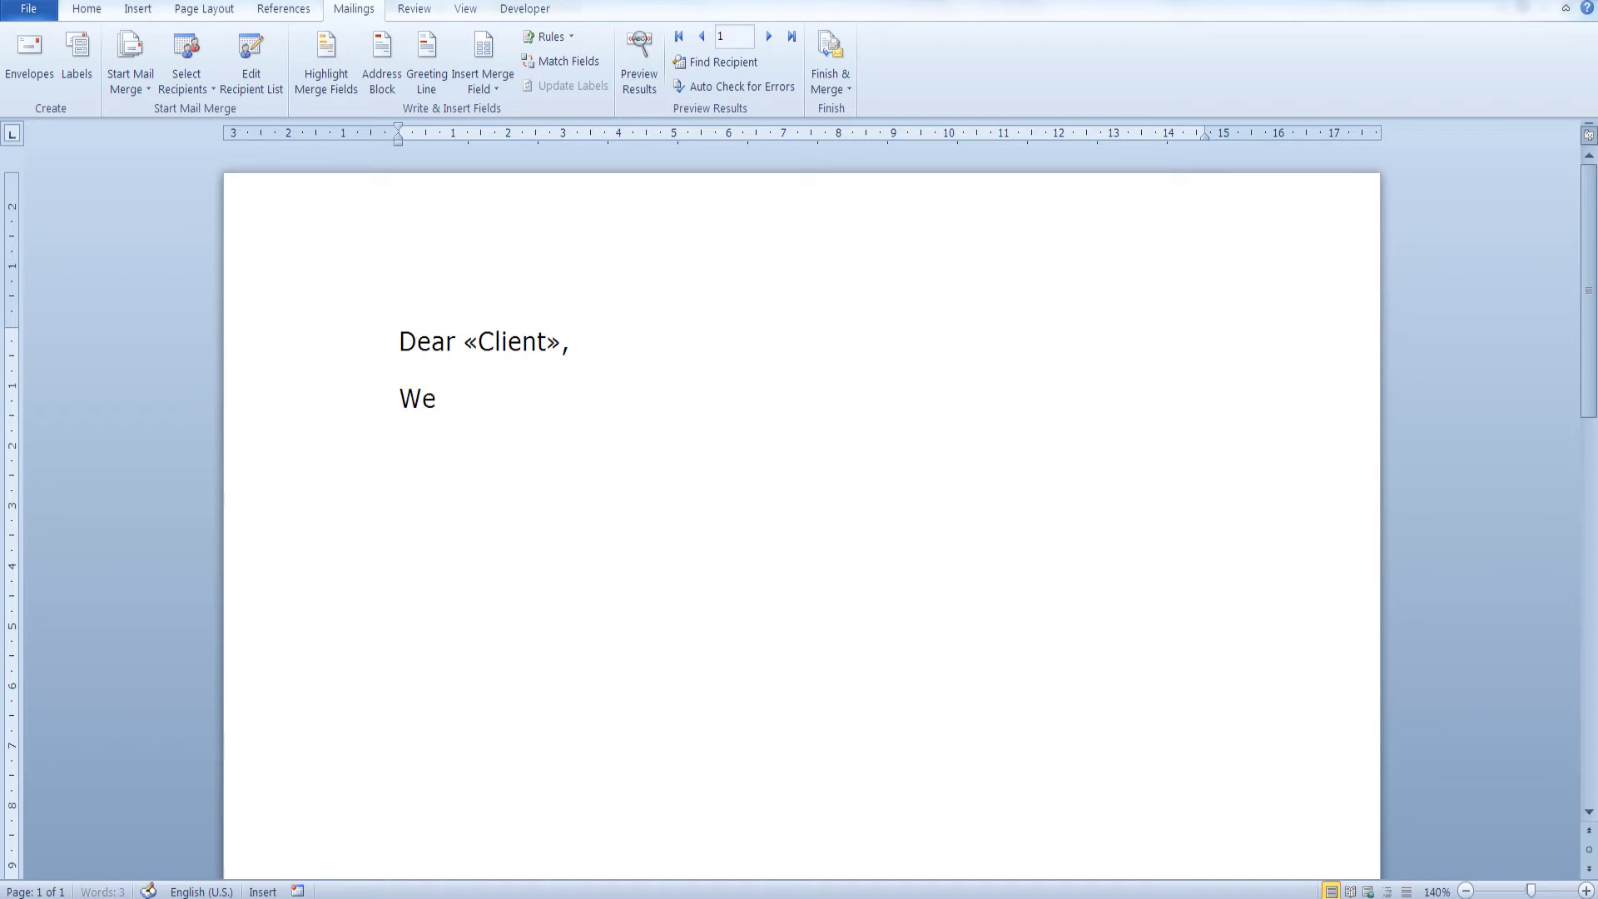
Write the opening of the letter's body sentence so it reads "We would like to inform you that"
text(uld like to infro)
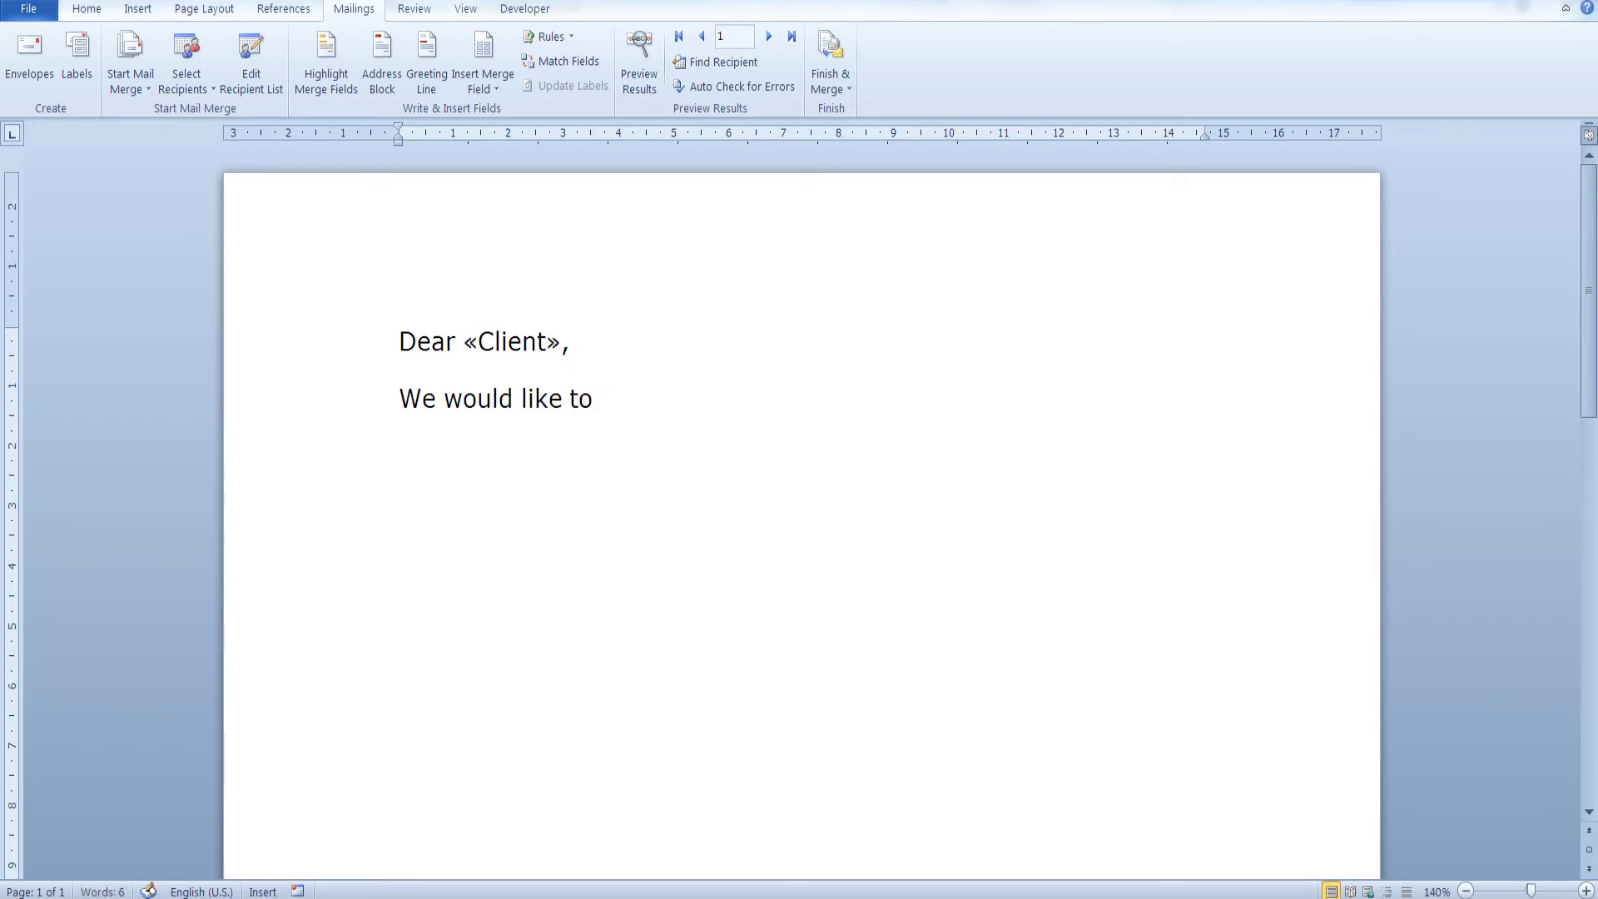
key(BackSpace)
text(o)
key(BackSpace)
key(BackSpace)
text(orm you that)
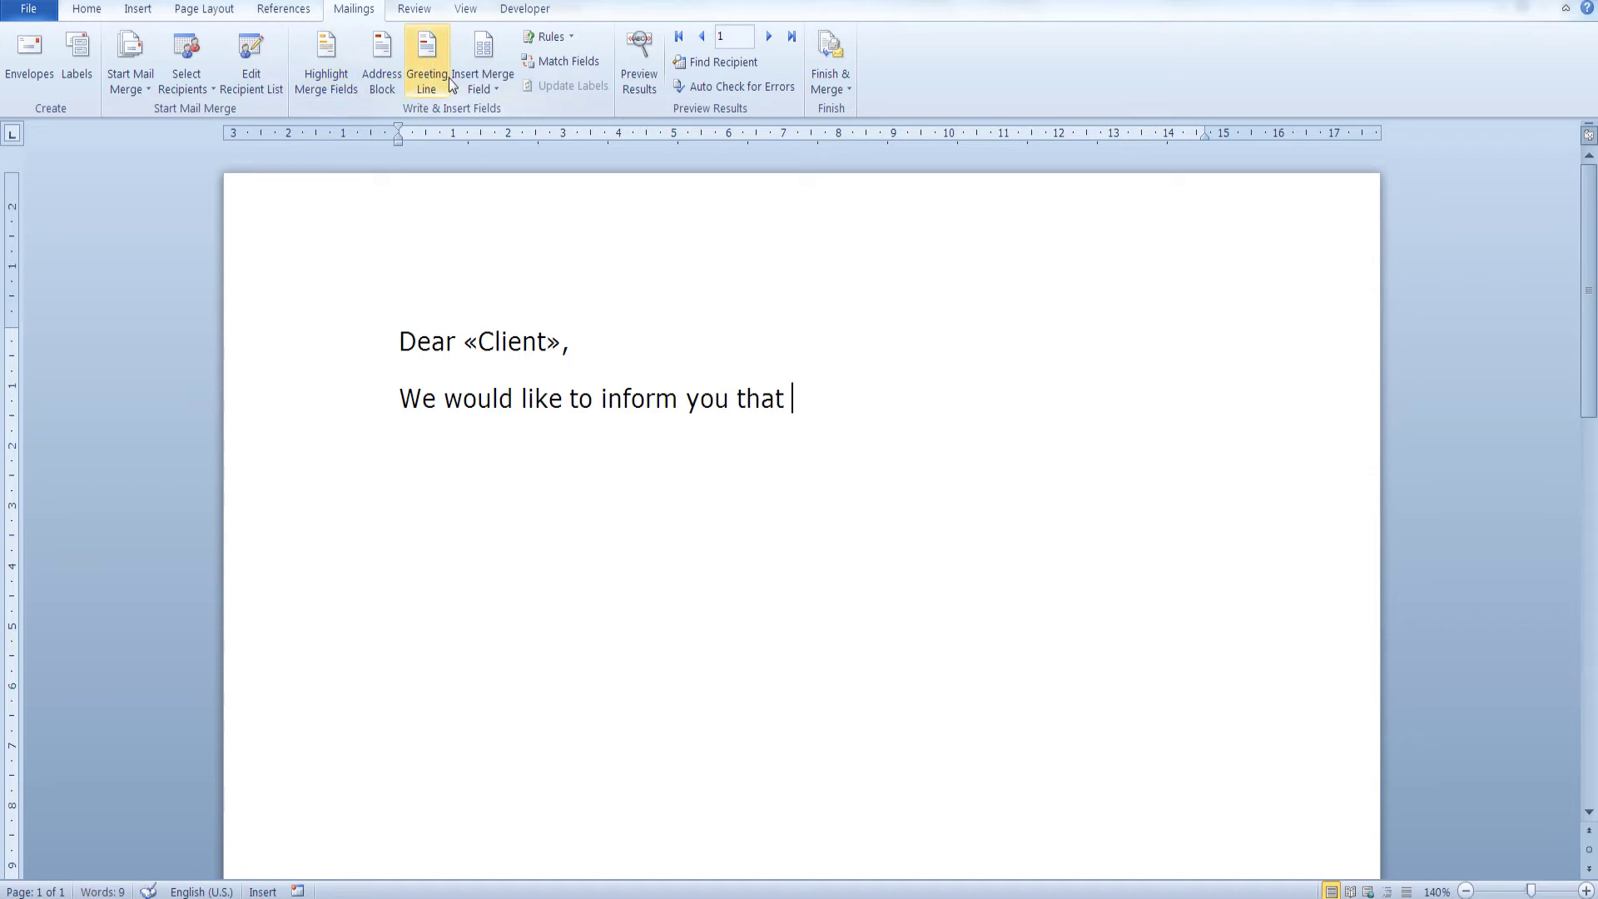
Start an If...Then...Else rule after the sentence, with the condition Product_availibility Equal to "In stock"
click(570, 40)
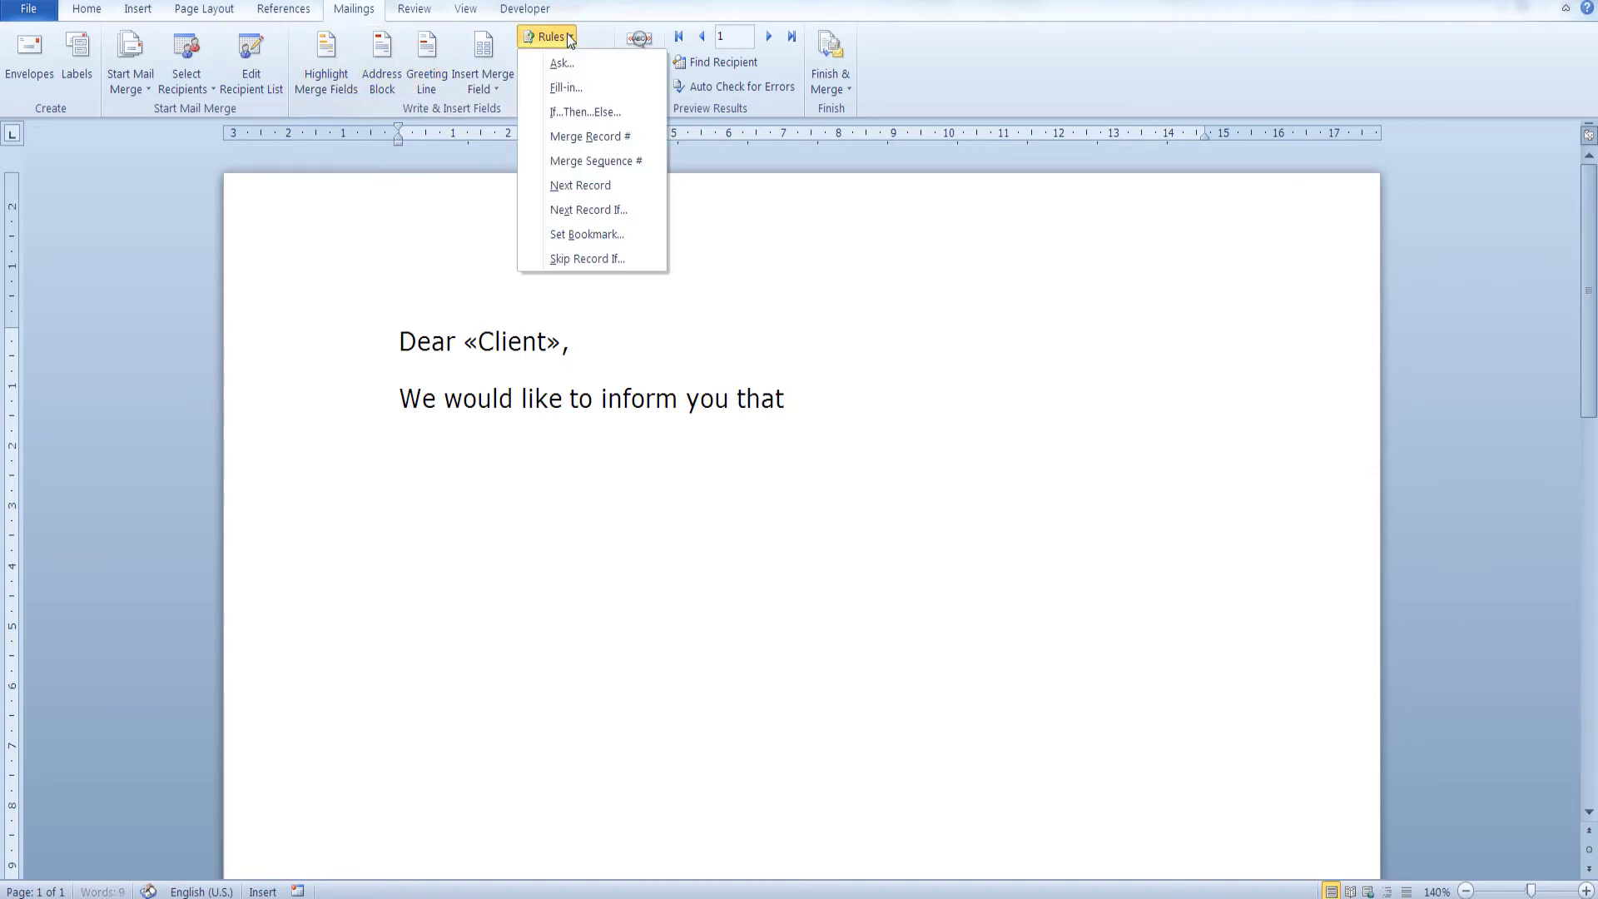
click(575, 117)
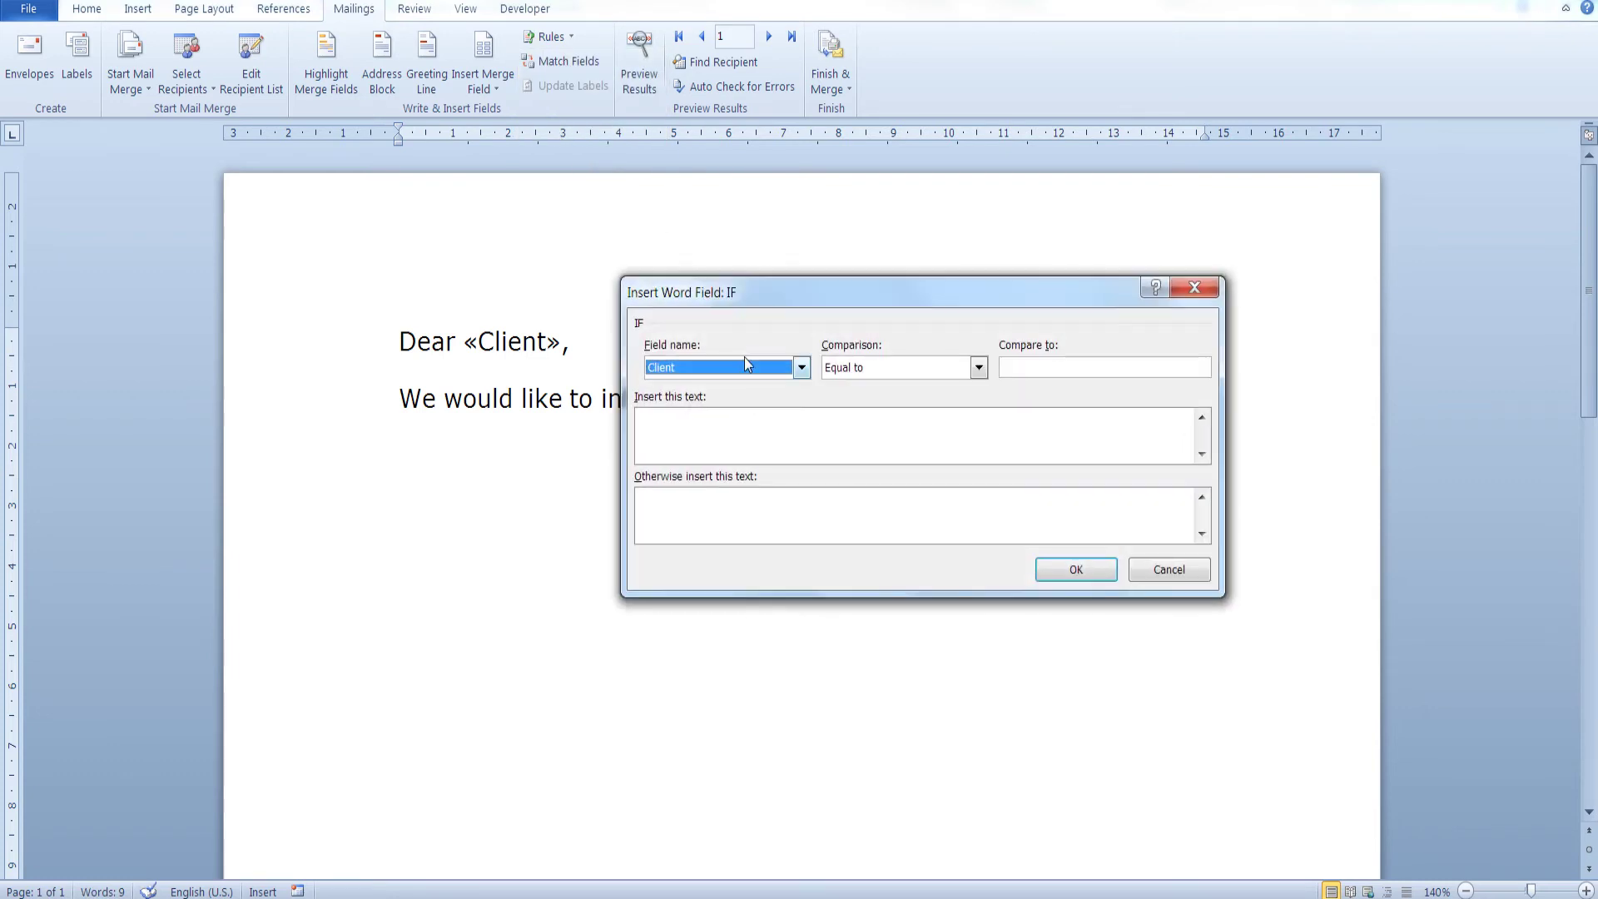
click(723, 369)
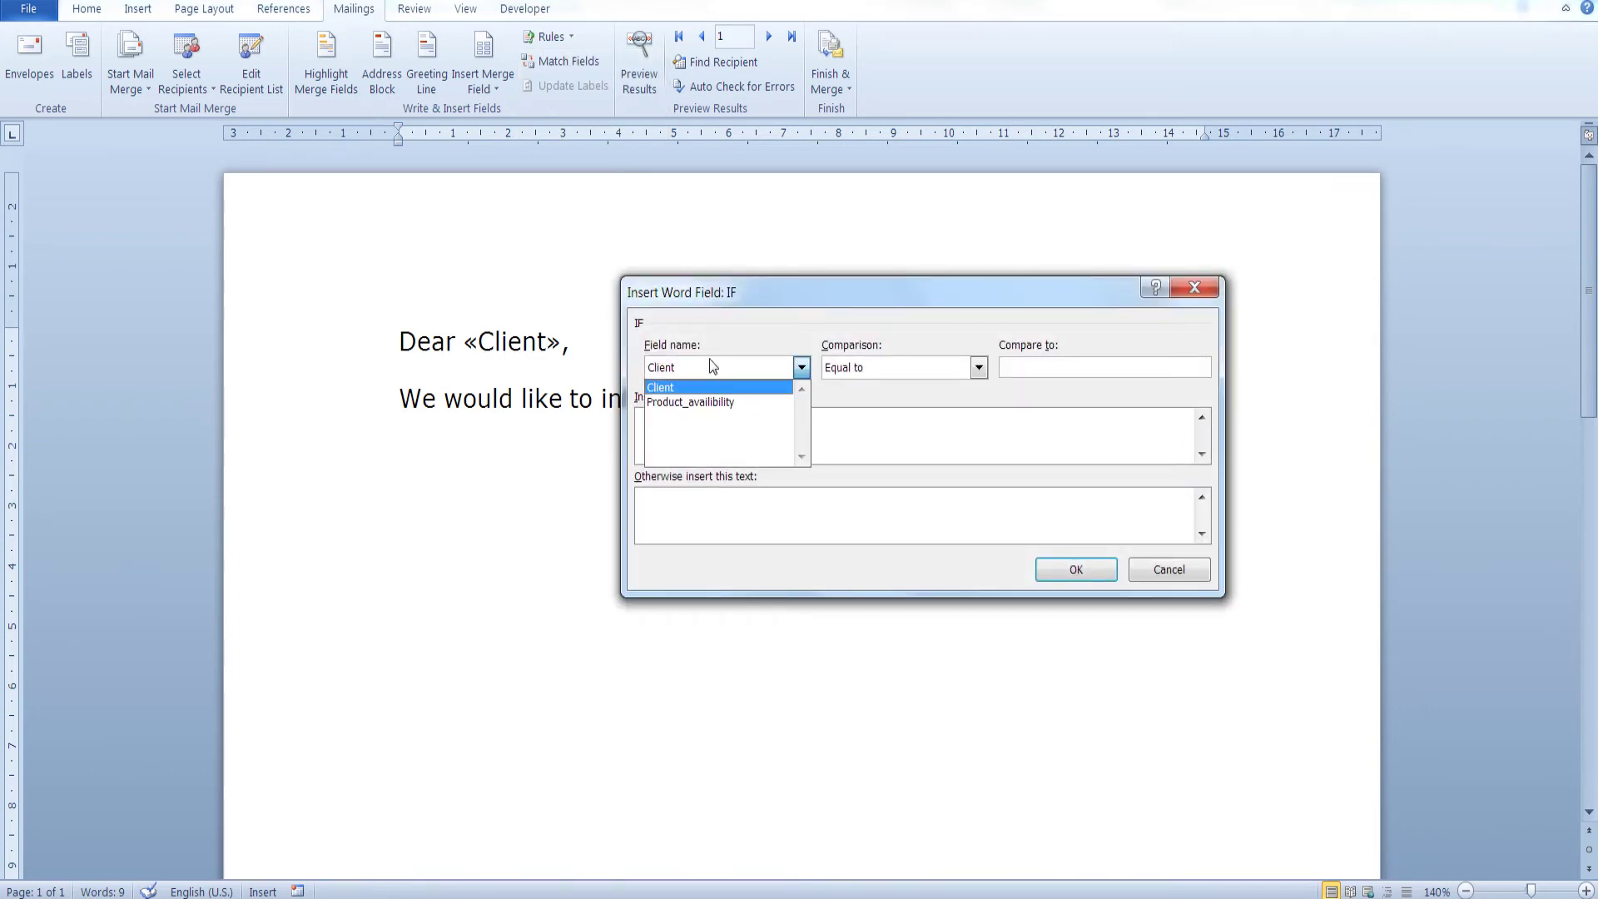
click(723, 403)
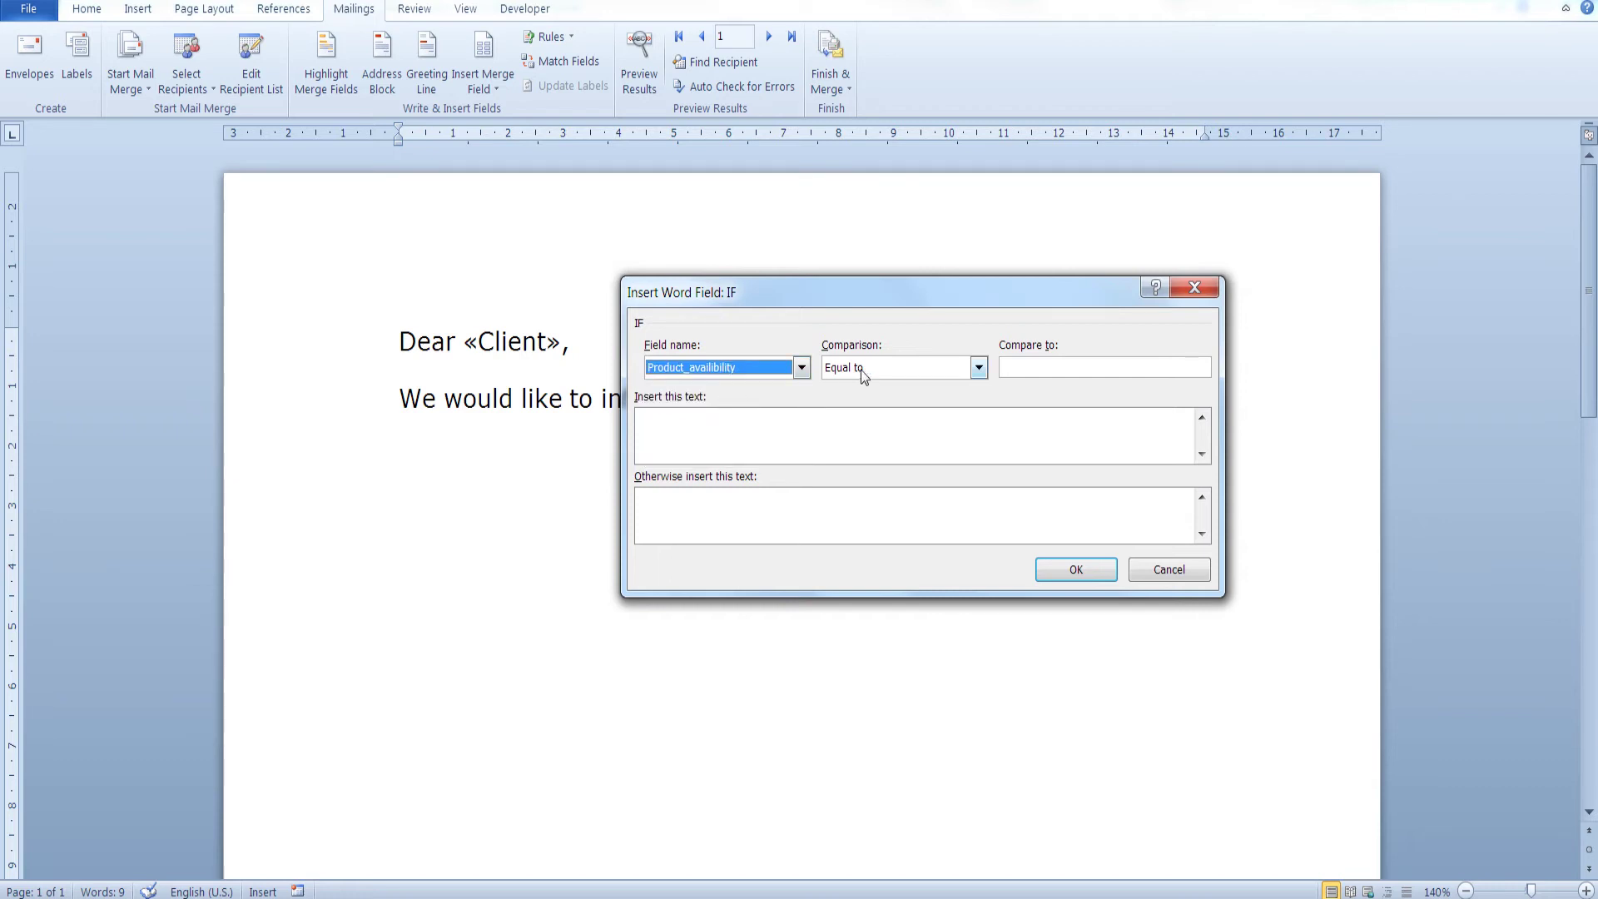
click(919, 370)
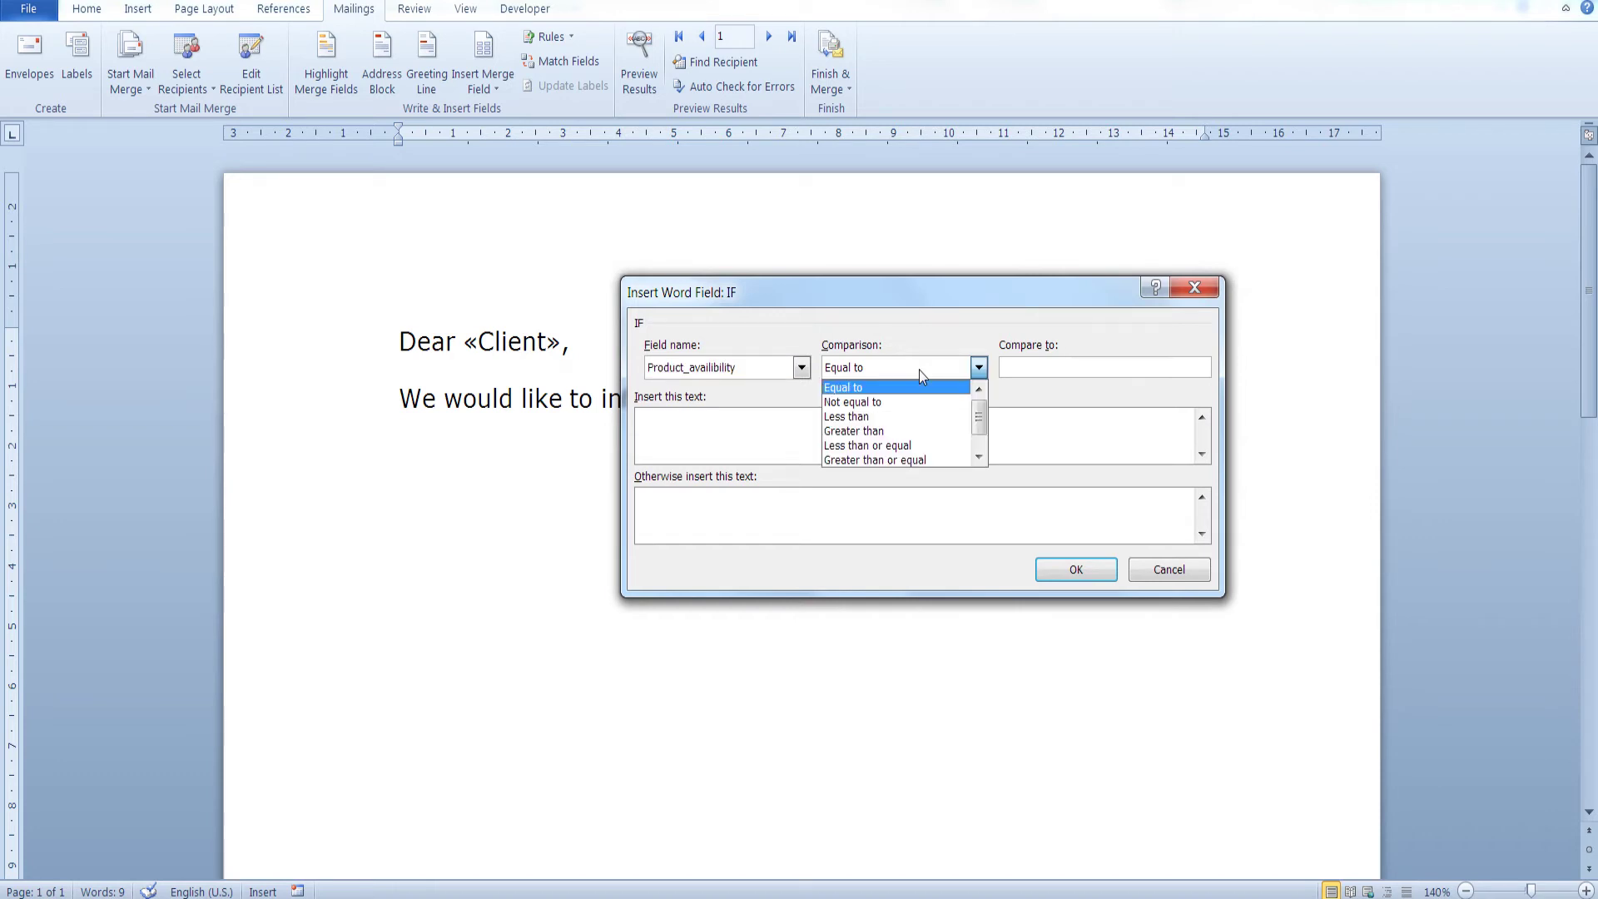
click(919, 370)
click(1004, 367)
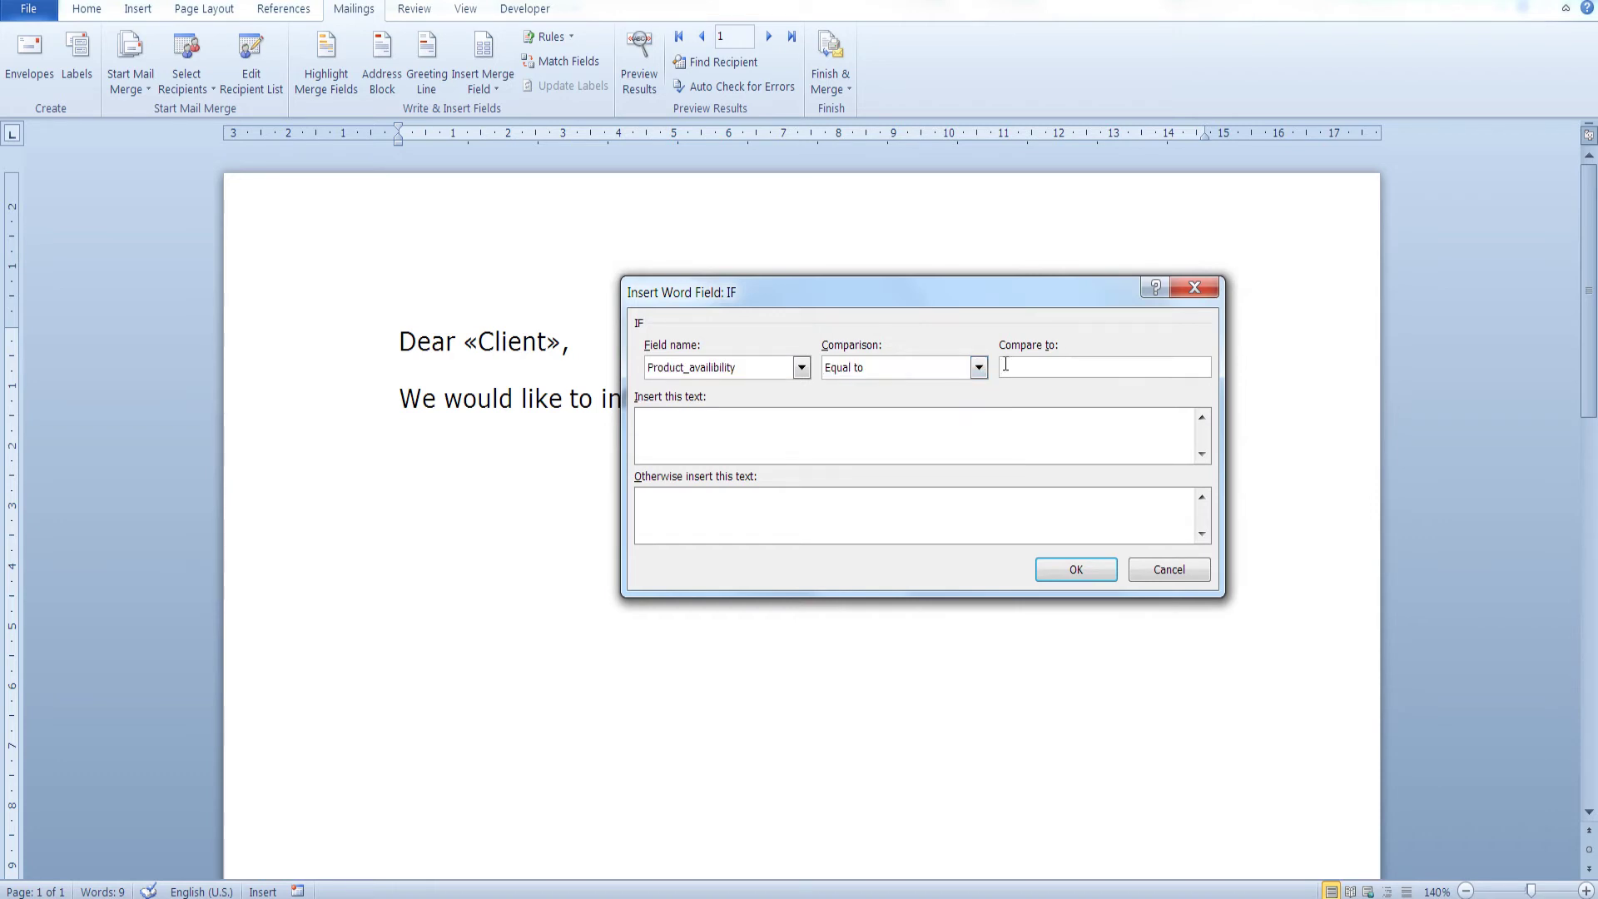
text(In stock)
click(988, 425)
click(1045, 369)
mouse_move(1212, 884)
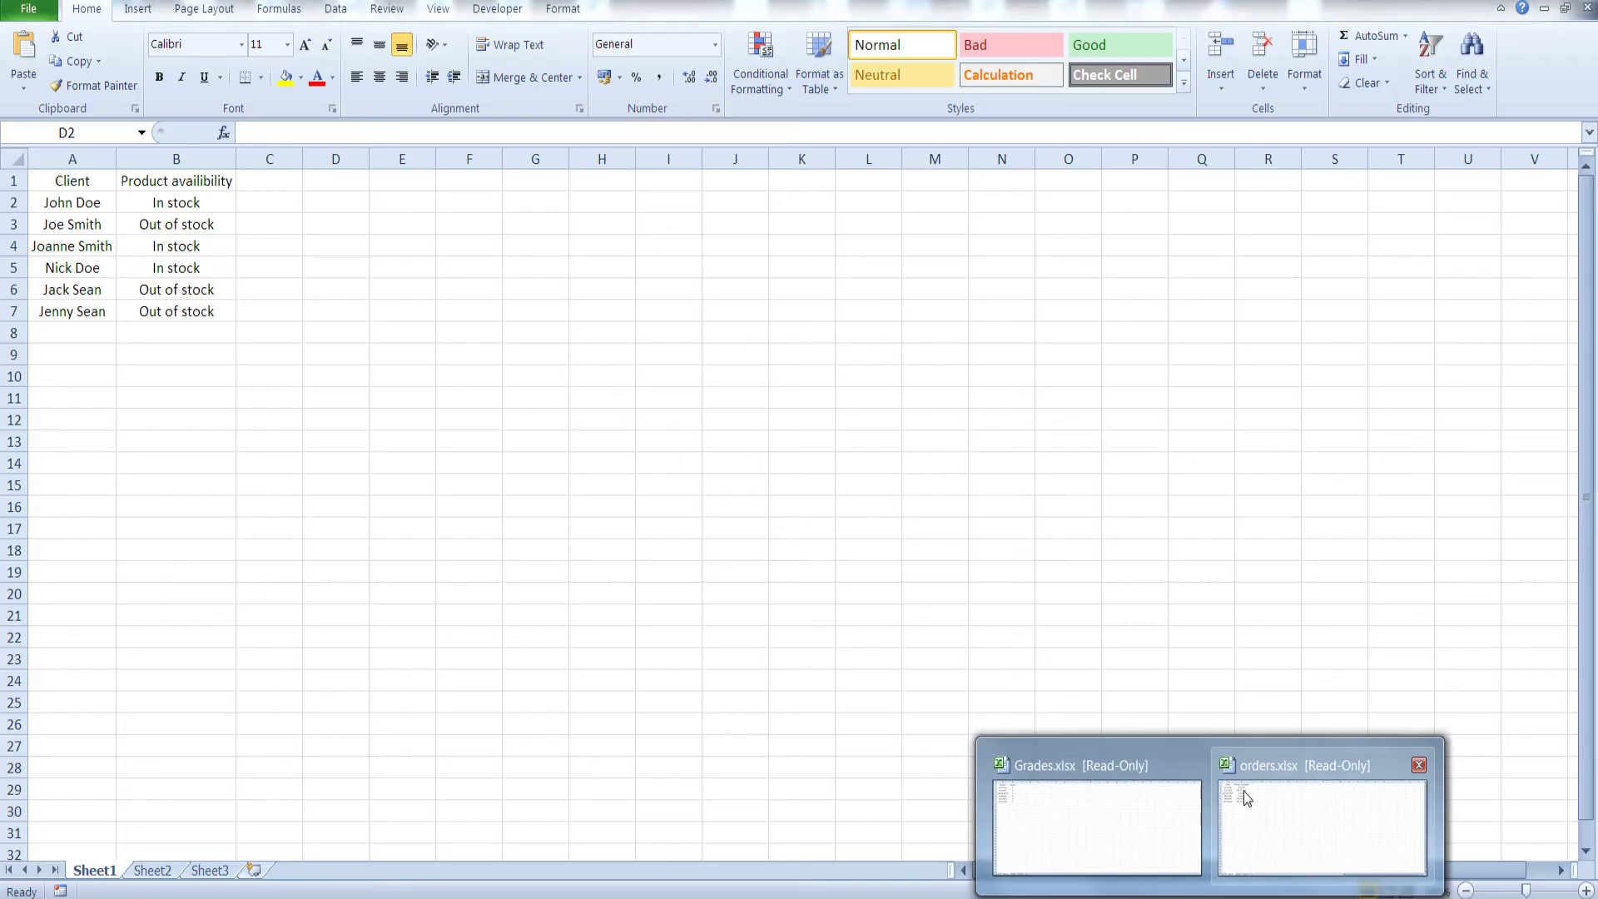
Back in the Word rule, set the matching text to "the product that you have ordered is available and will be dispatched soon."
click(1243, 791)
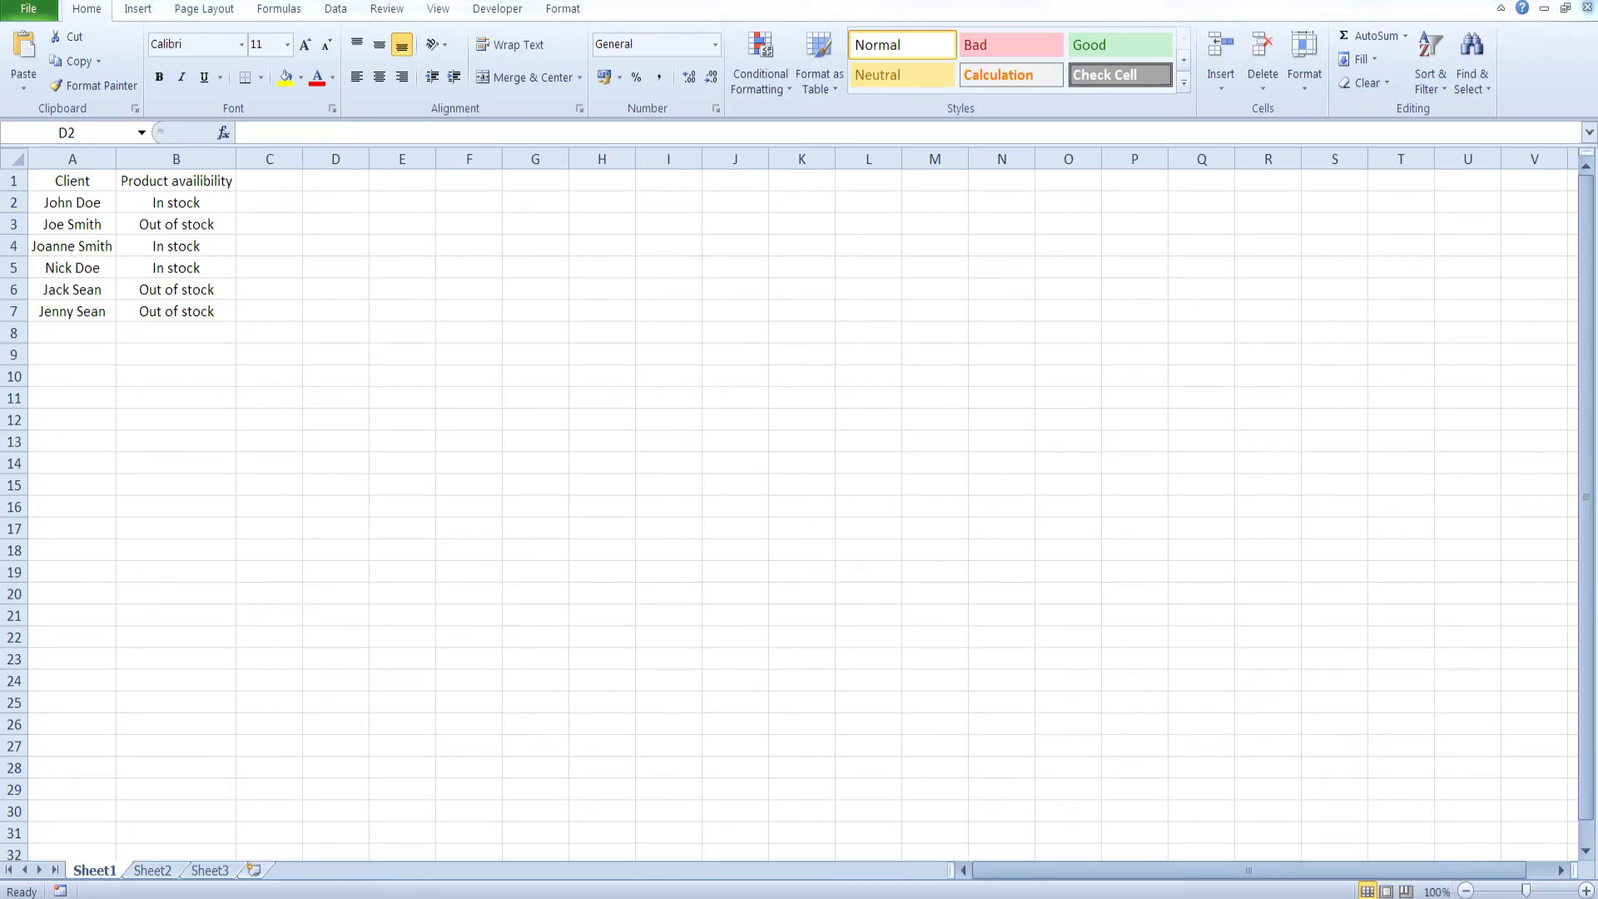
mouse_move(1152, 884)
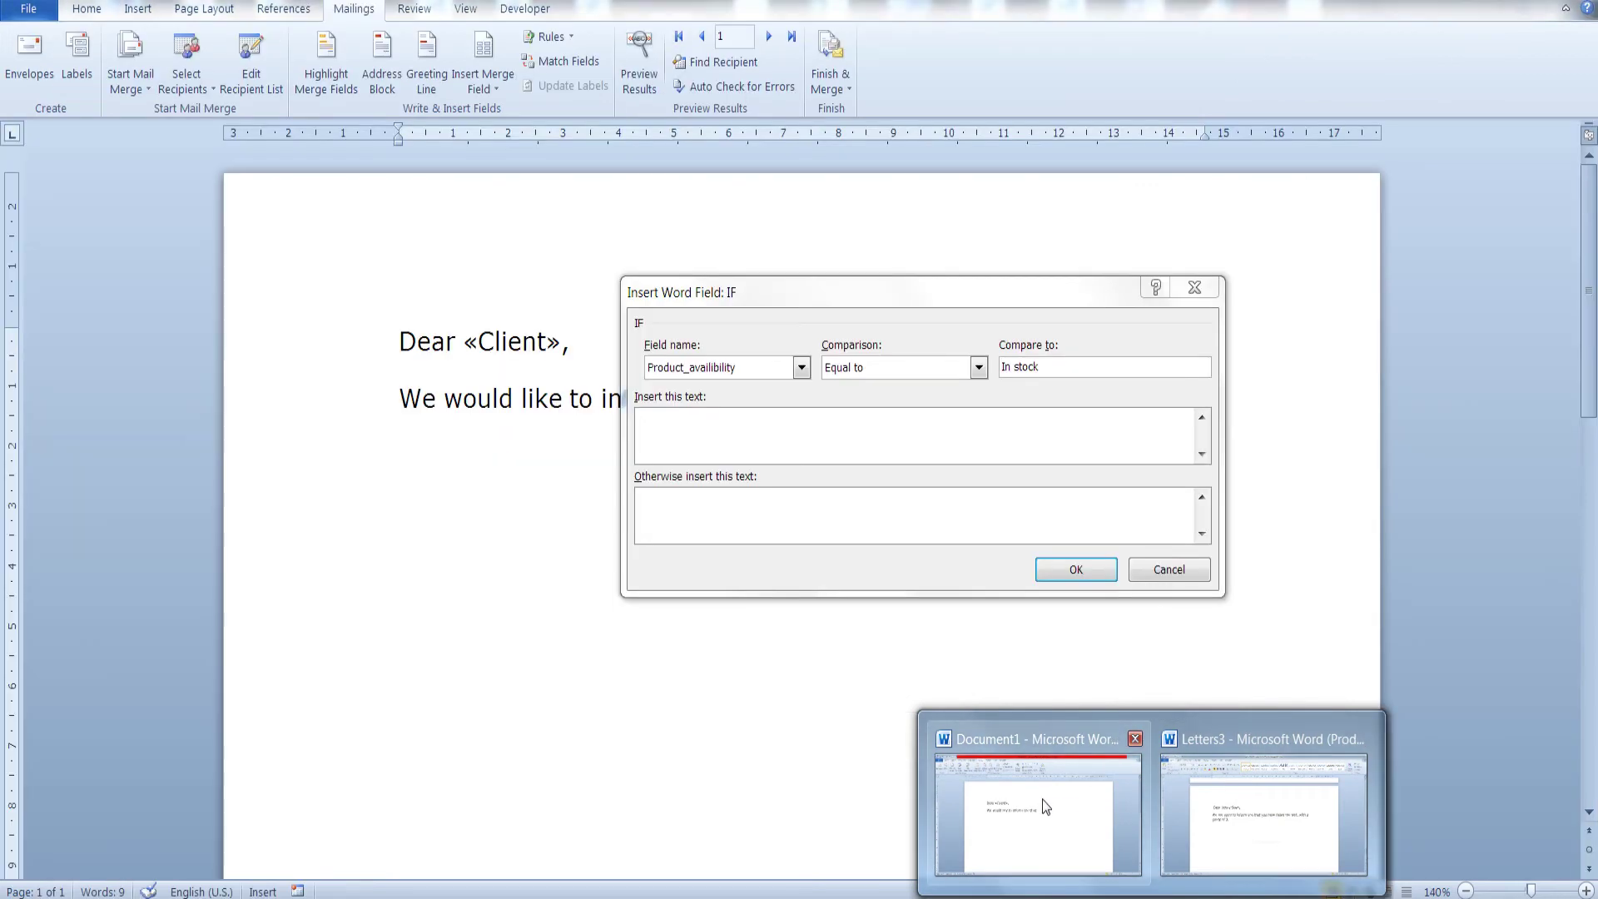
click(1043, 799)
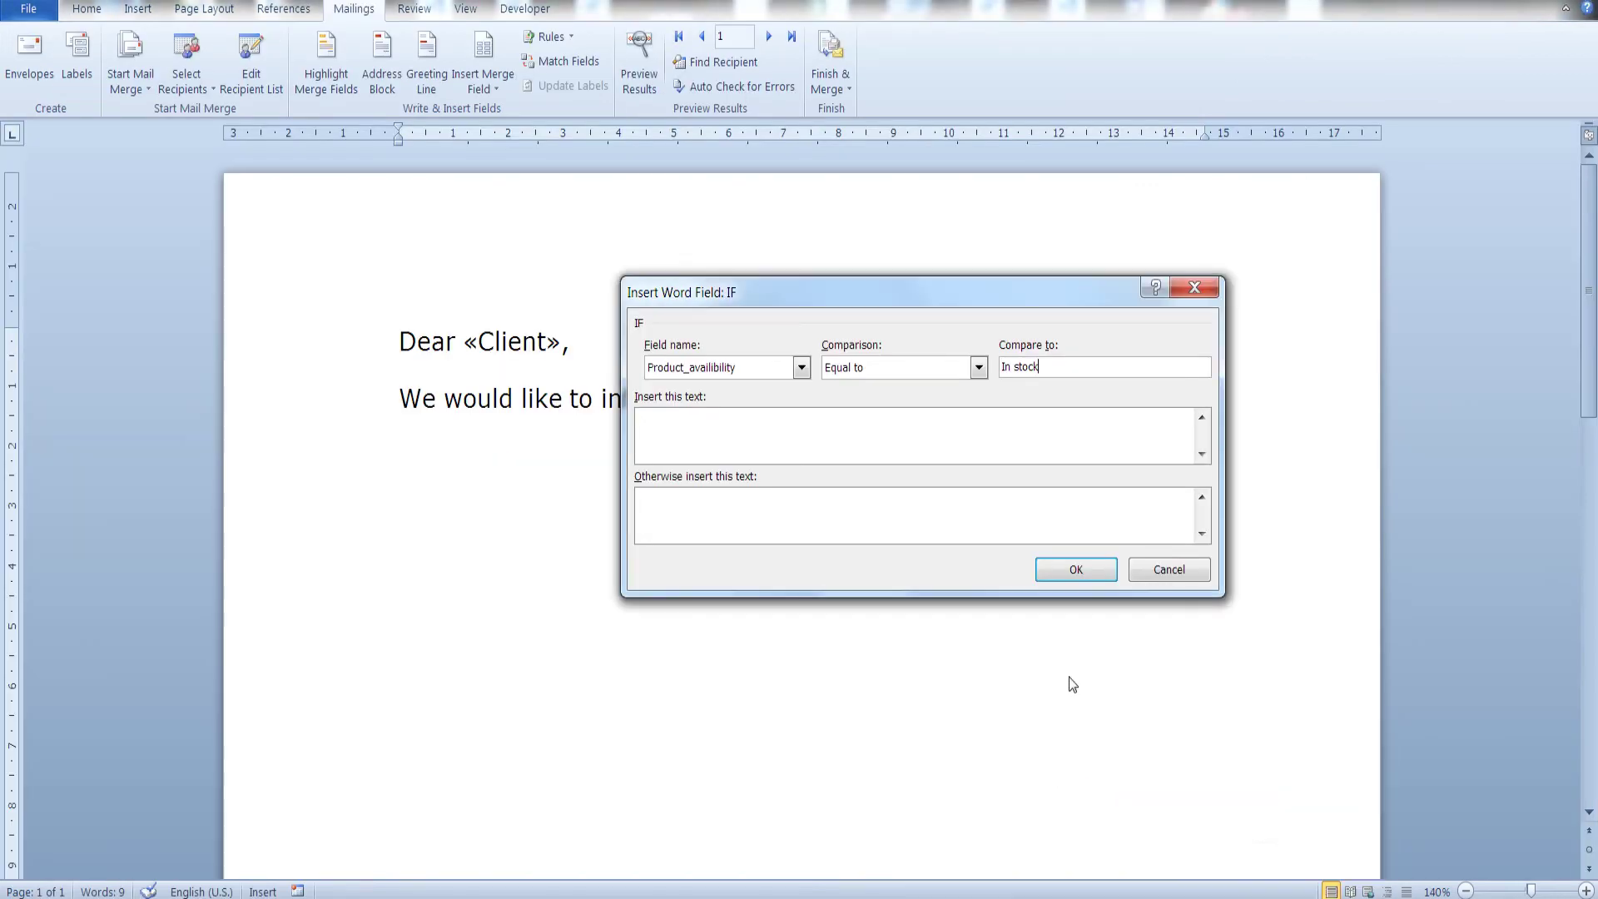
click(1040, 434)
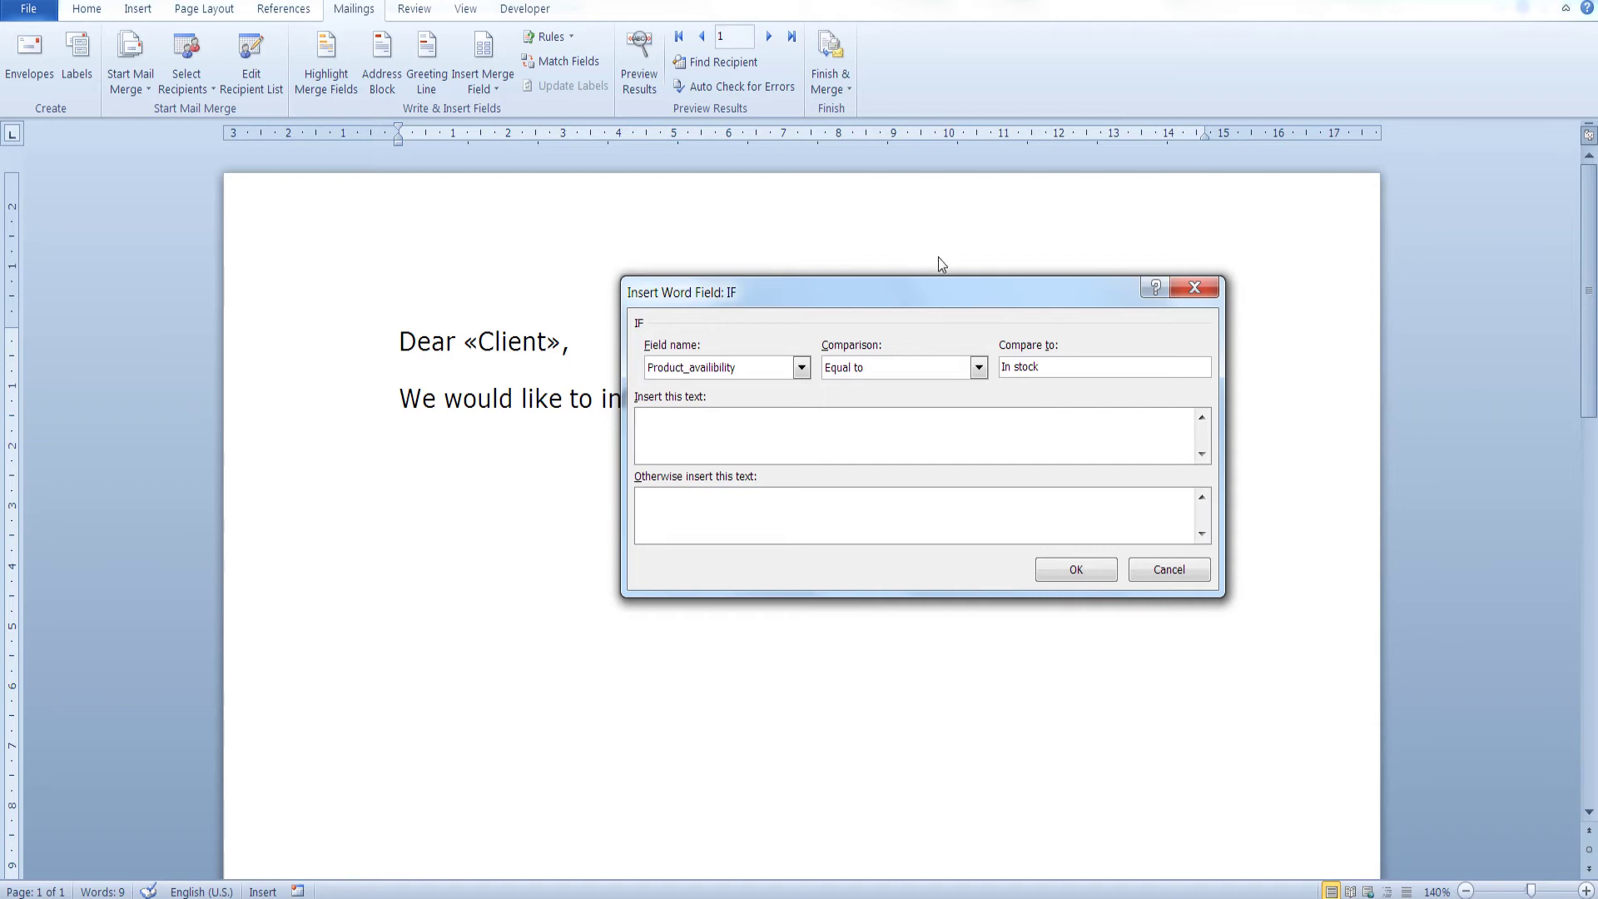
drag(938, 293, 898, 309)
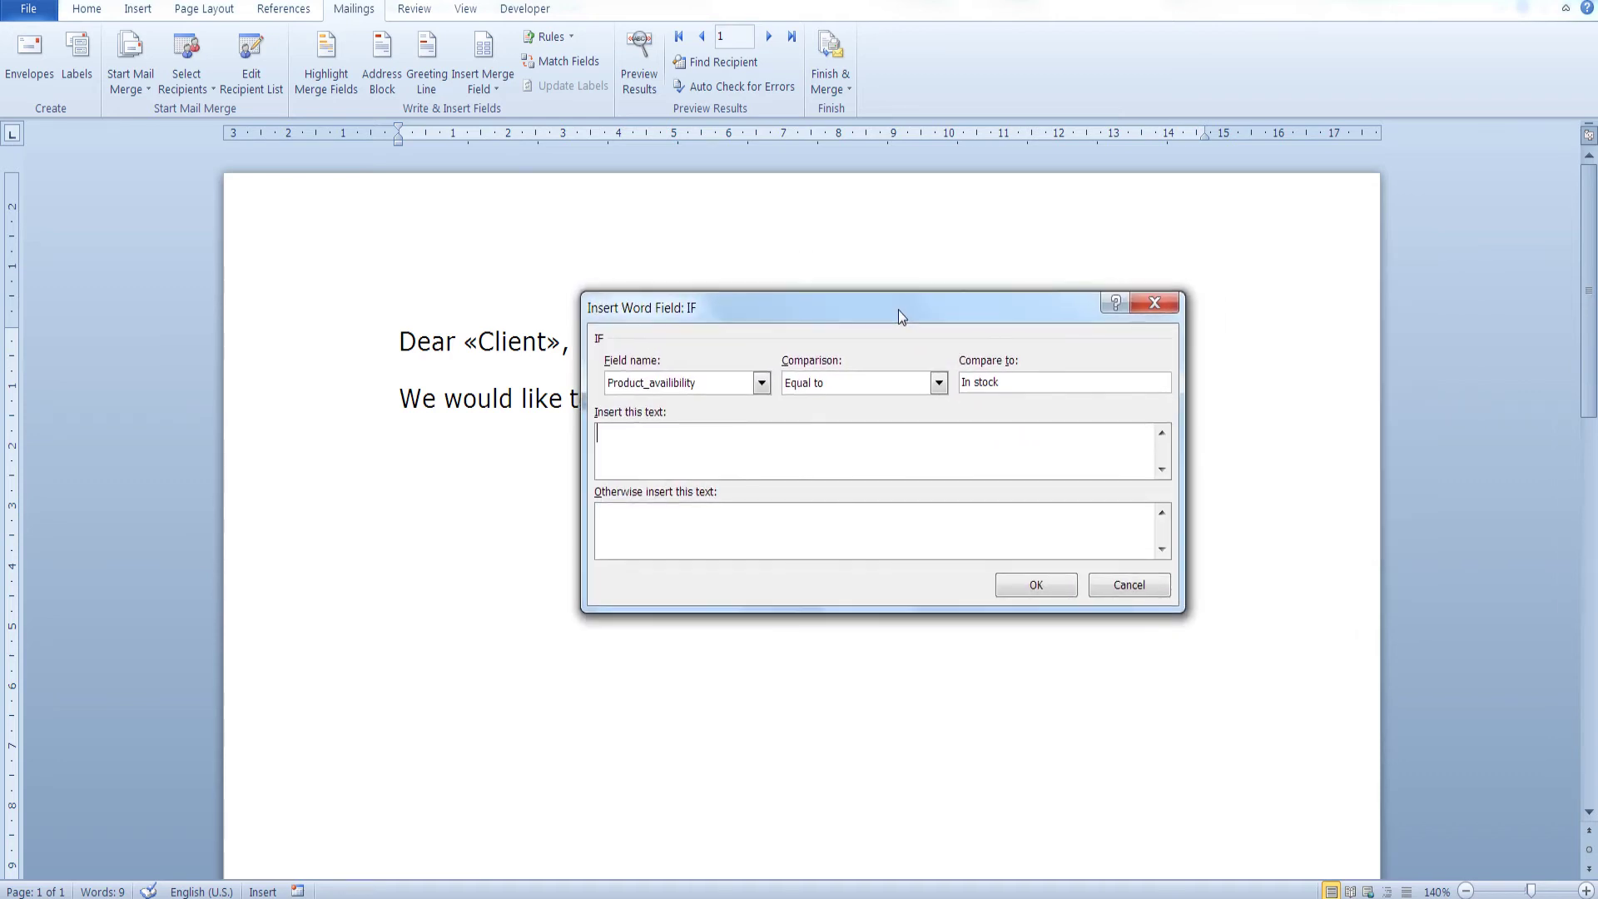
click(777, 445)
text(the product that you have ordered is ab)
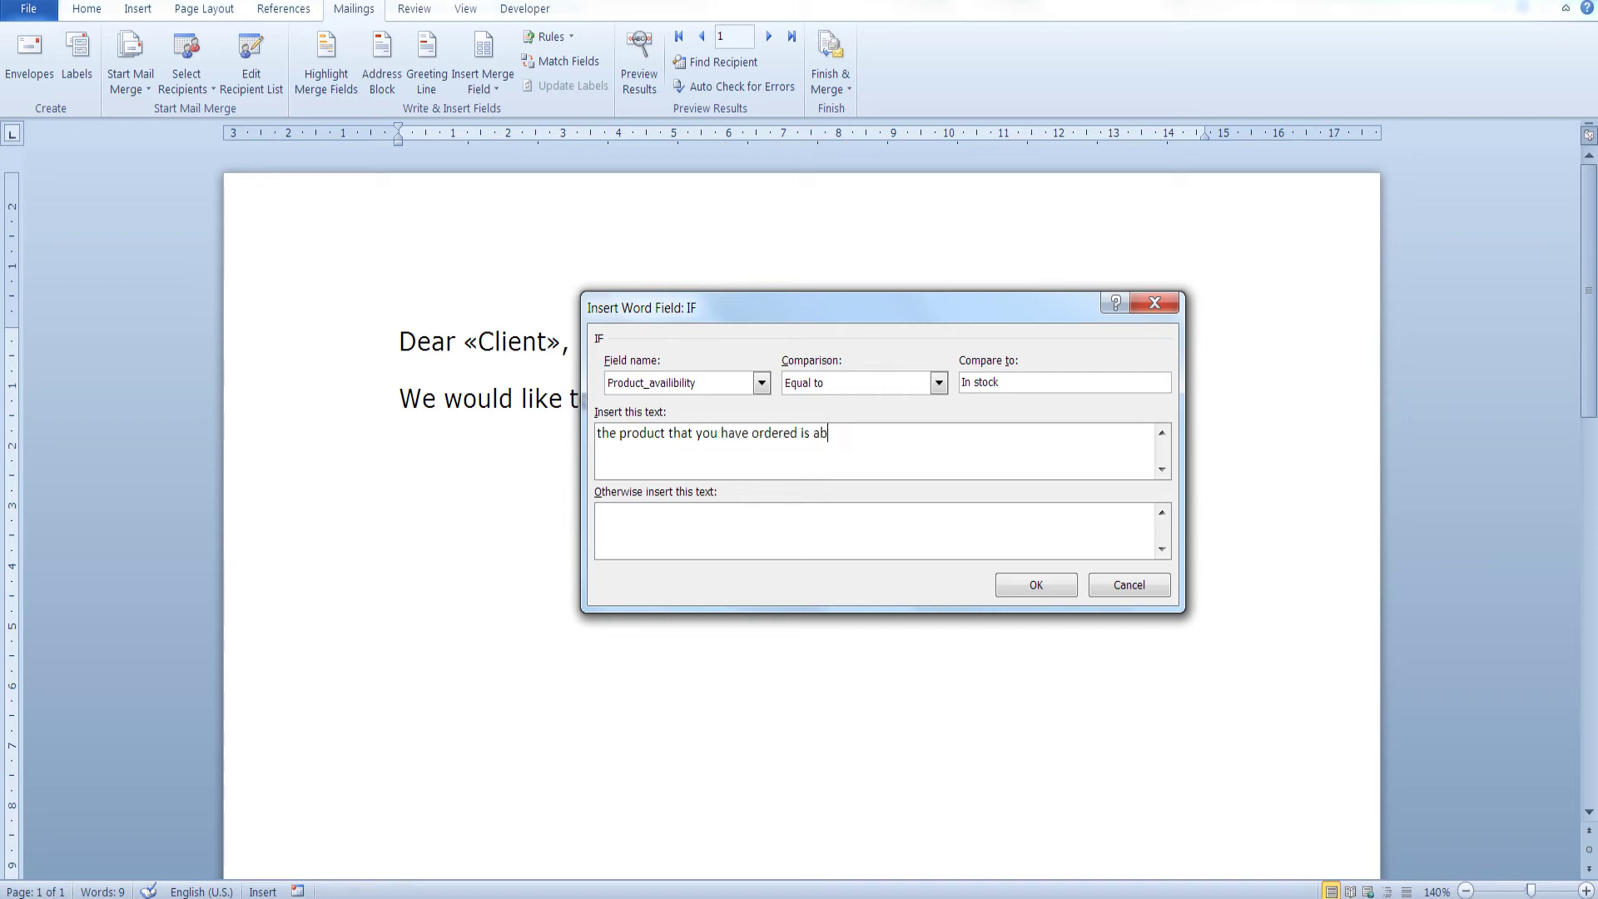
key(BackSpace)
text(vailable and will be dispat)
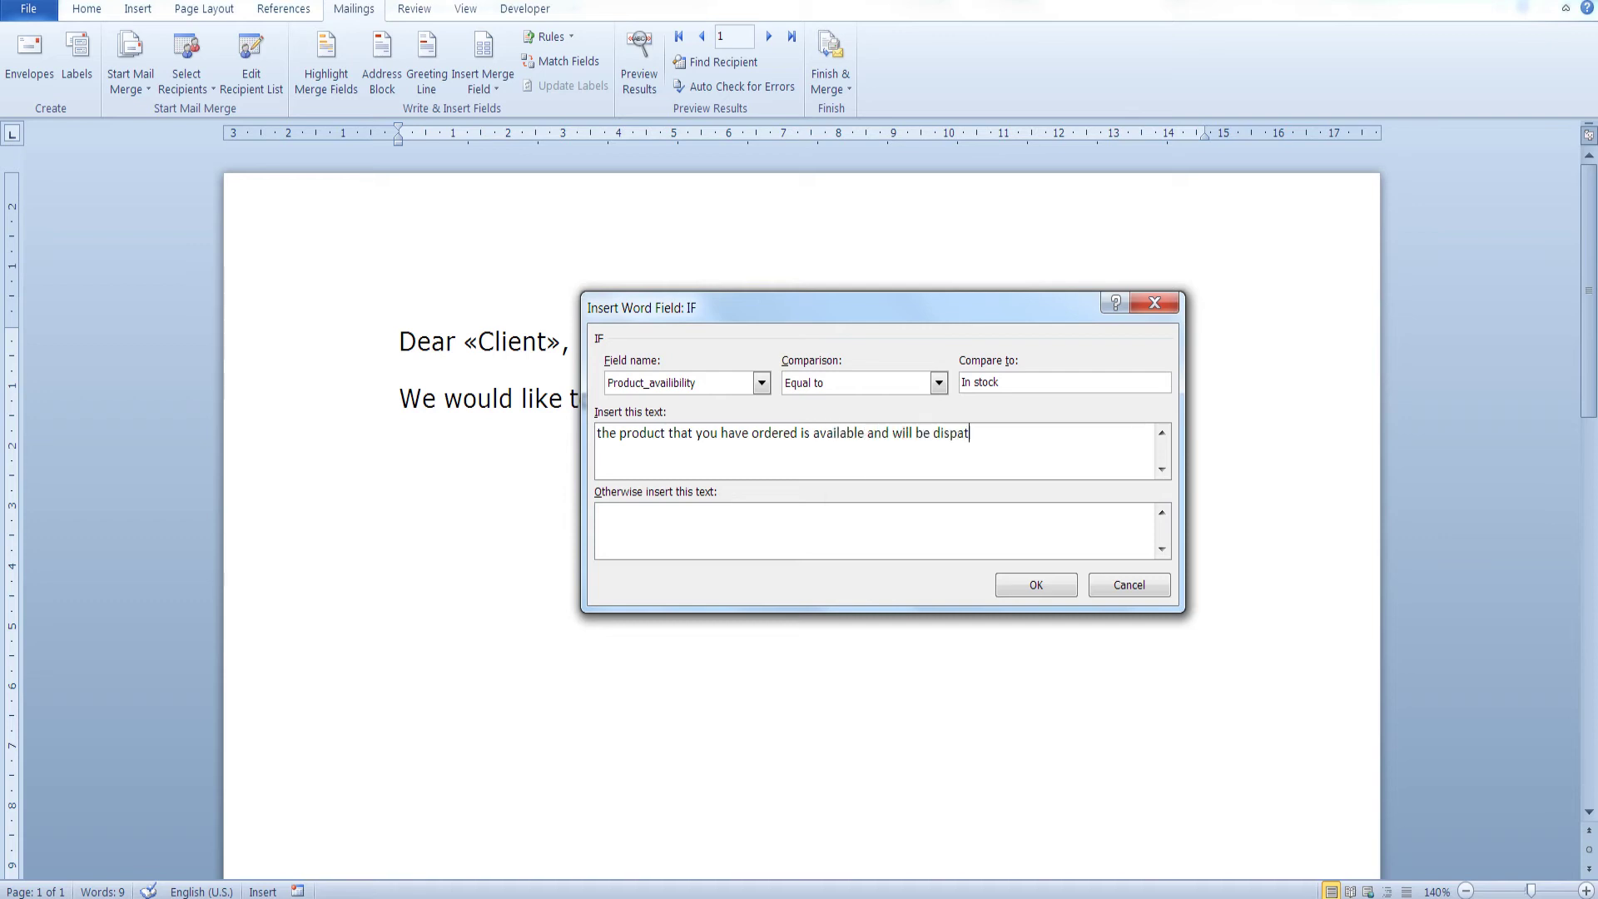
text(ched soon)
text(.)
Set the rule's otherwise text to "the product that you have ordered is not in stock"
text(the prod)
text(uct that )
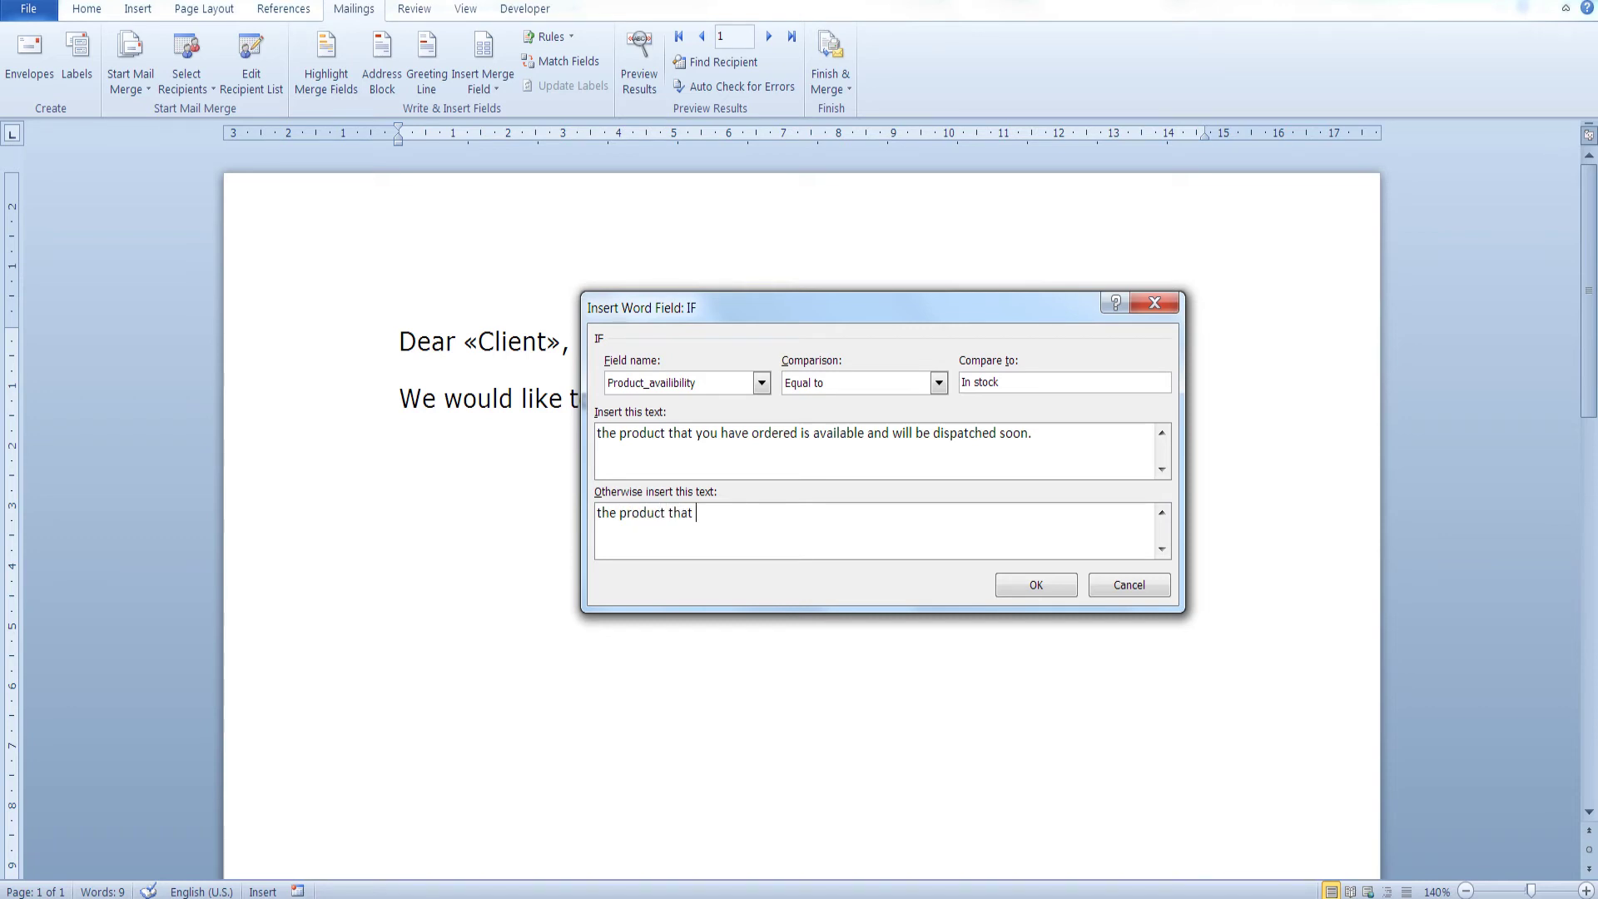
text(you have ordered is not in stock)
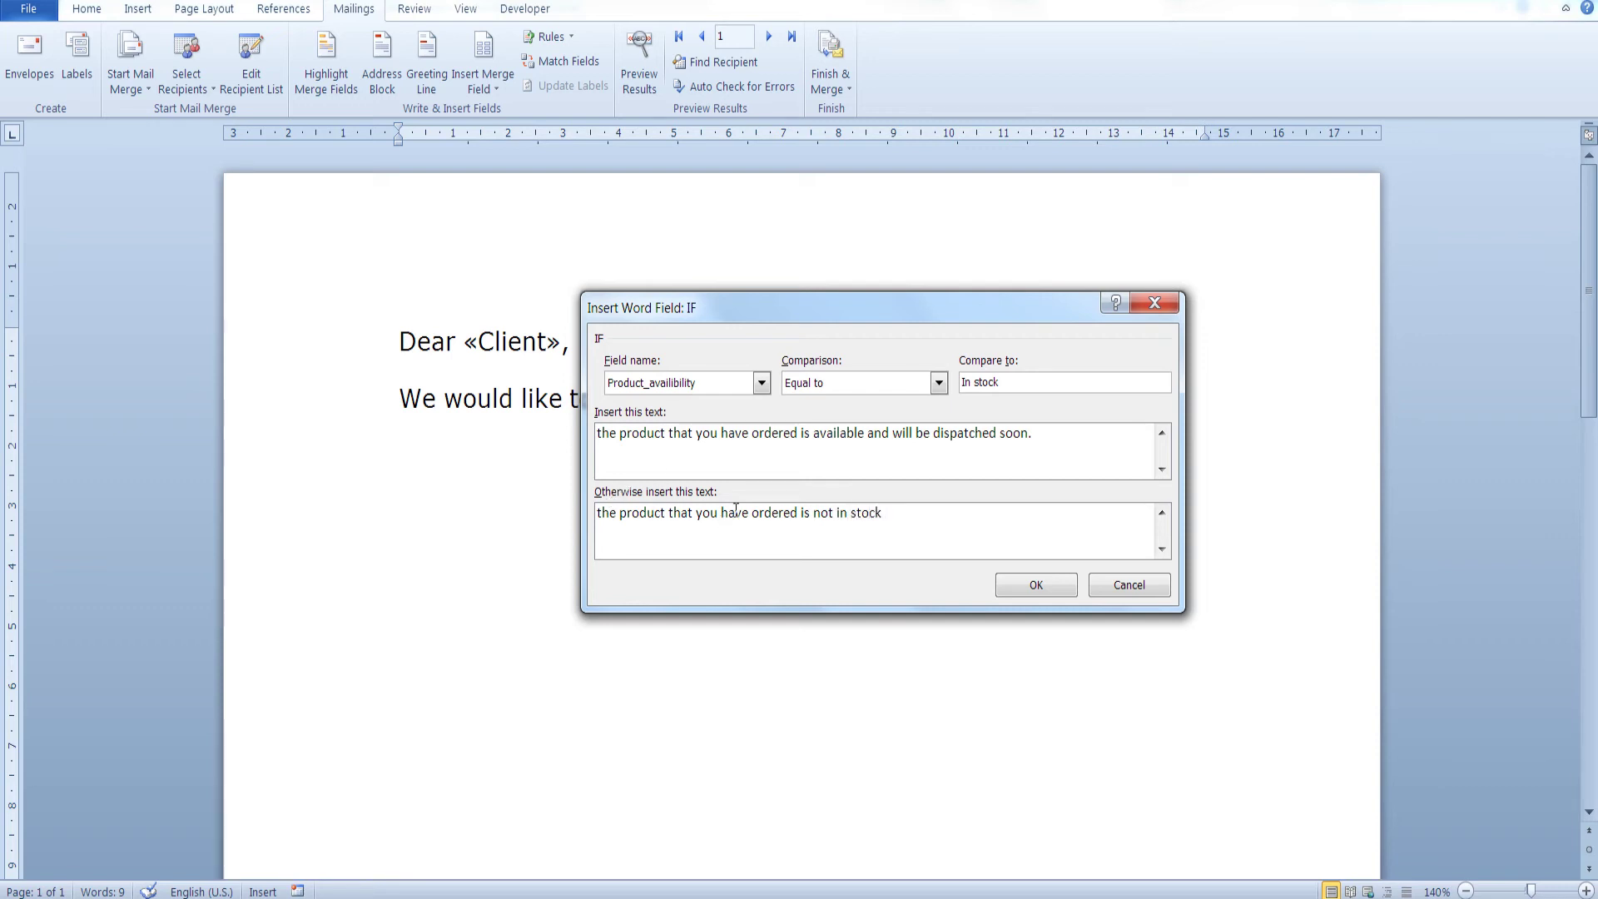
Add "unfortunately" before "not in stock", append "and we will you notify you when it becomes available." and insert the rule
click(812, 518)
text(unfortunately)
key(BackSpace)
key(BackSpace)
key(BackSpace)
key(BackSpace)
key(BackSpace)
key(BackSpace)
text(nately not in stock and we w)
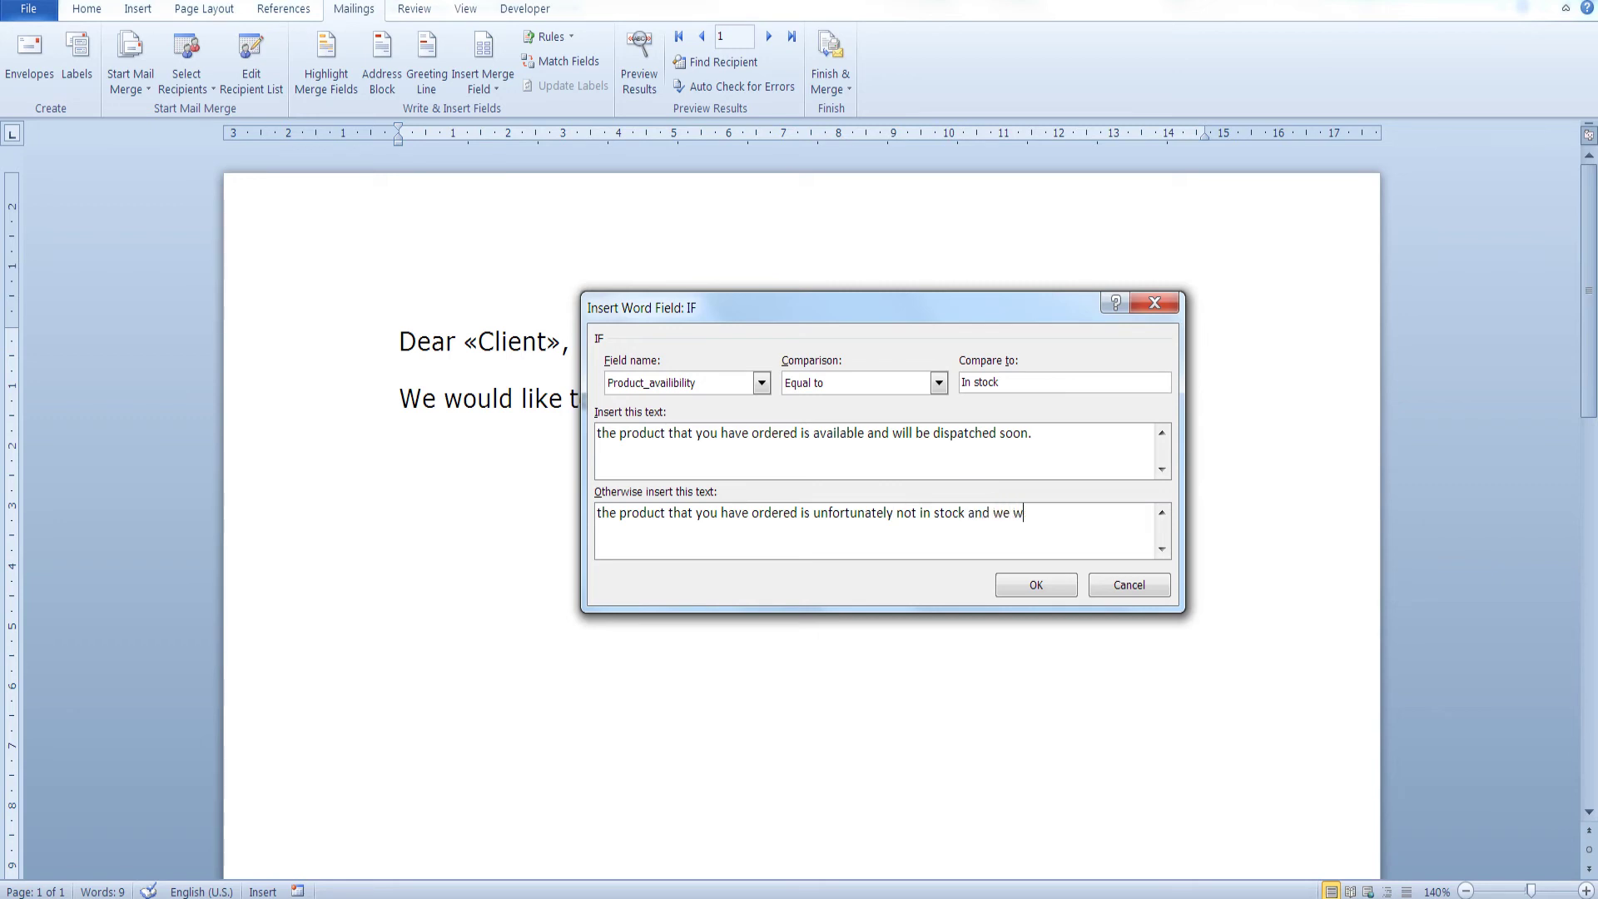
text(ill you notify you when it becomes av)
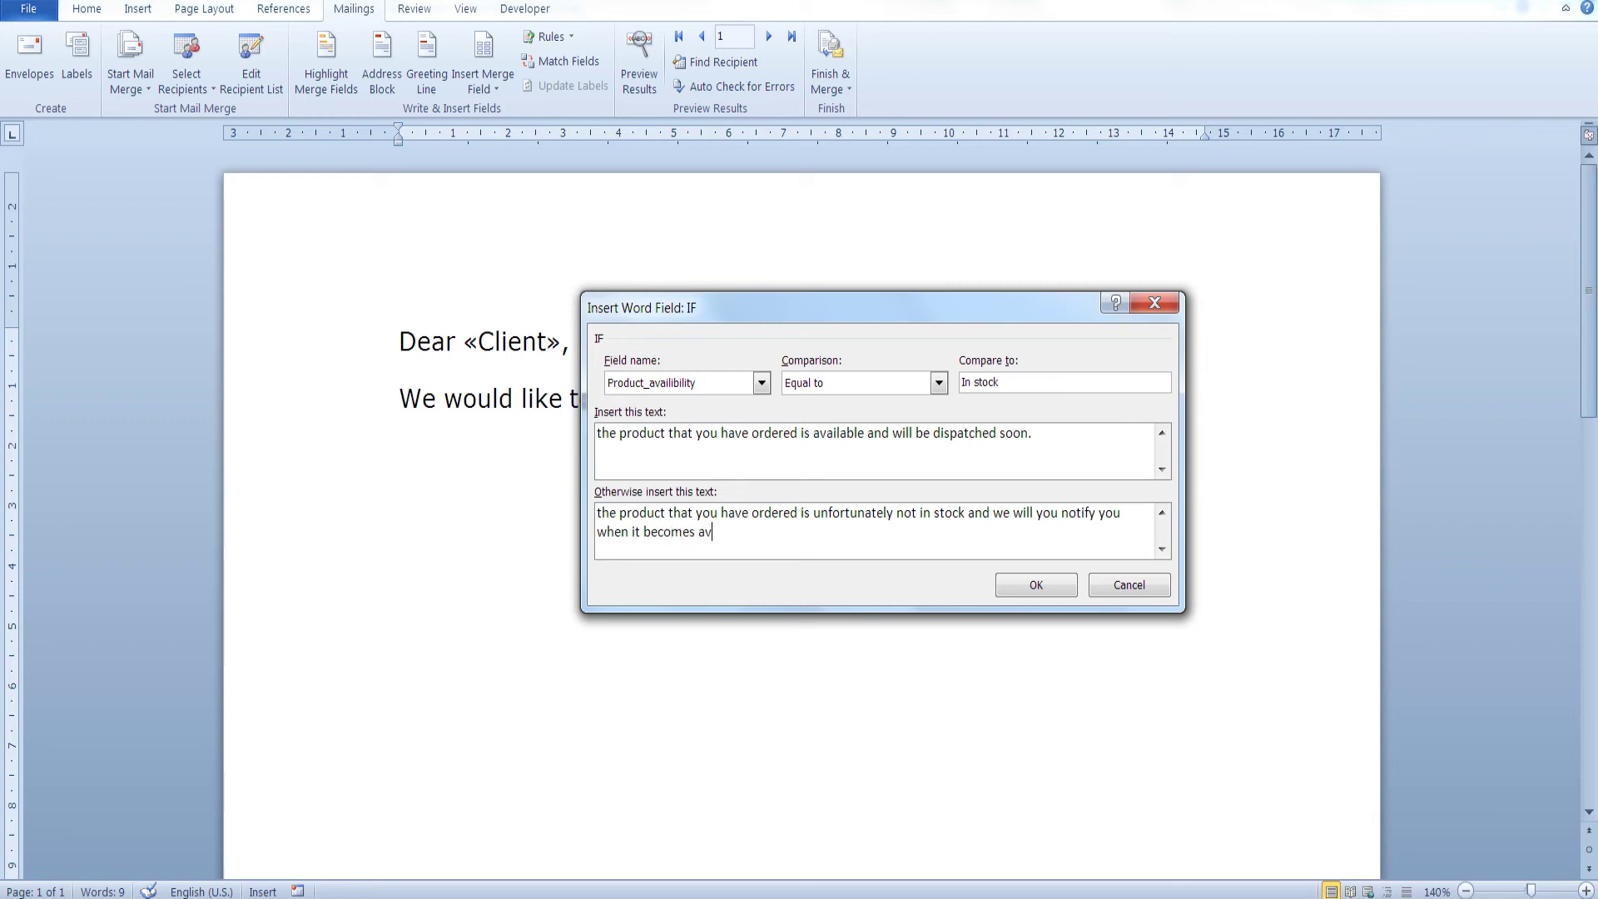
text(ailabk)
text(le.)
click(1039, 584)
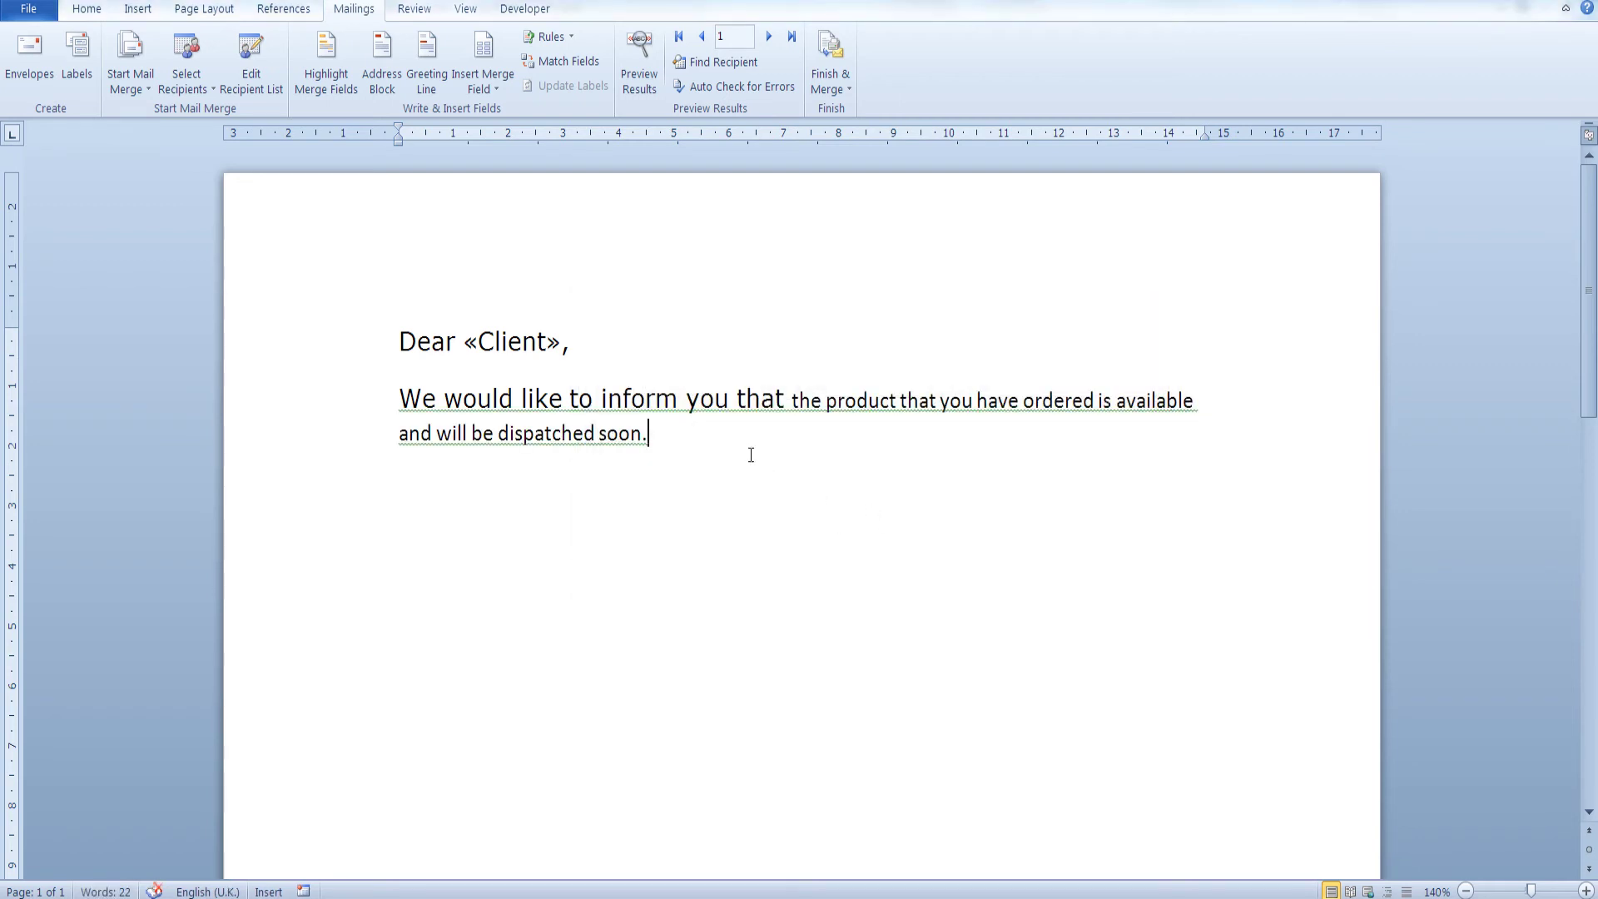
Try to match the inserted rule text to the formatting of "We would like to inform you that" with Format Painter
click(83, 10)
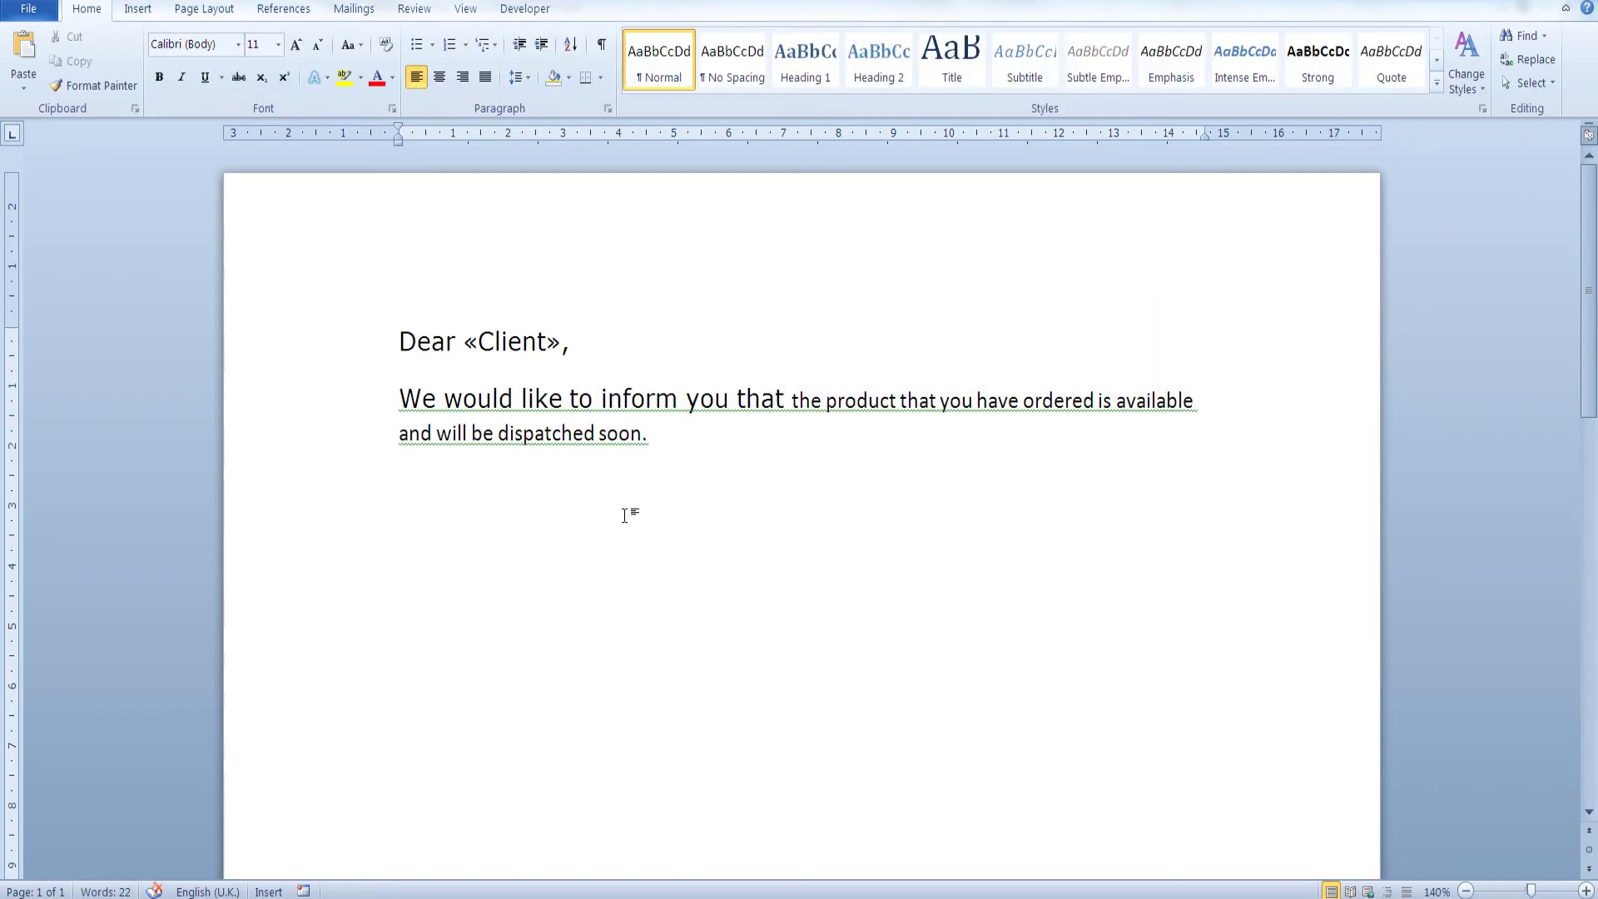
click(620, 433)
click(703, 429)
drag(637, 431, 395, 394)
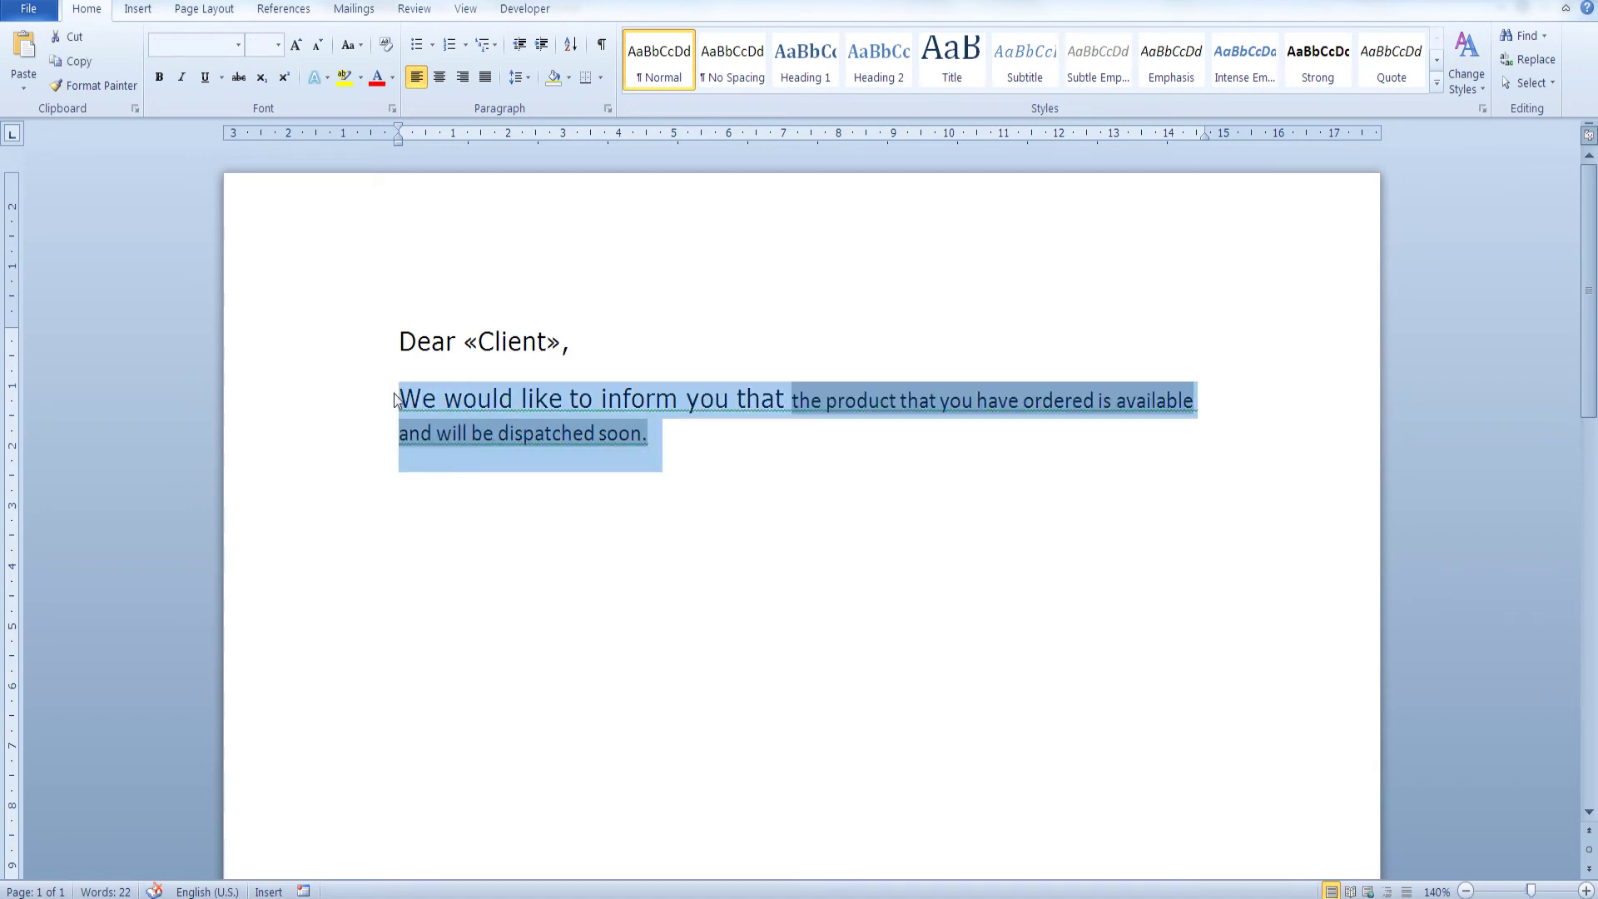
click(437, 398)
click(93, 85)
drag(657, 433, 799, 398)
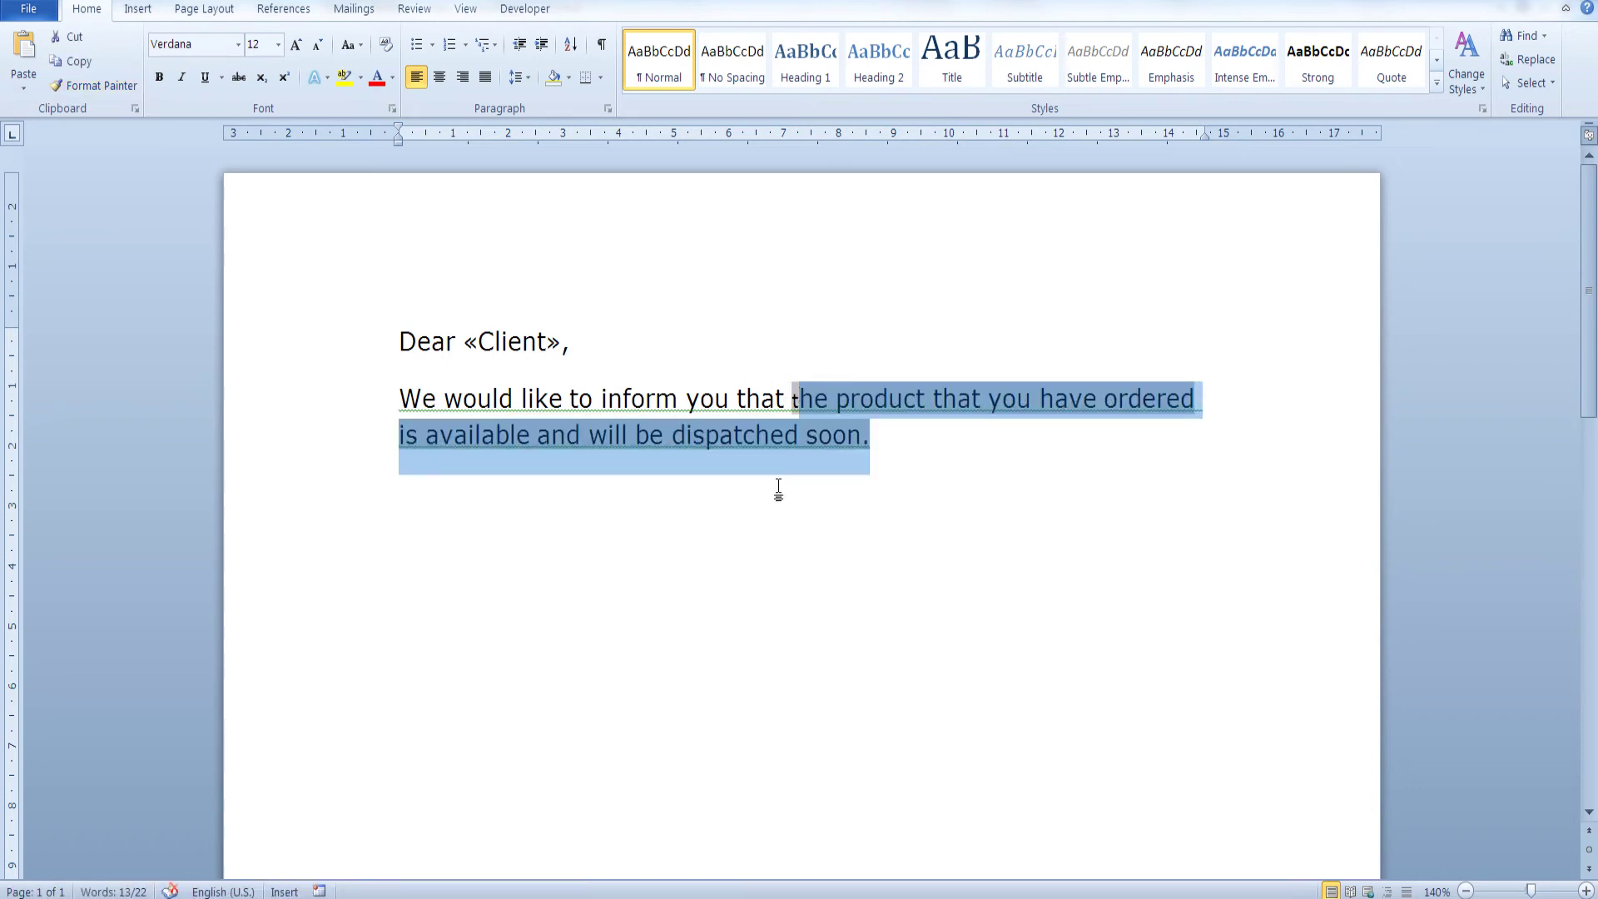
Try to fix the small first "t" of the rule text by retyping it and reapplying formatting with Format Painter
click(771, 435)
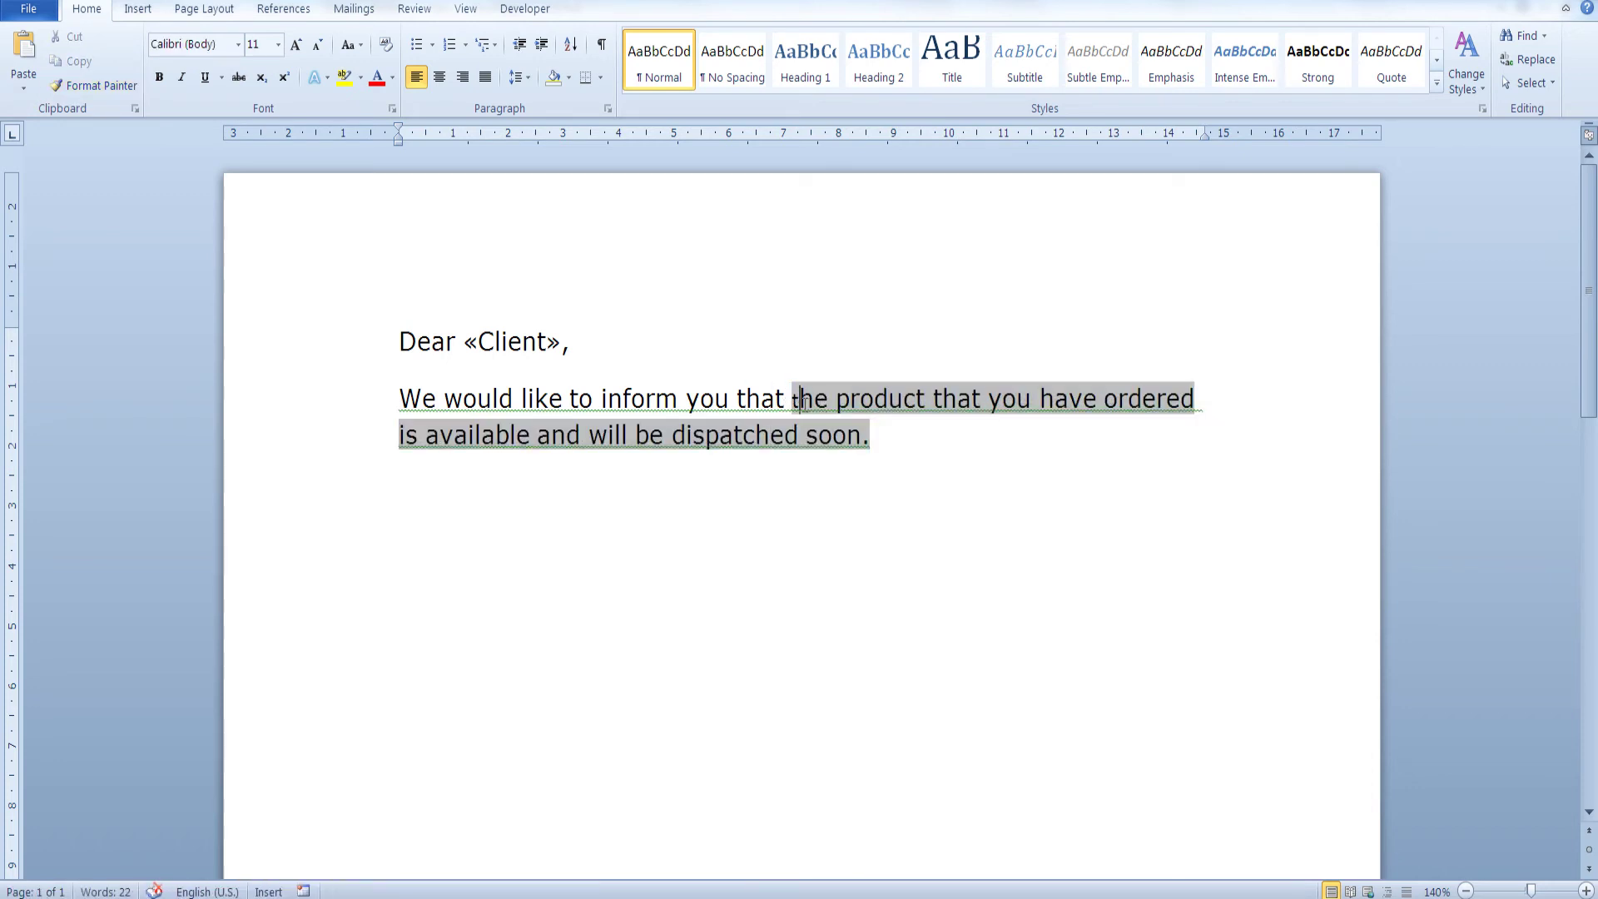
drag(807, 404, 801, 400)
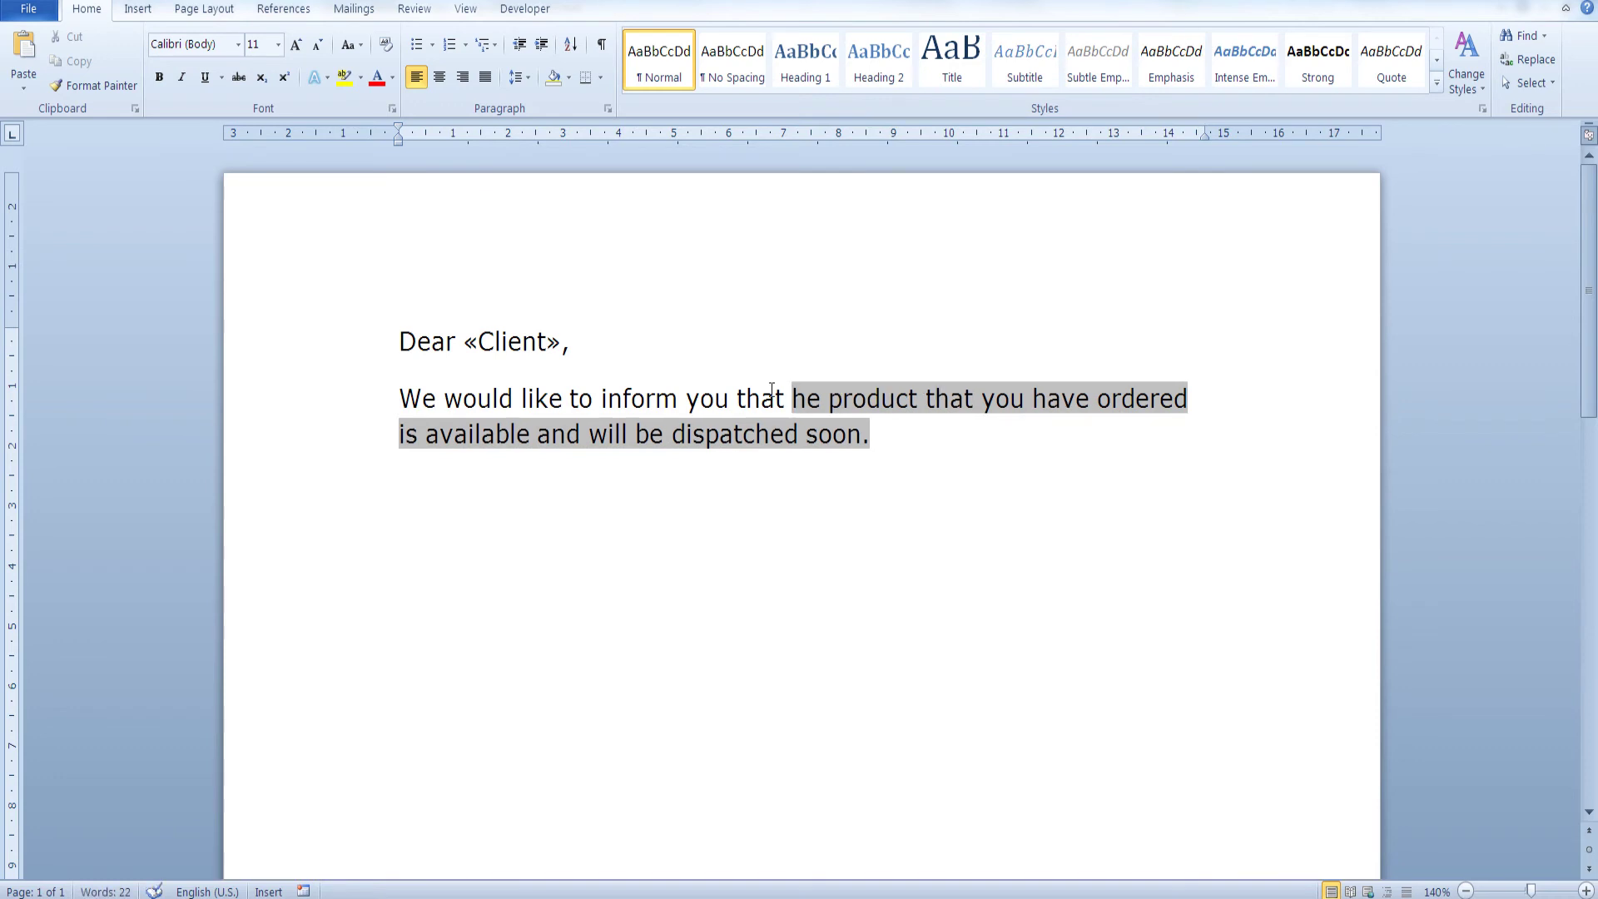
text(t)
click(907, 450)
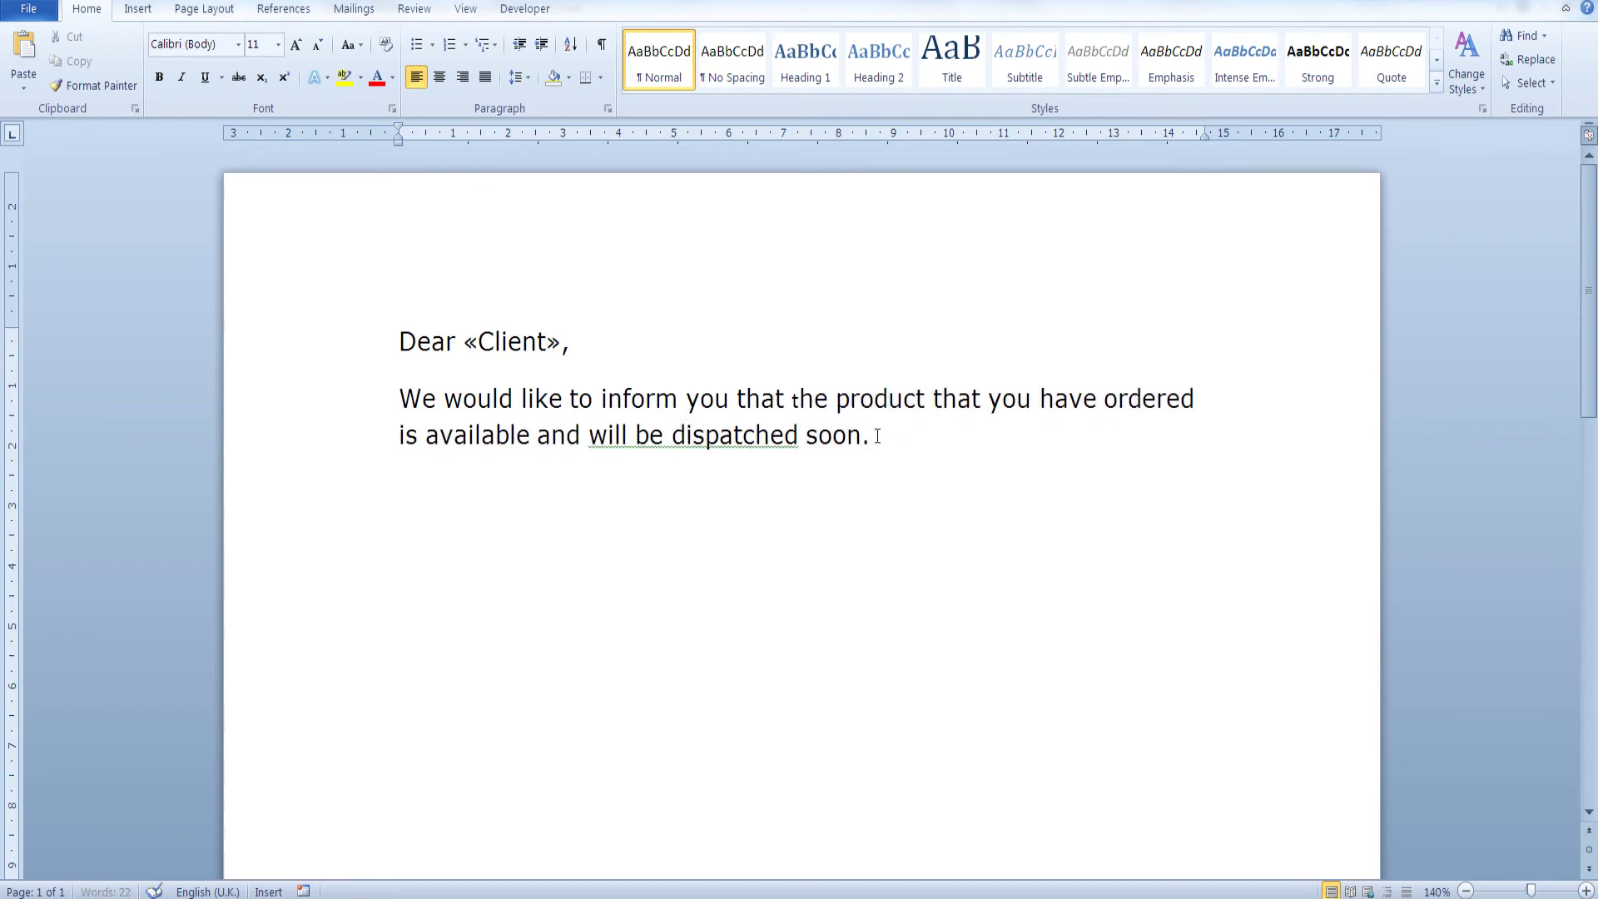
click(127, 92)
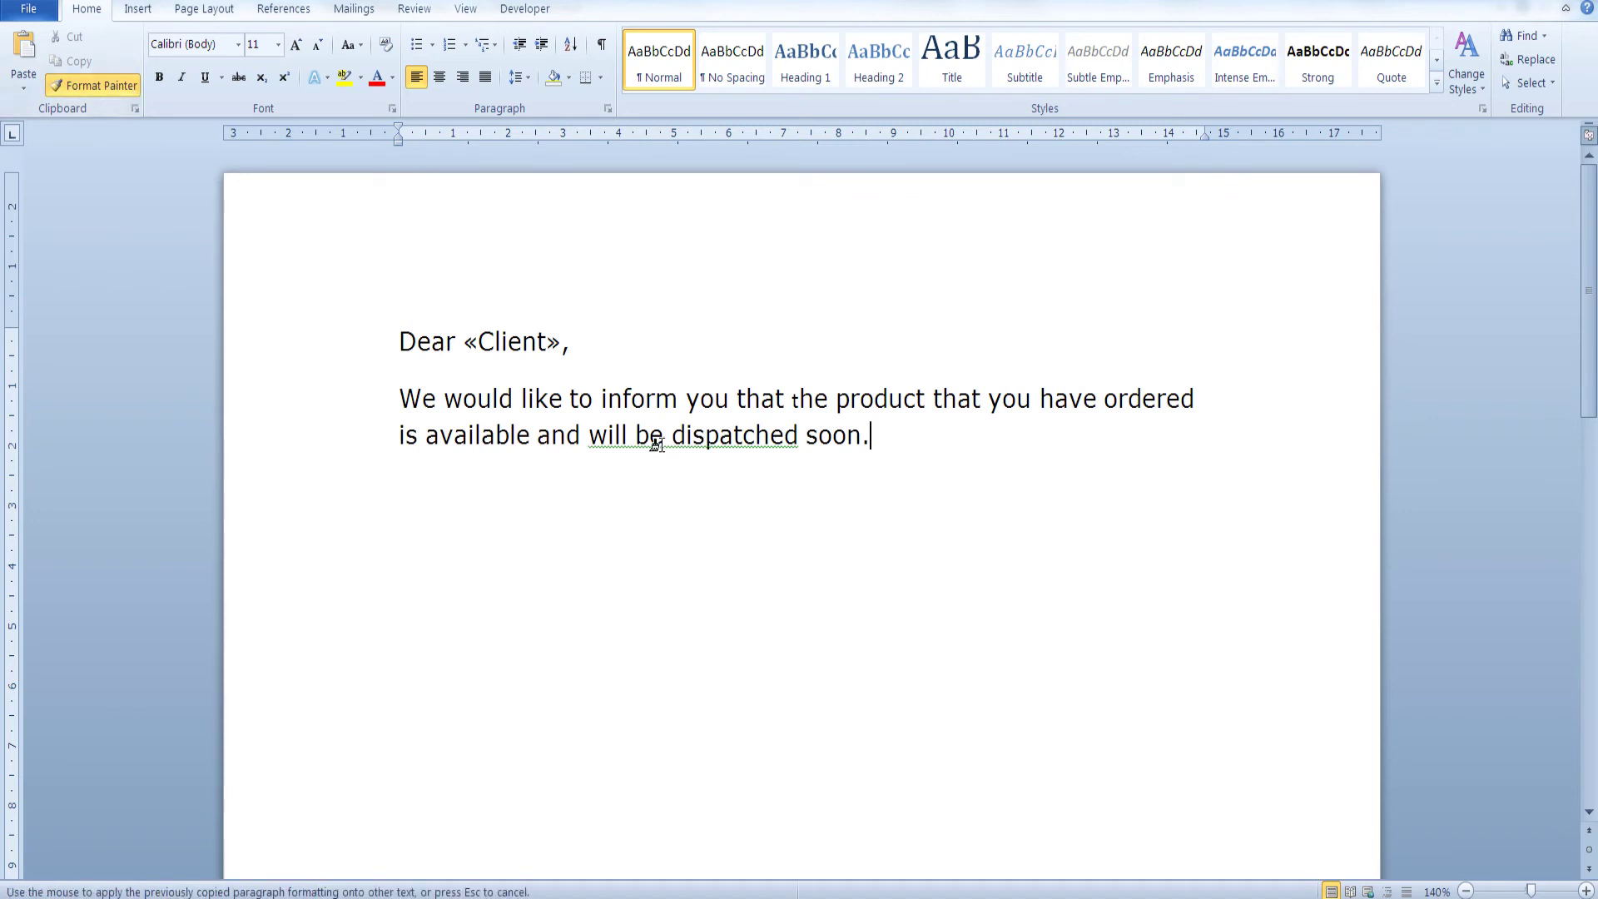
drag(785, 398, 870, 435)
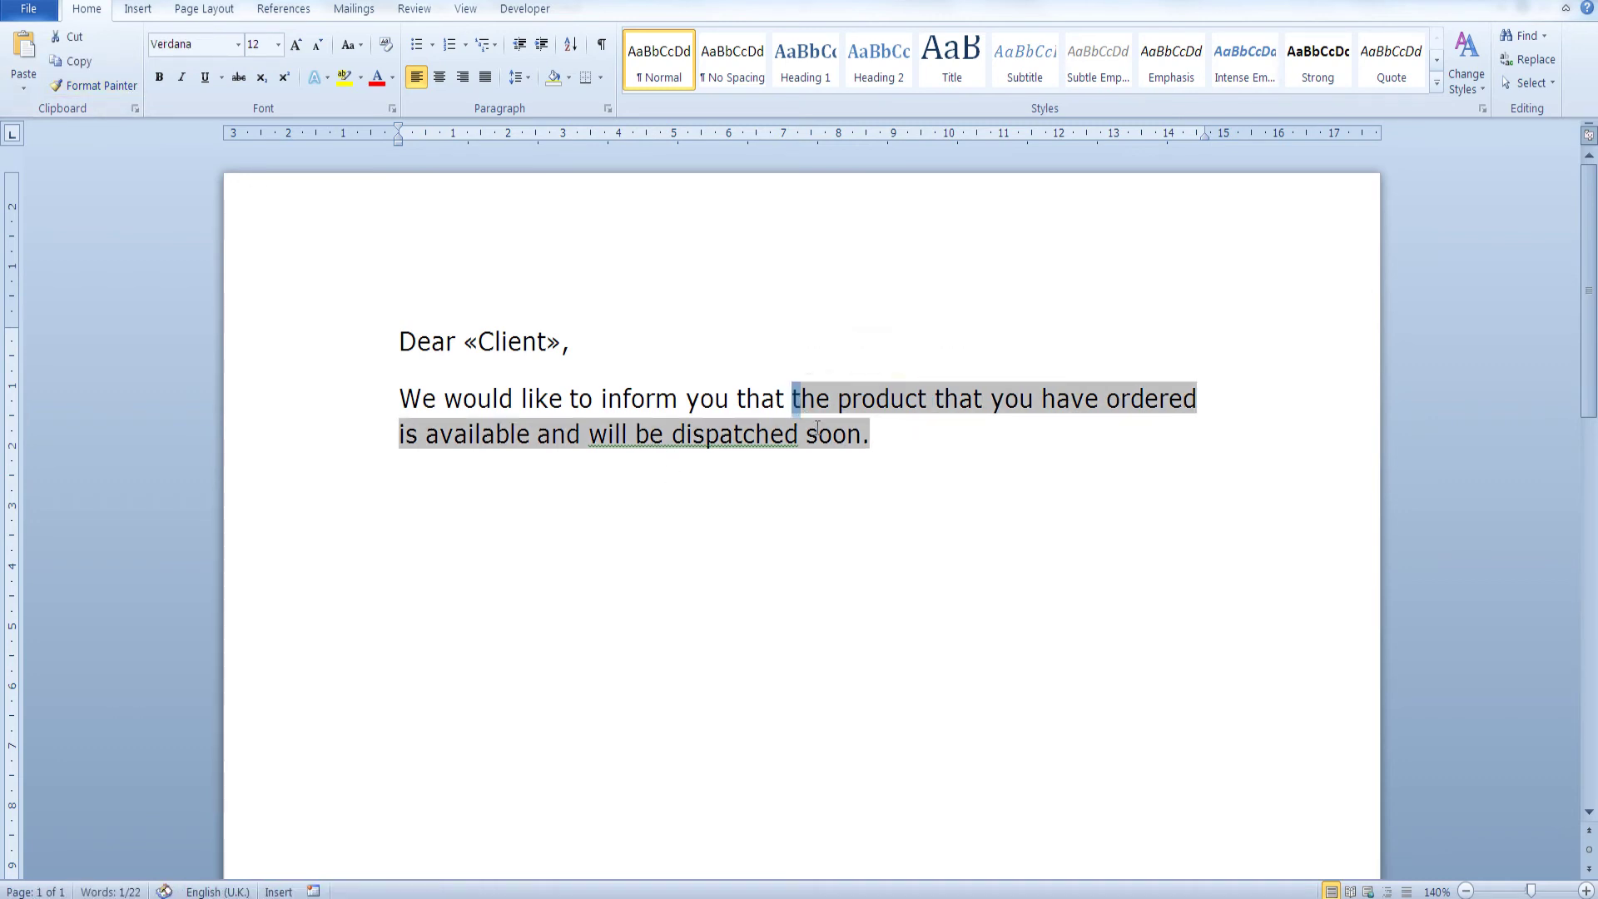
click(874, 432)
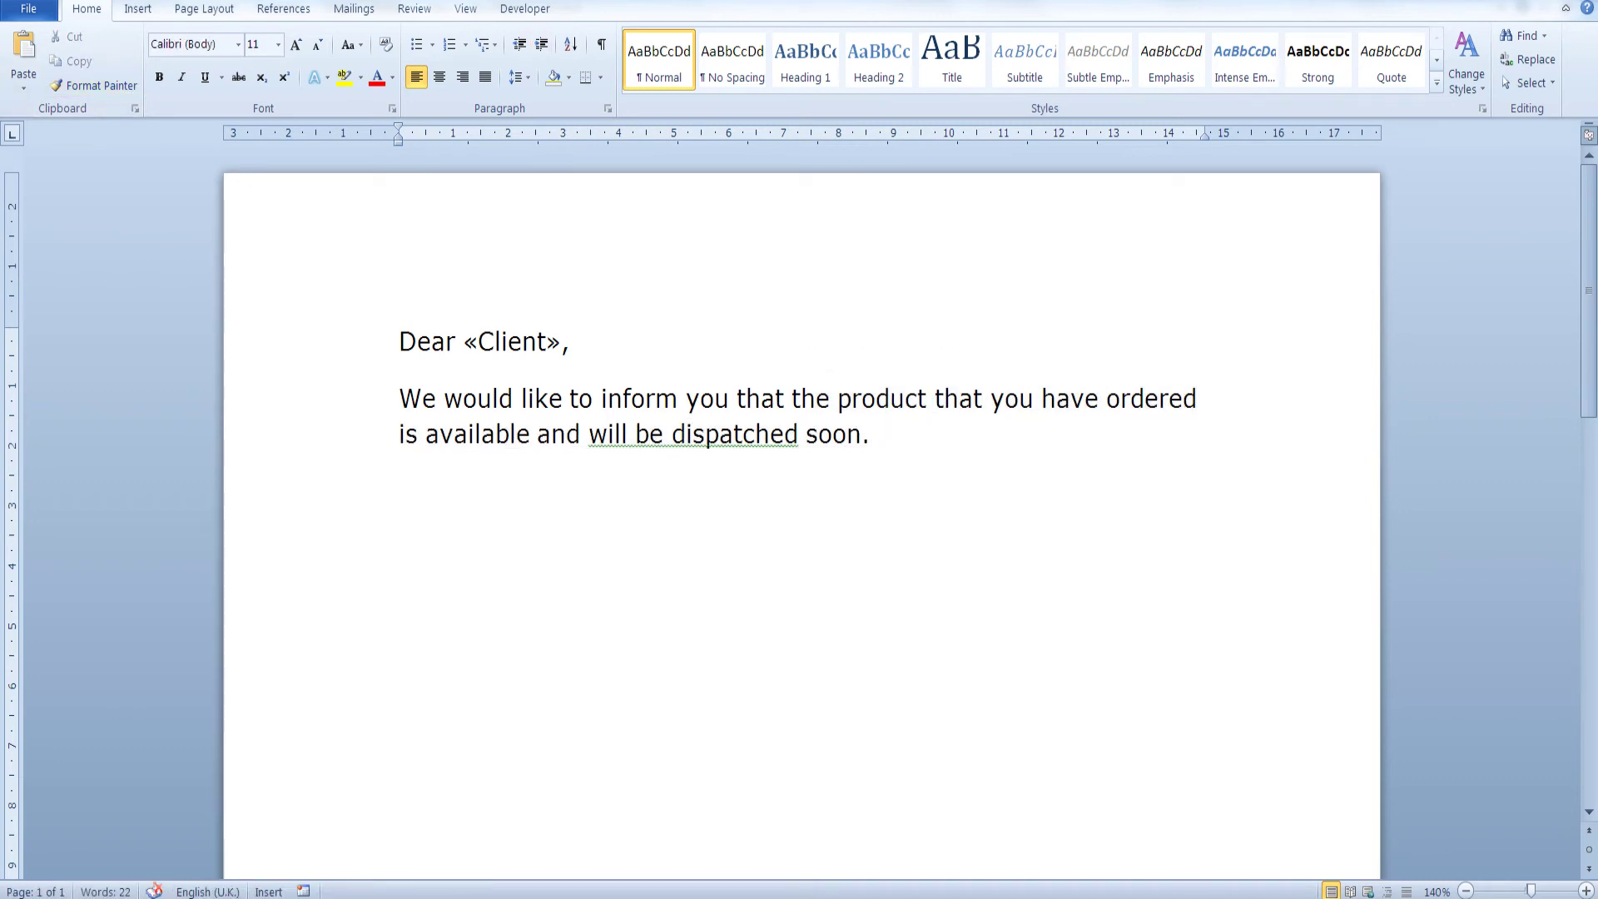
Preview the merge results and copy the opening words' formatting onto the whole rule text with Format Painter
click(343, 11)
click(638, 51)
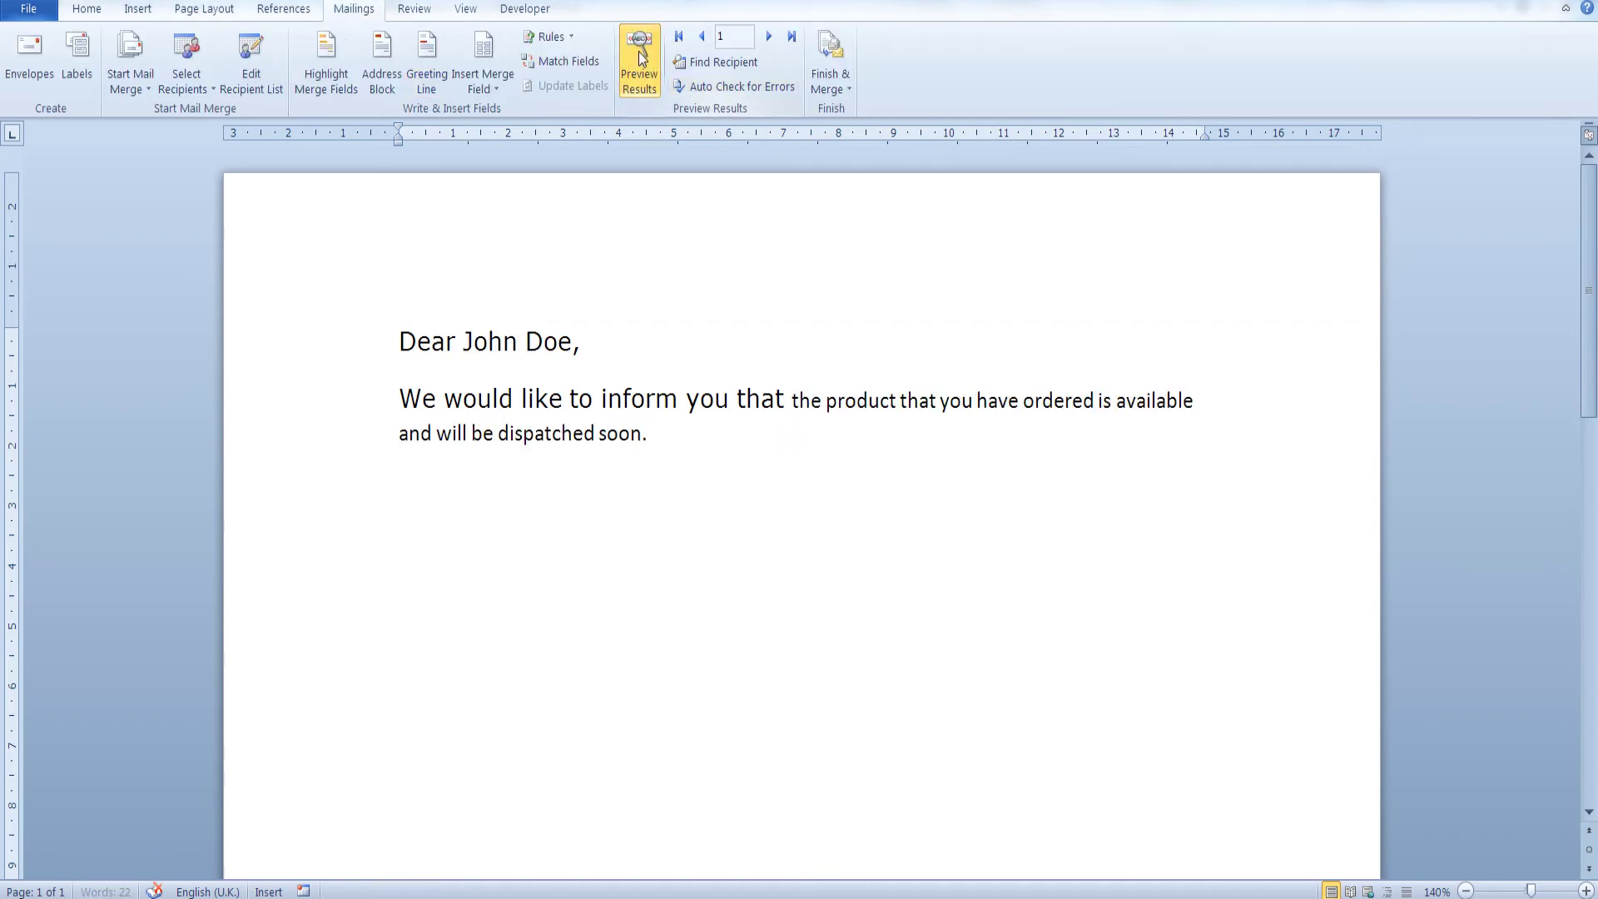
drag(710, 462, 356, 360)
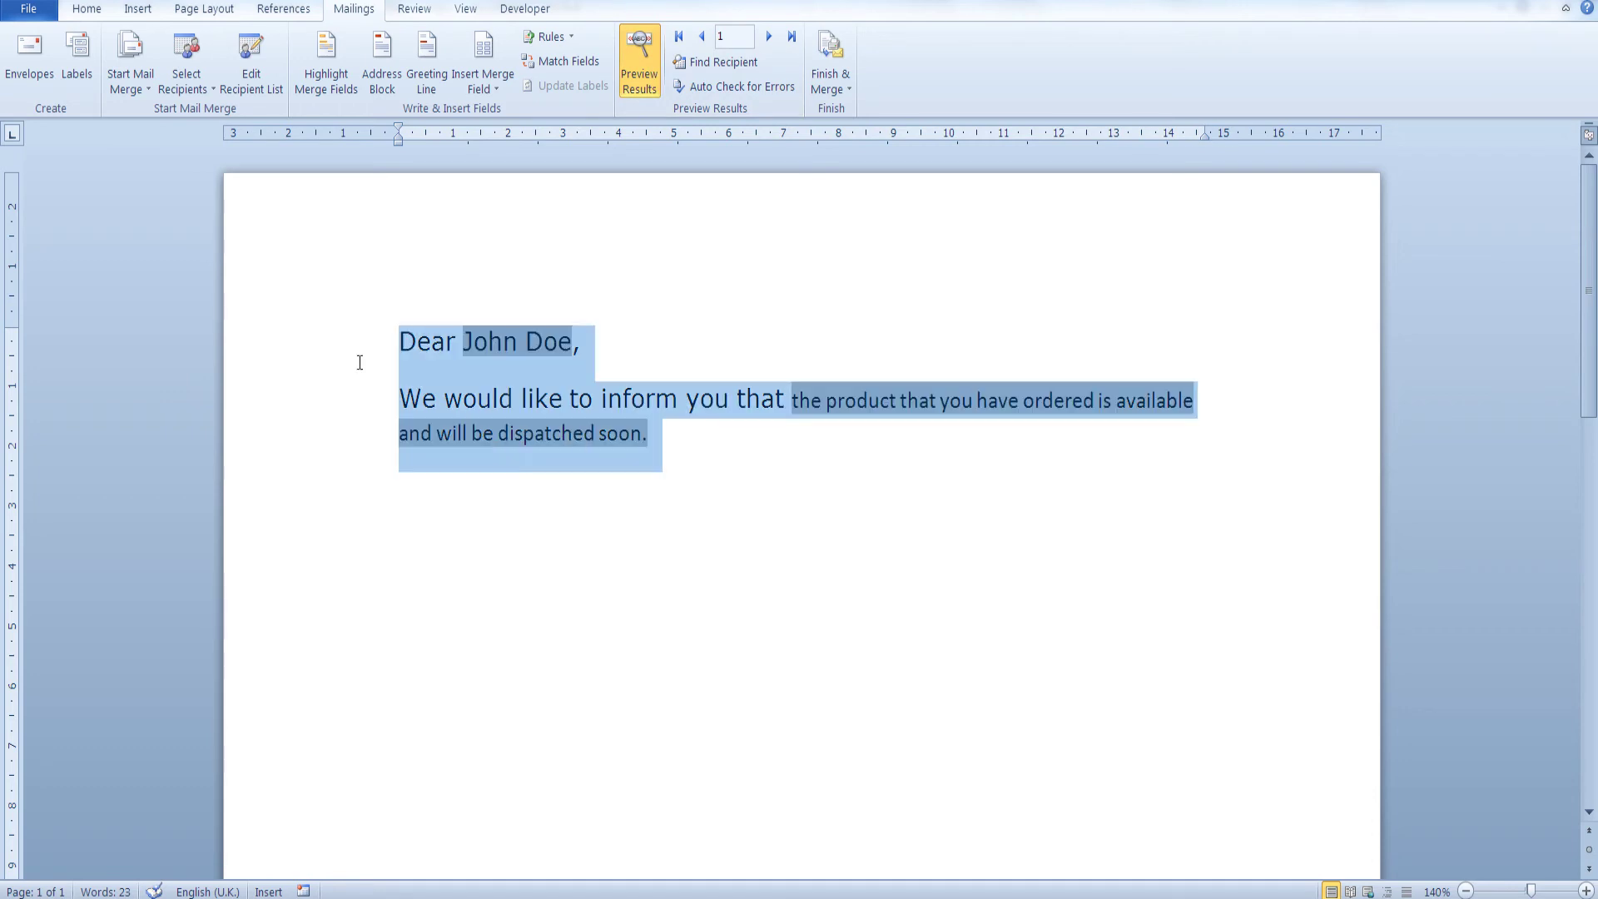
click(87, 10)
key(Right)
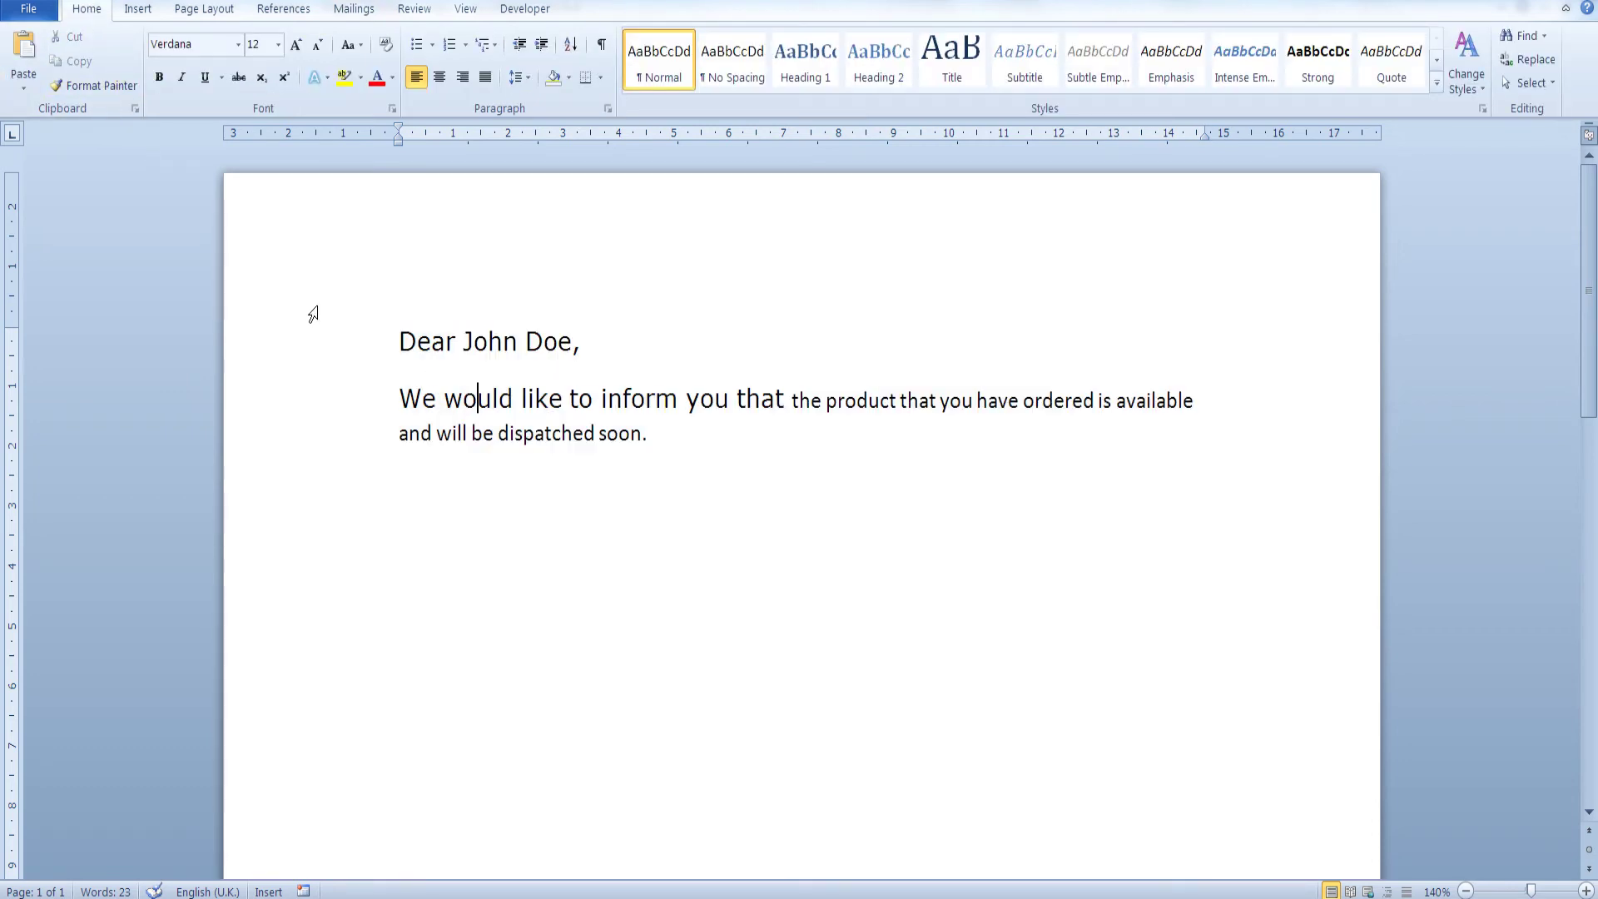
click(102, 86)
drag(679, 441, 782, 396)
click(942, 441)
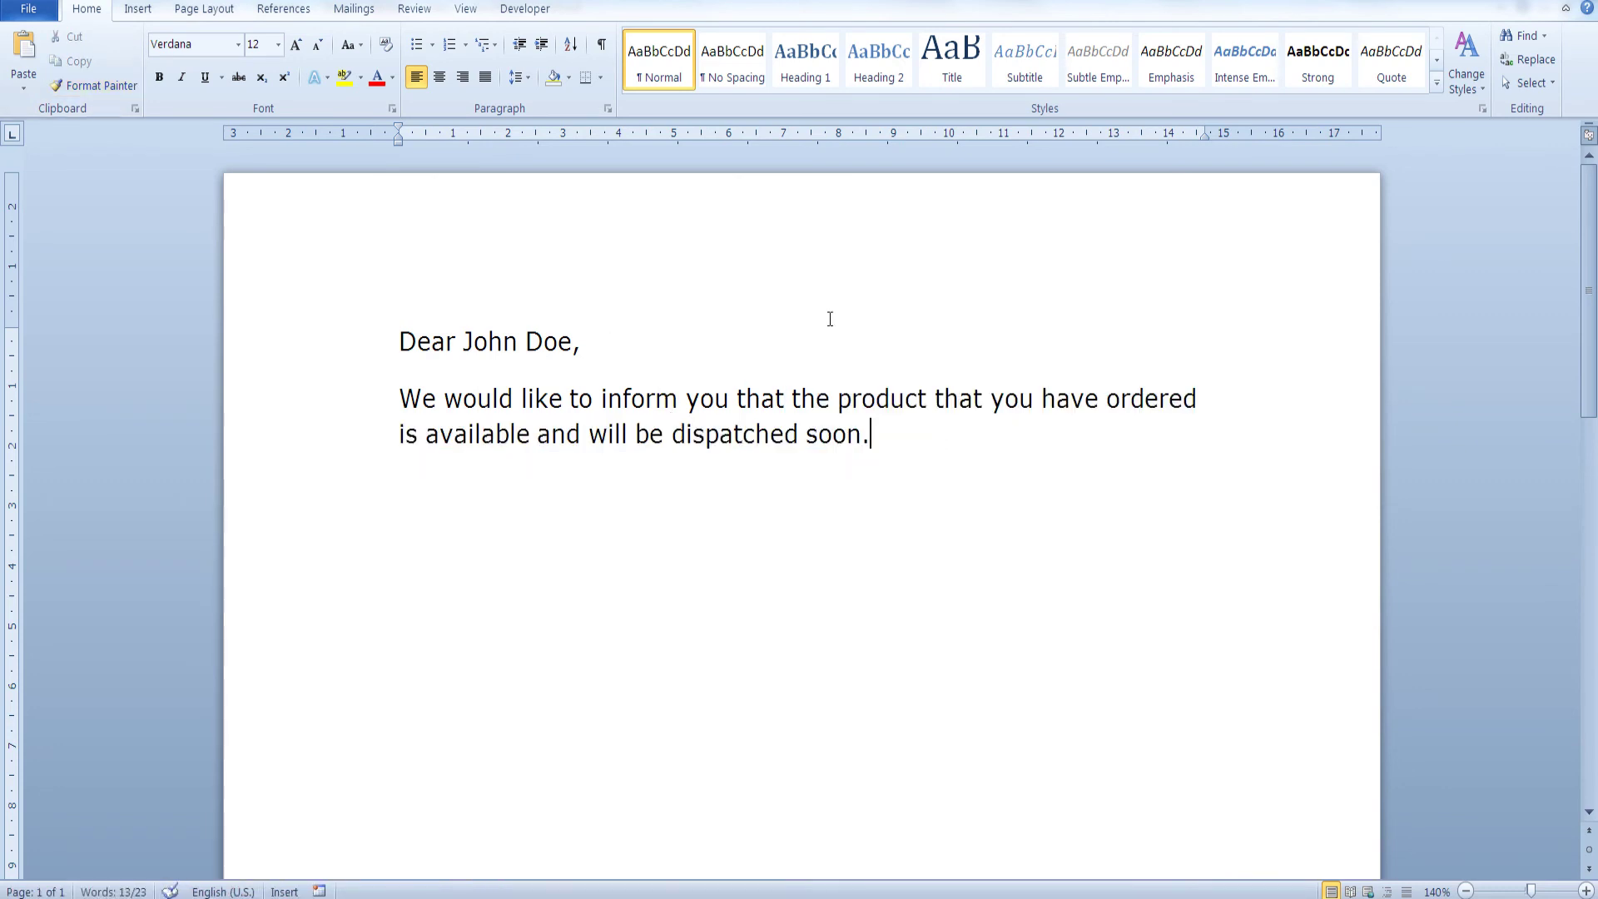
Step through the previewed letters to record 6, checking the availability wording for each client
click(373, 10)
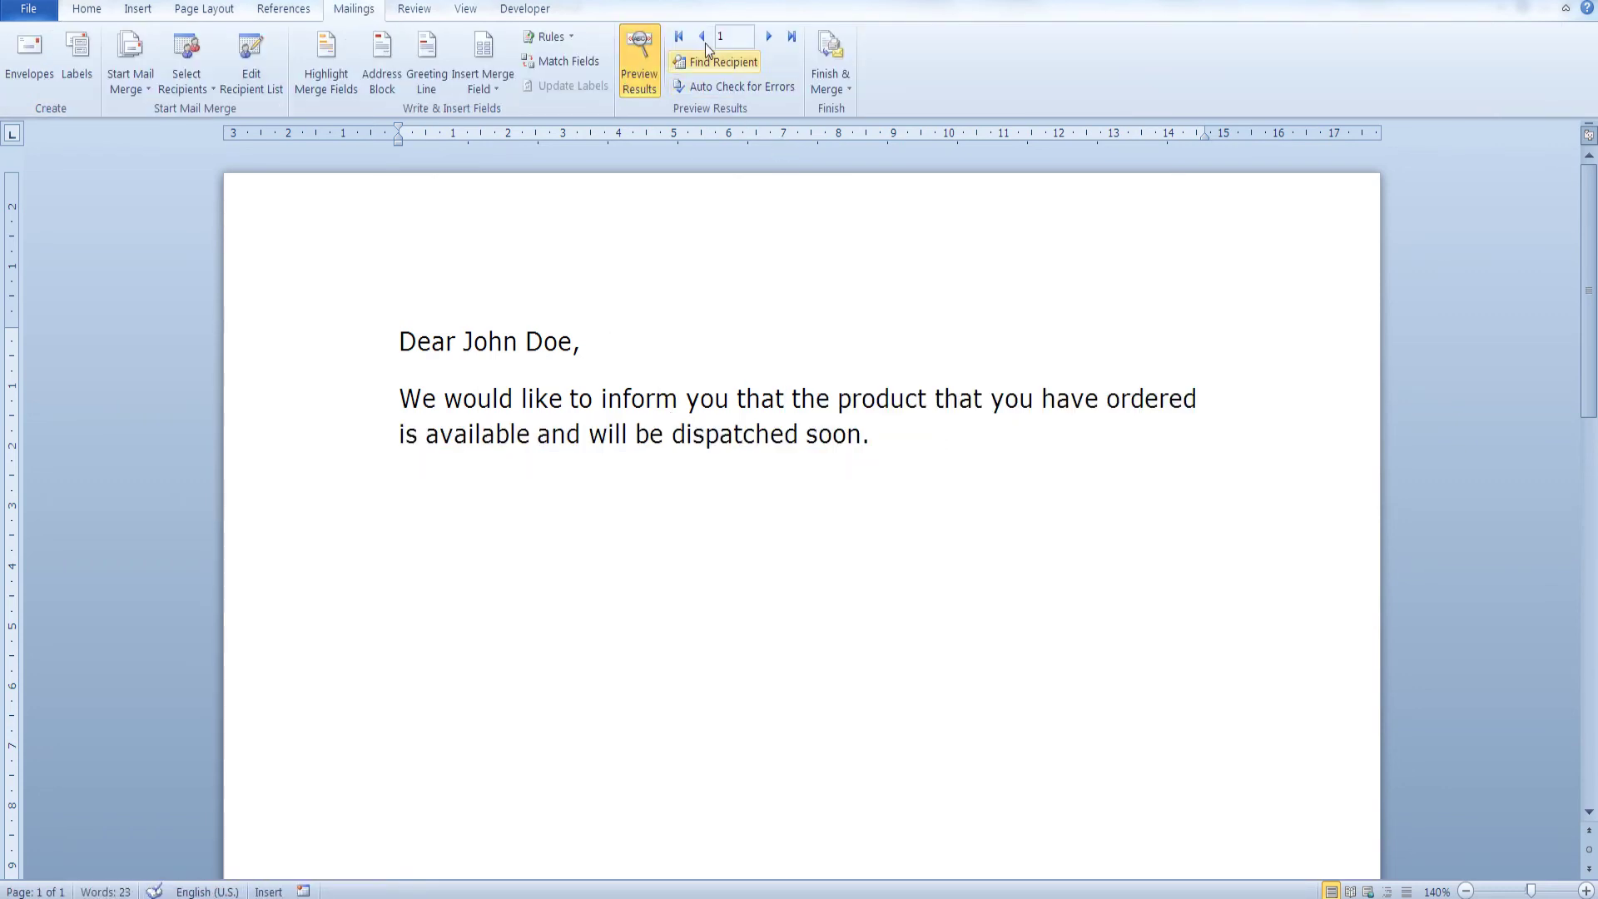
click(763, 44)
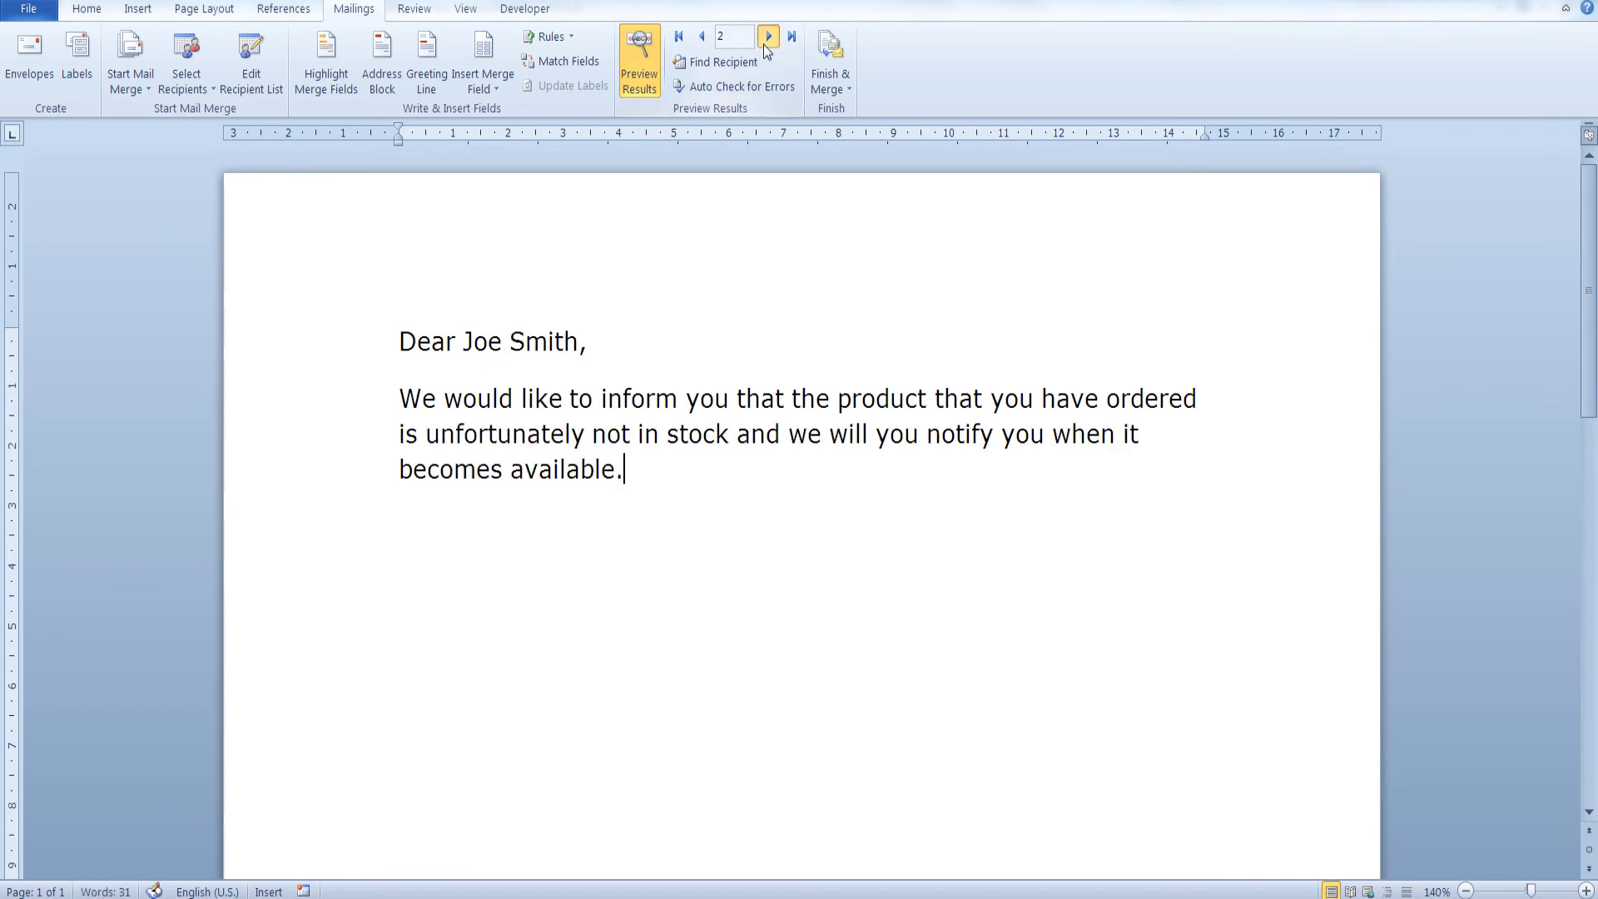
click(768, 36)
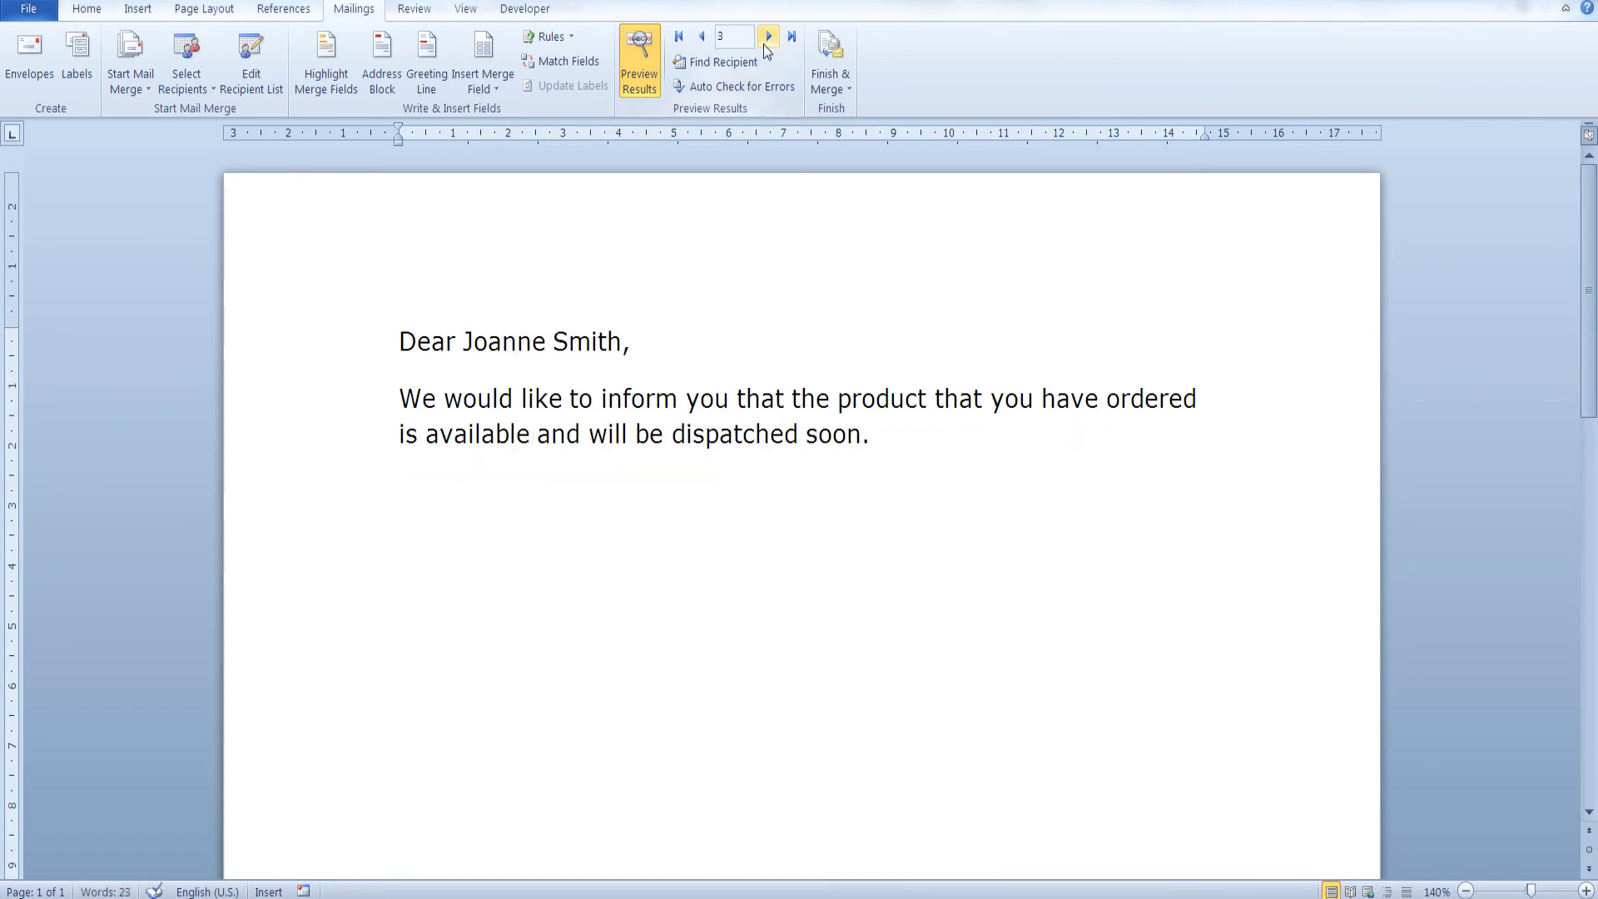
click(765, 42)
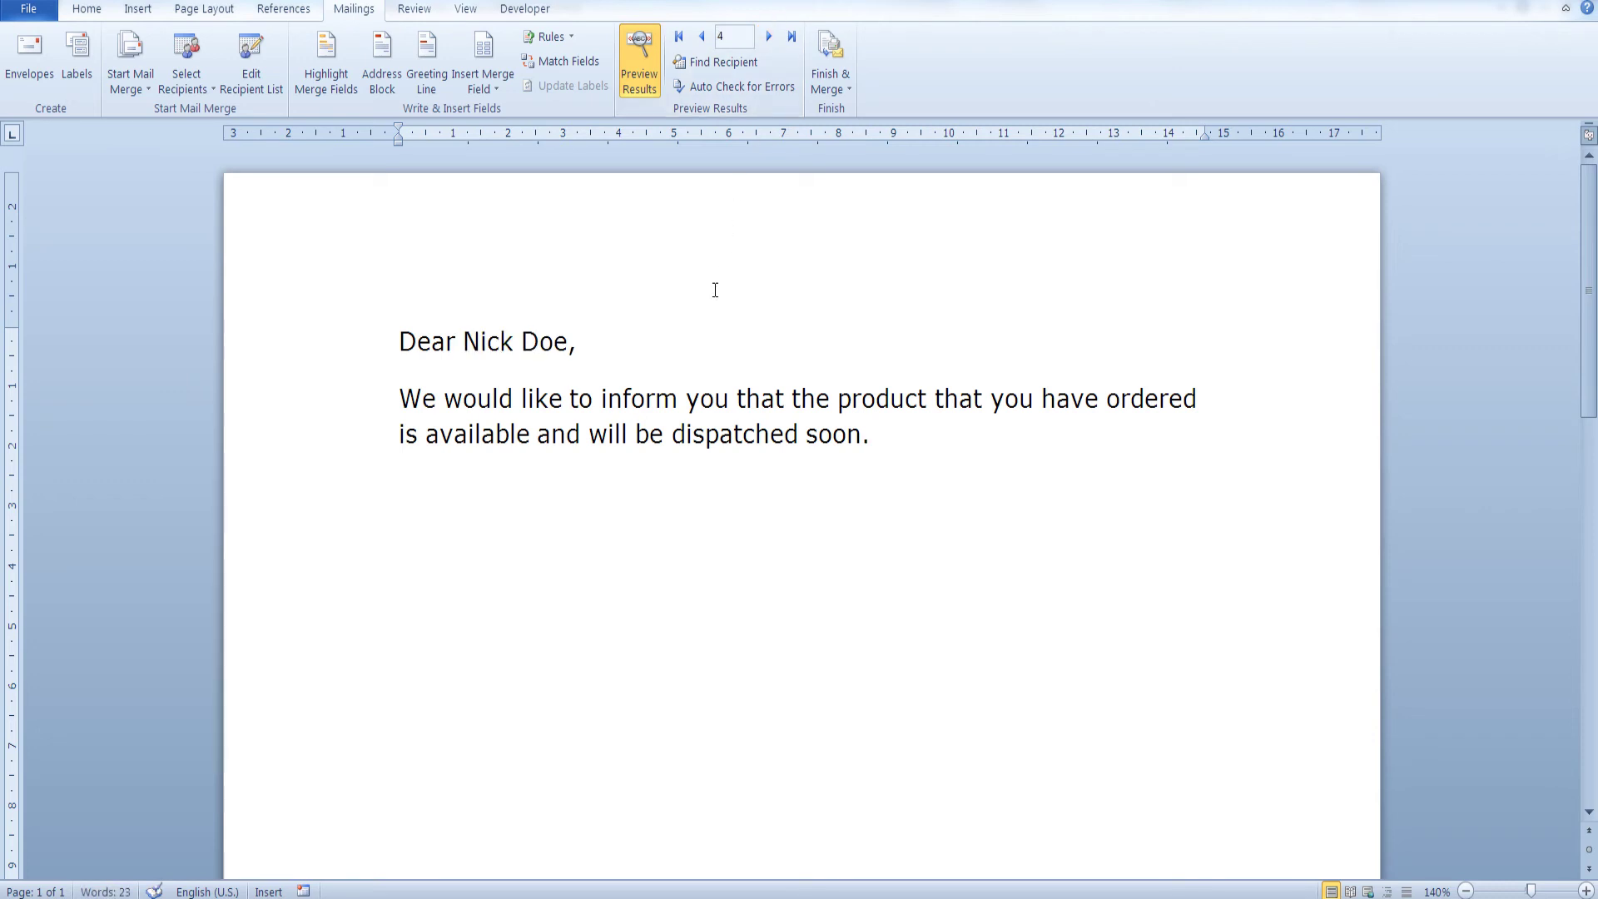
click(771, 37)
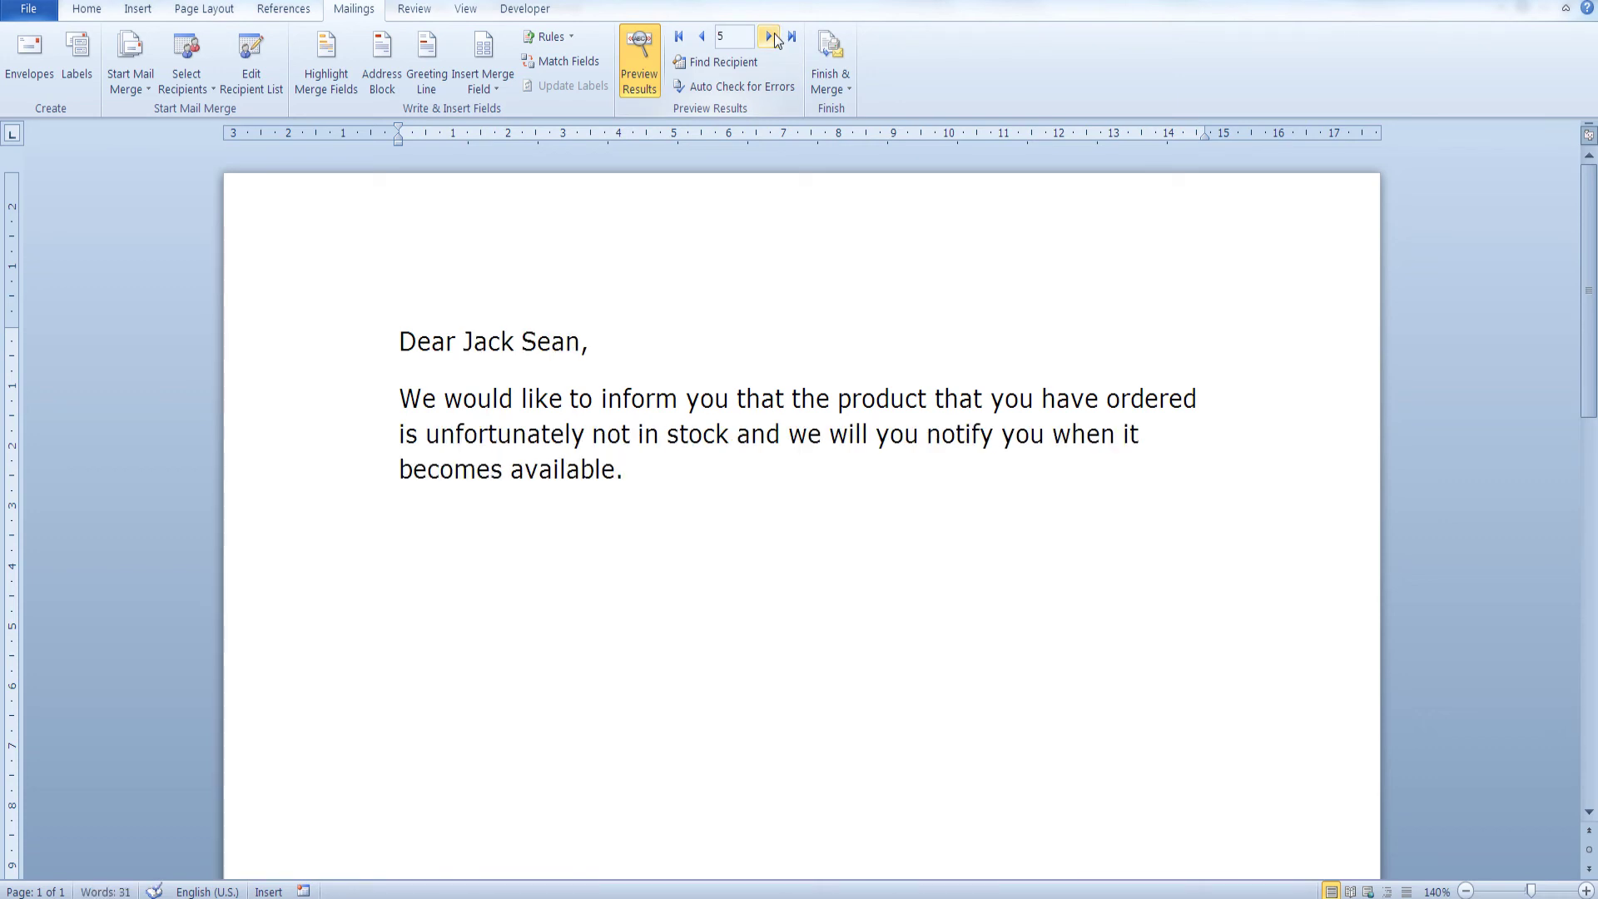
click(771, 37)
Finish the merge by generating editable individual letters for all records
click(824, 61)
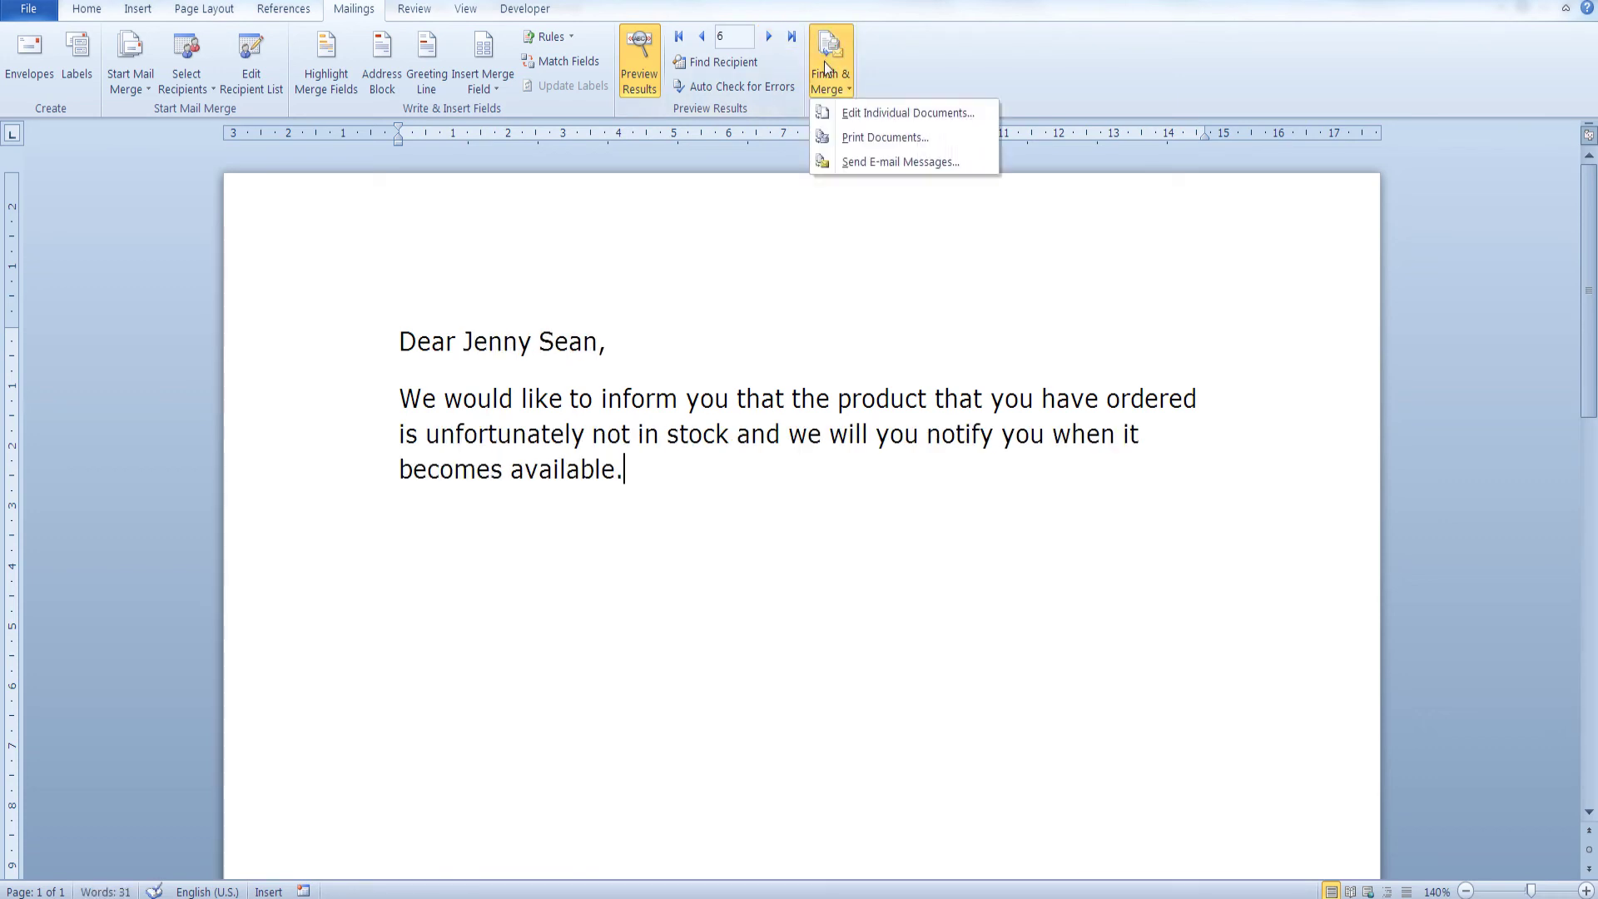
click(857, 112)
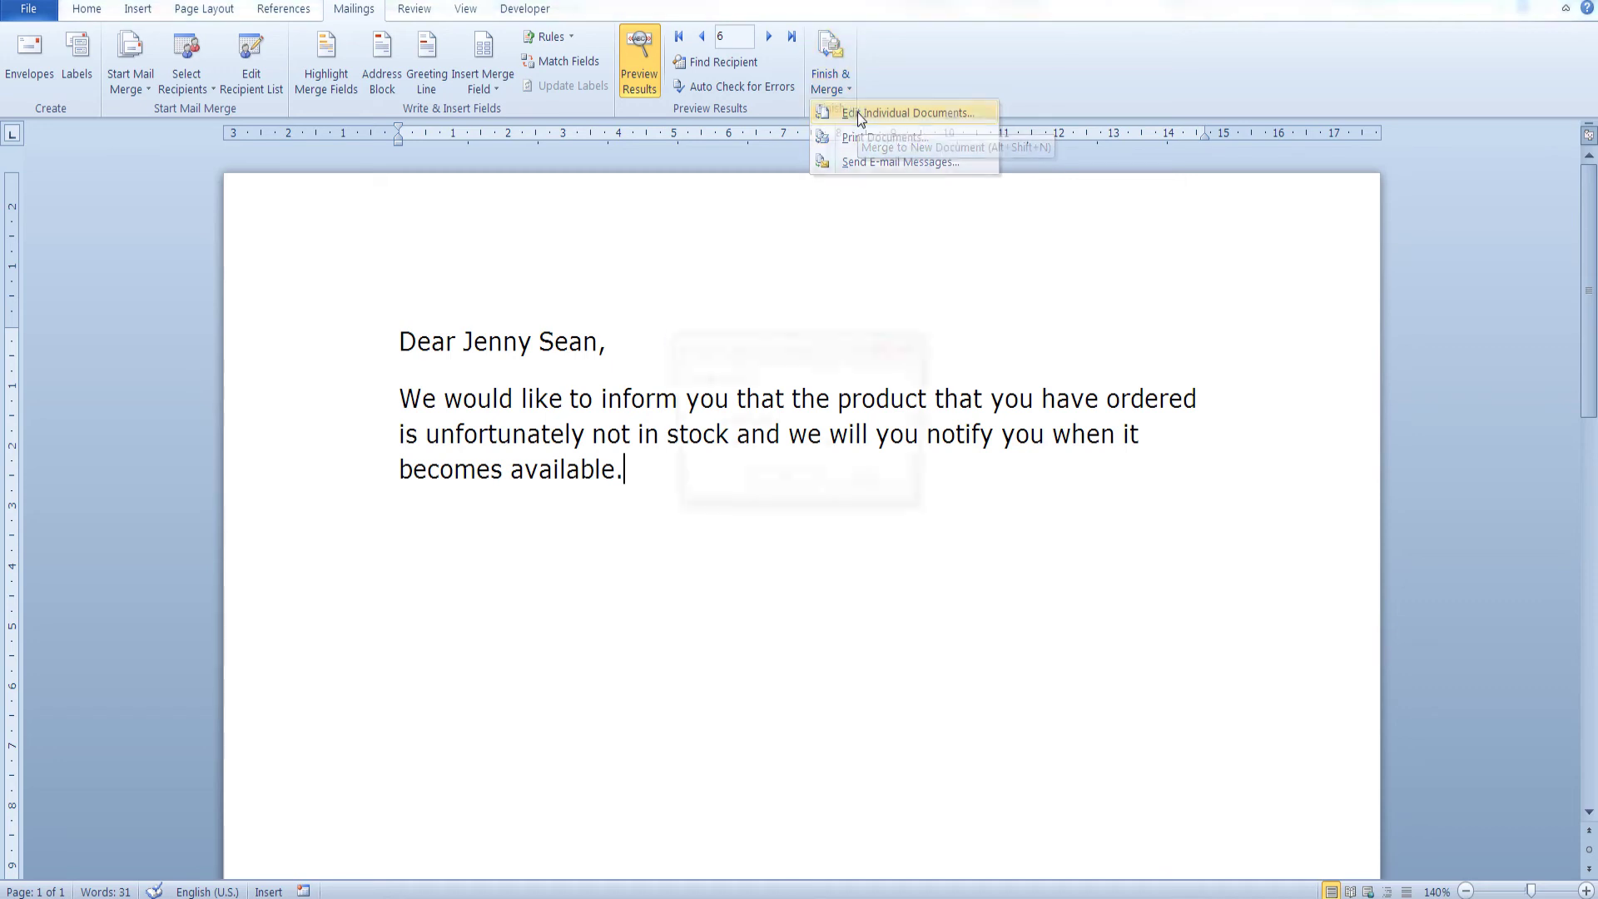
click(779, 487)
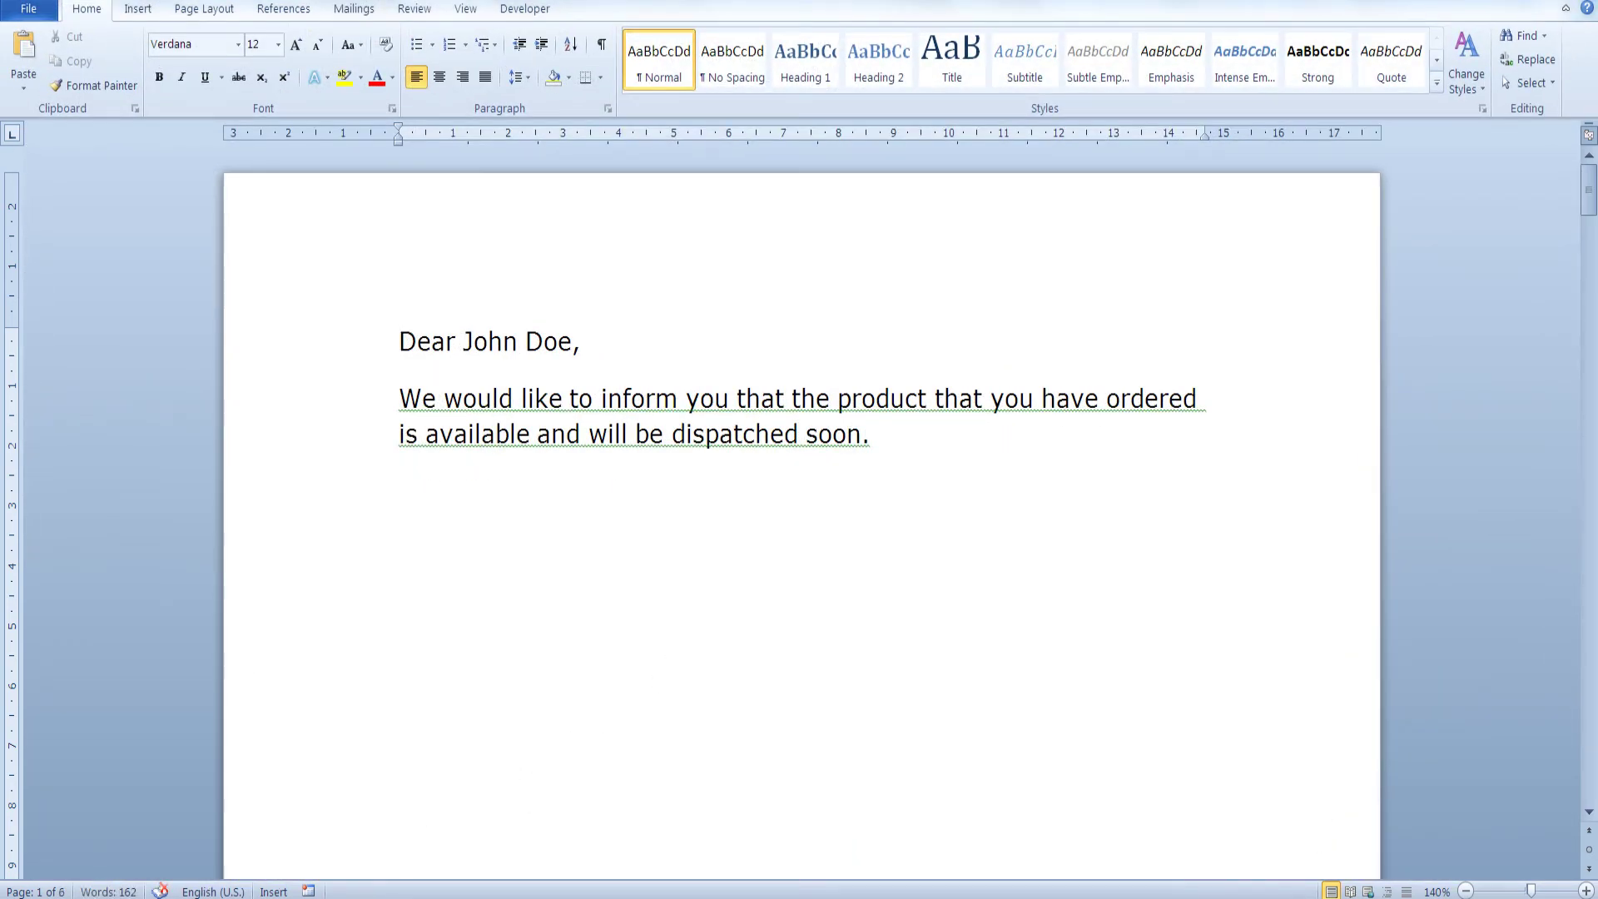
Return to Document1 and delete the greeting and the availability sentence from the letter
mouse_move(1151, 898)
click(947, 811)
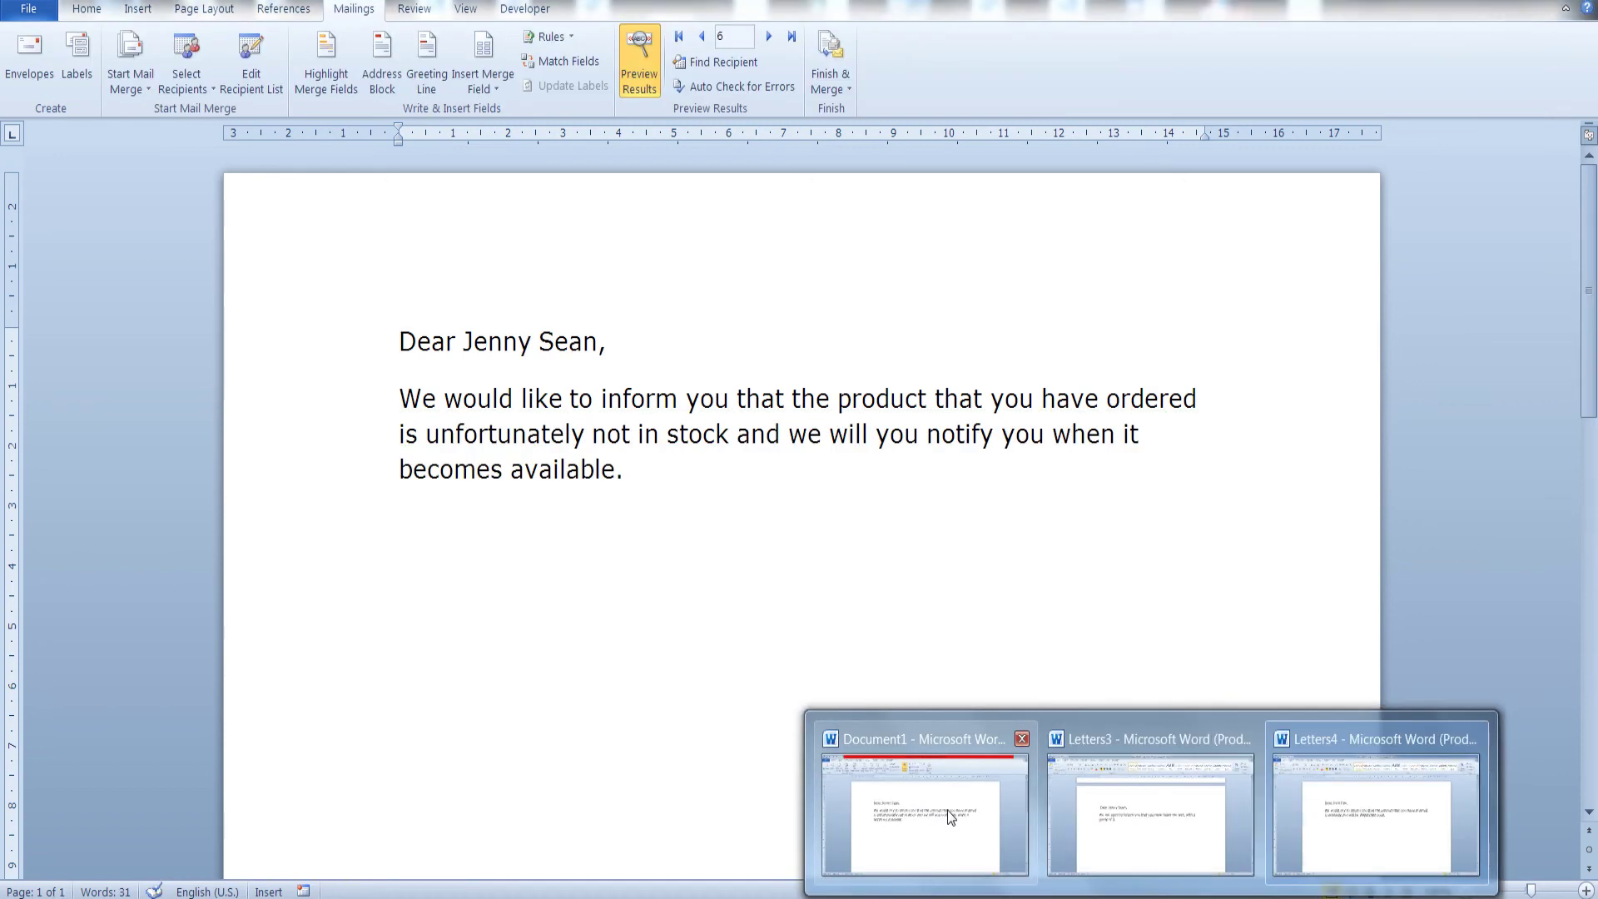
drag(717, 469, 402, 340)
key(Delete)
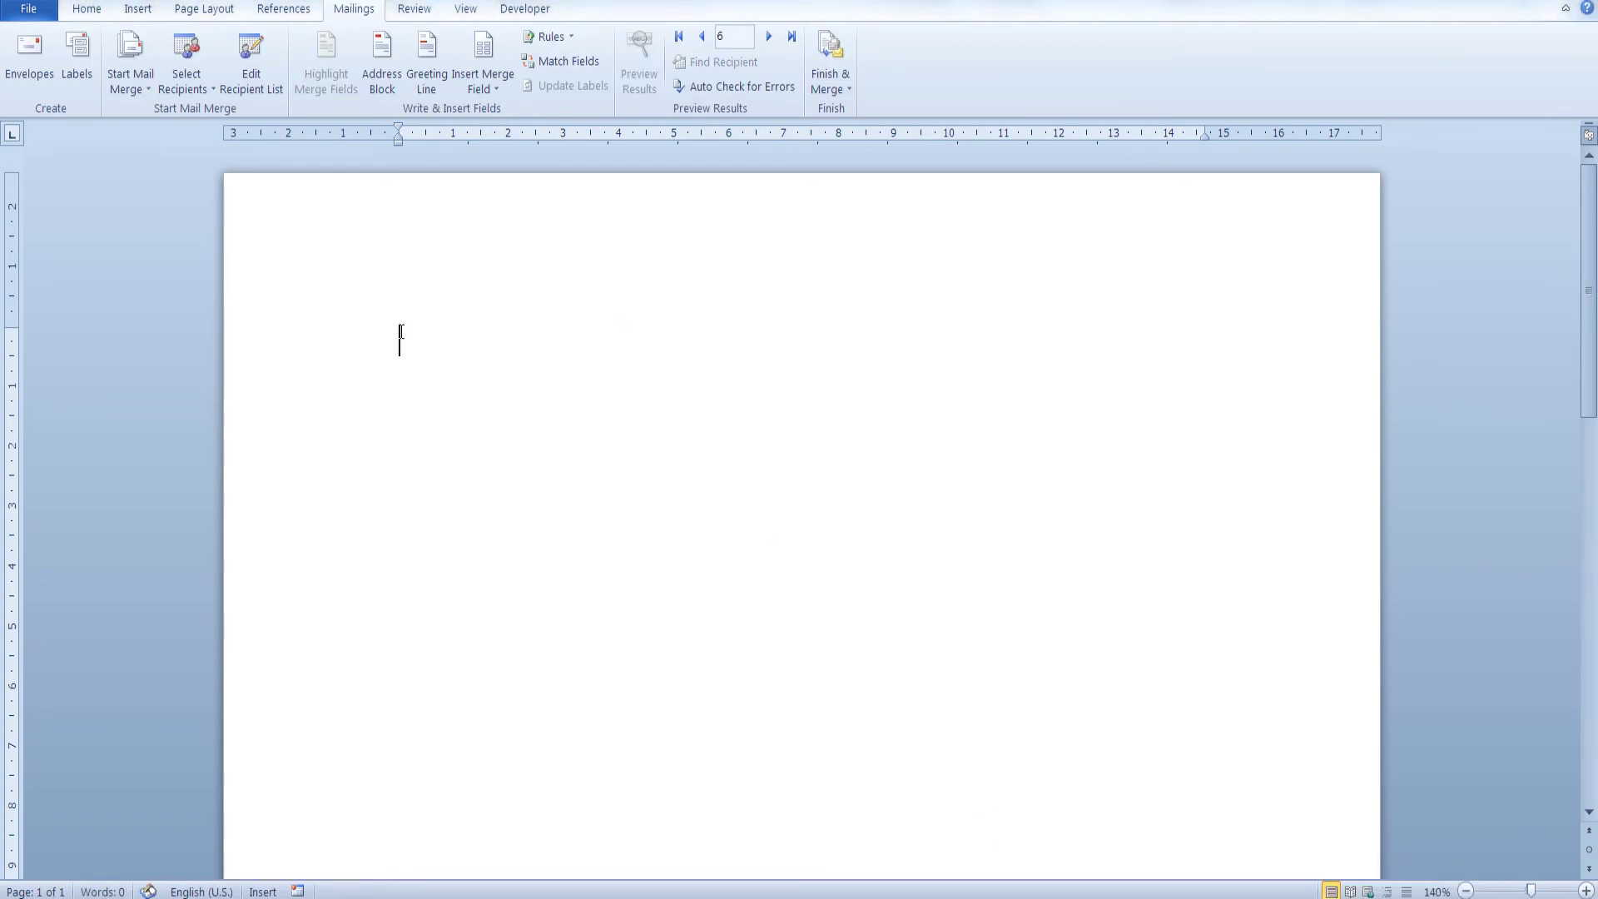
Reset the letter to a normal Word document and attach Sheet1$ of orders.xlsx as the recipient list
click(144, 60)
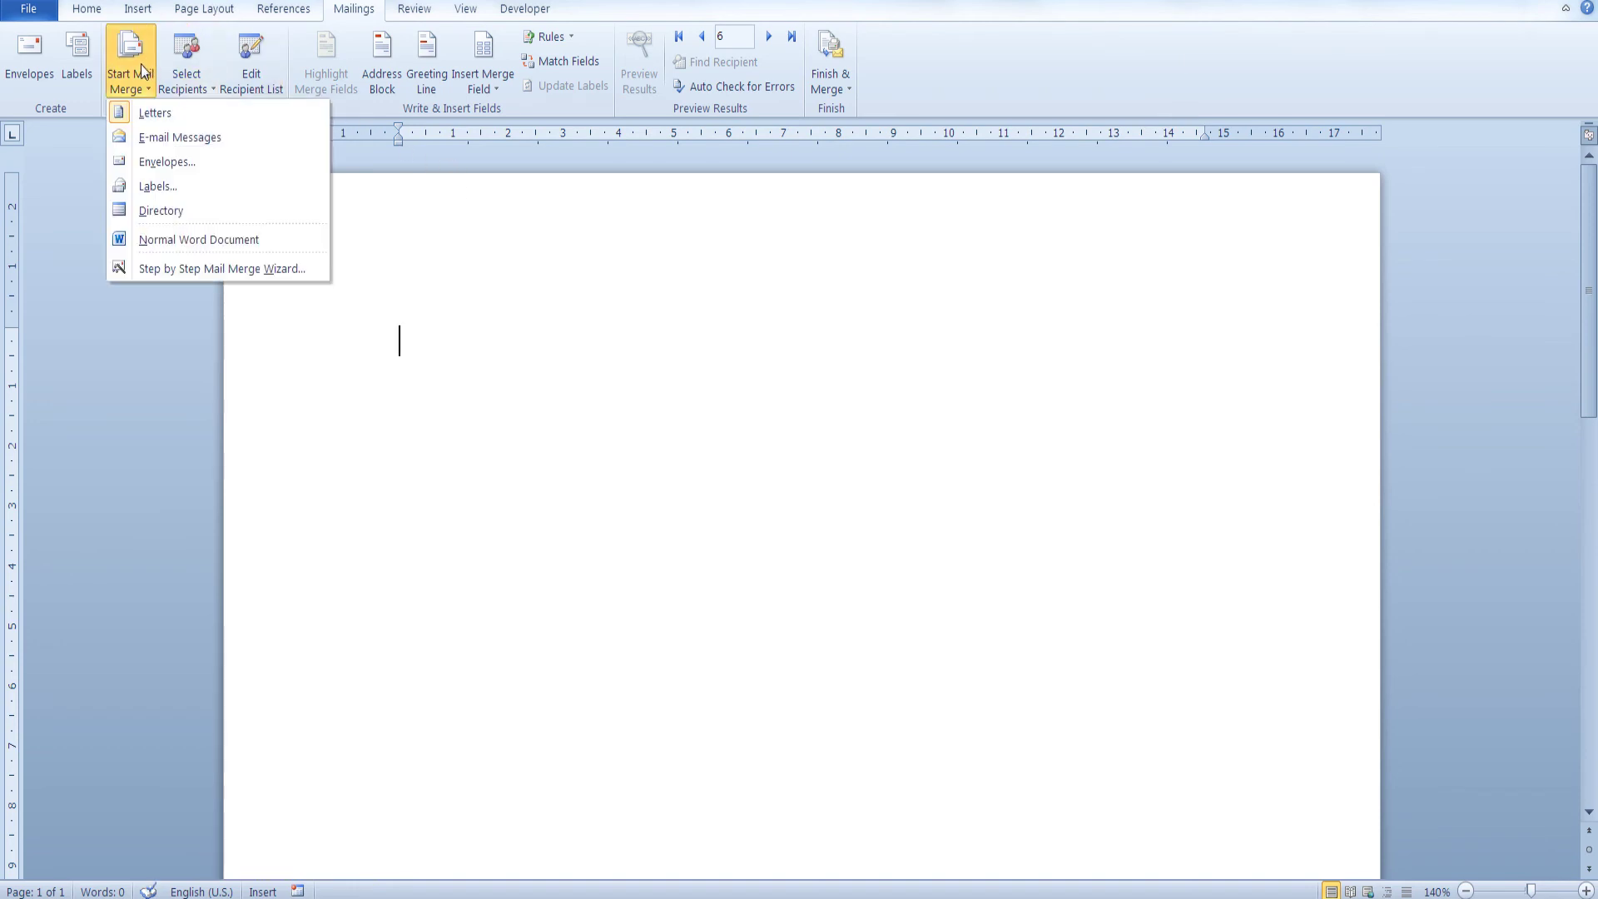
click(197, 241)
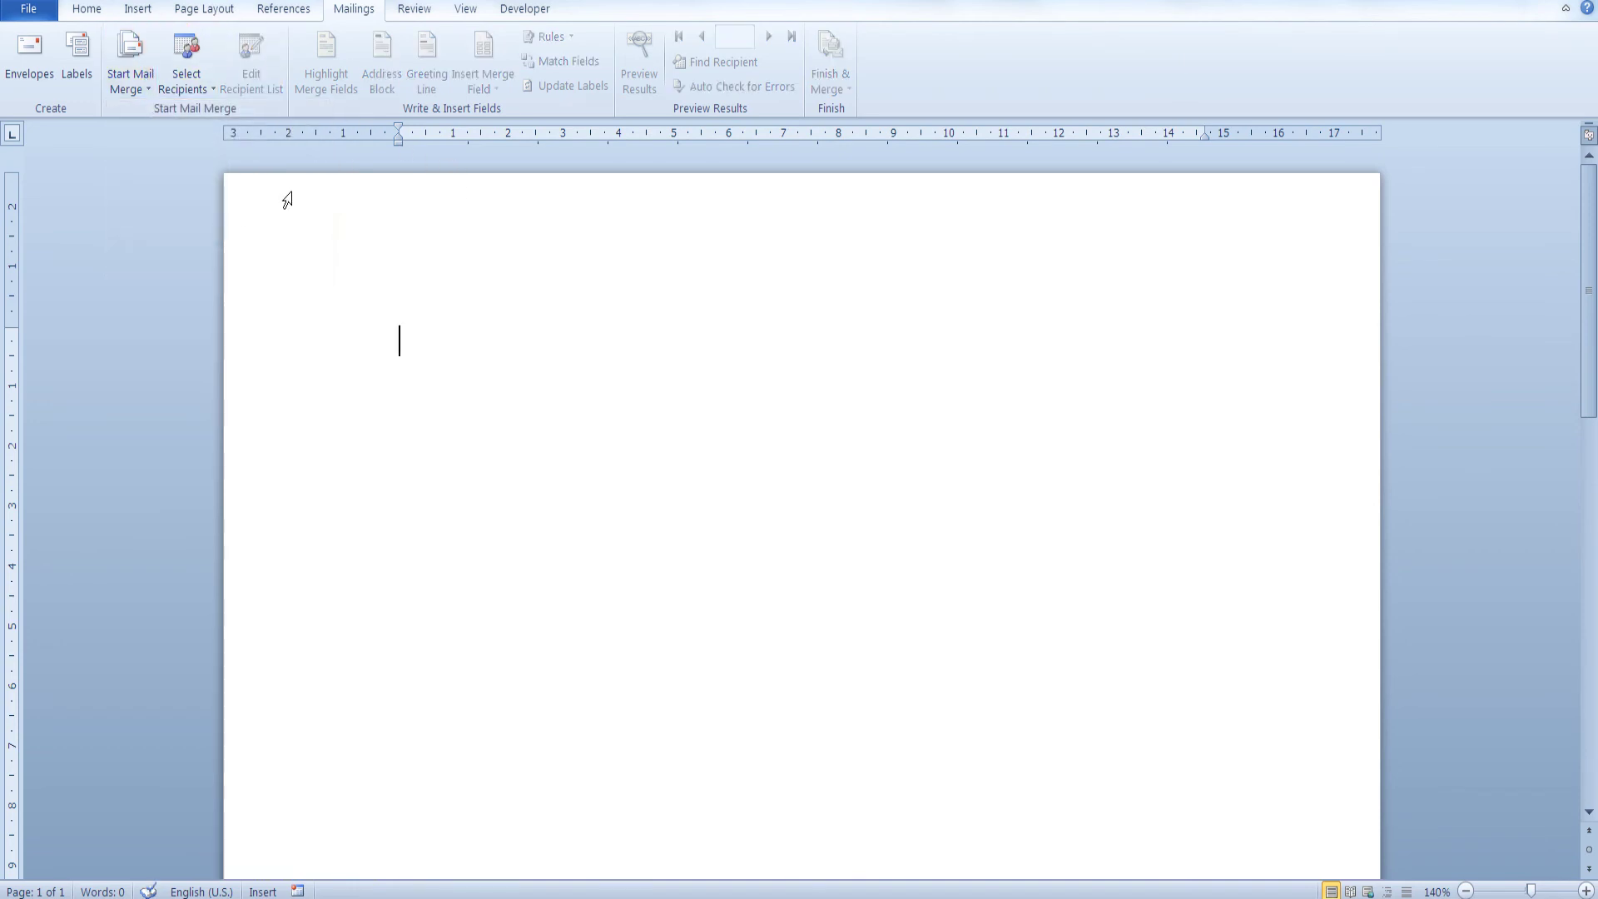
click(202, 73)
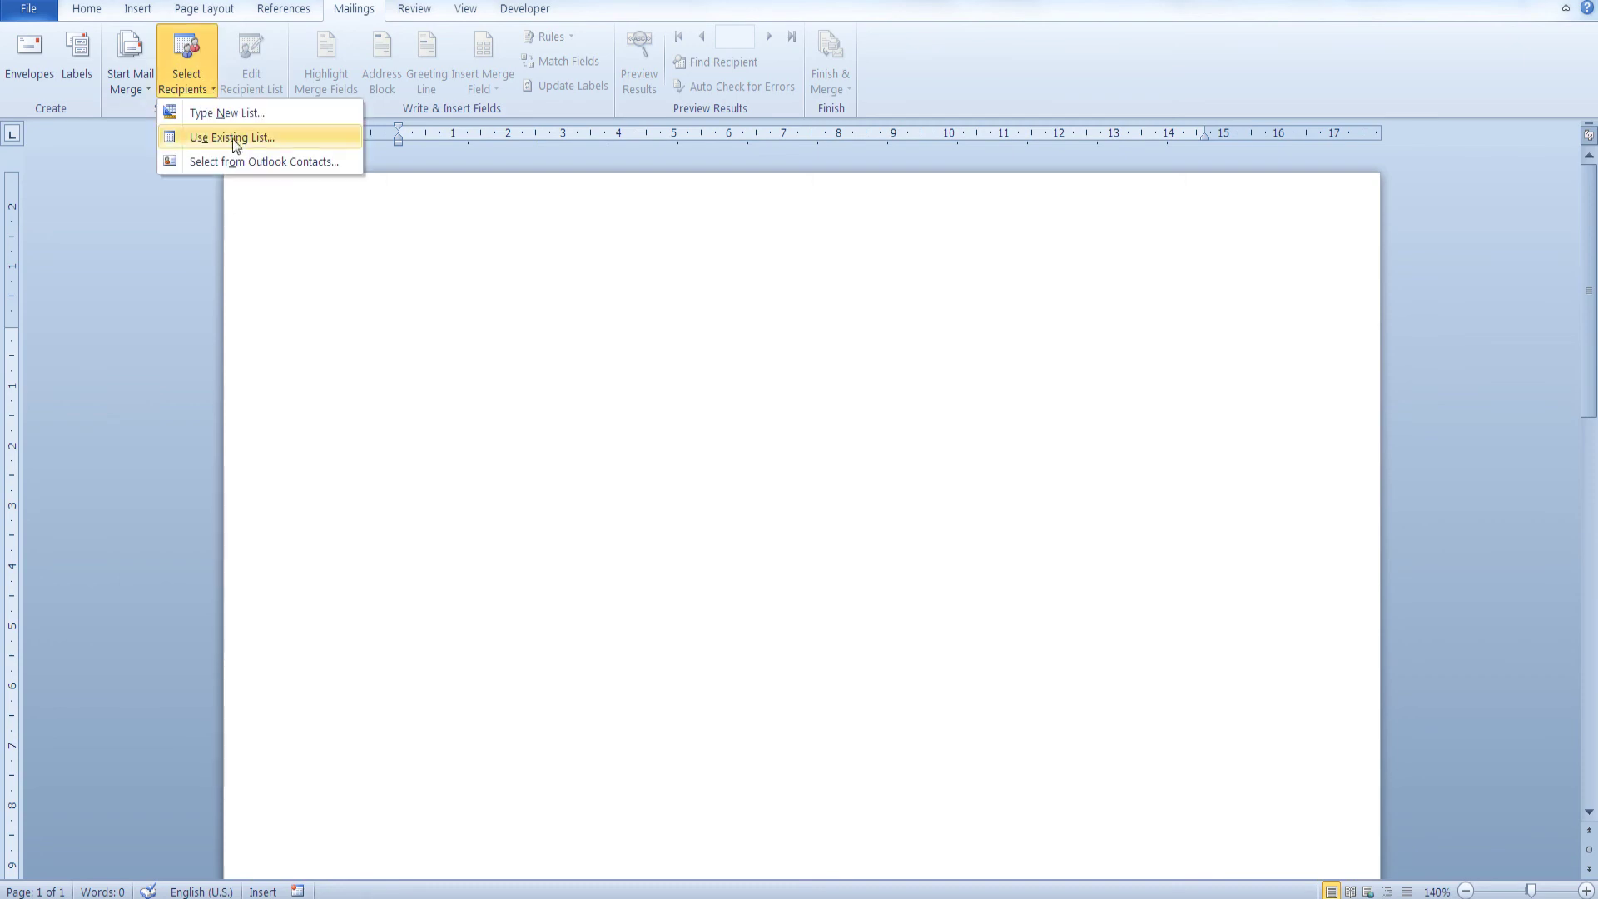
click(228, 136)
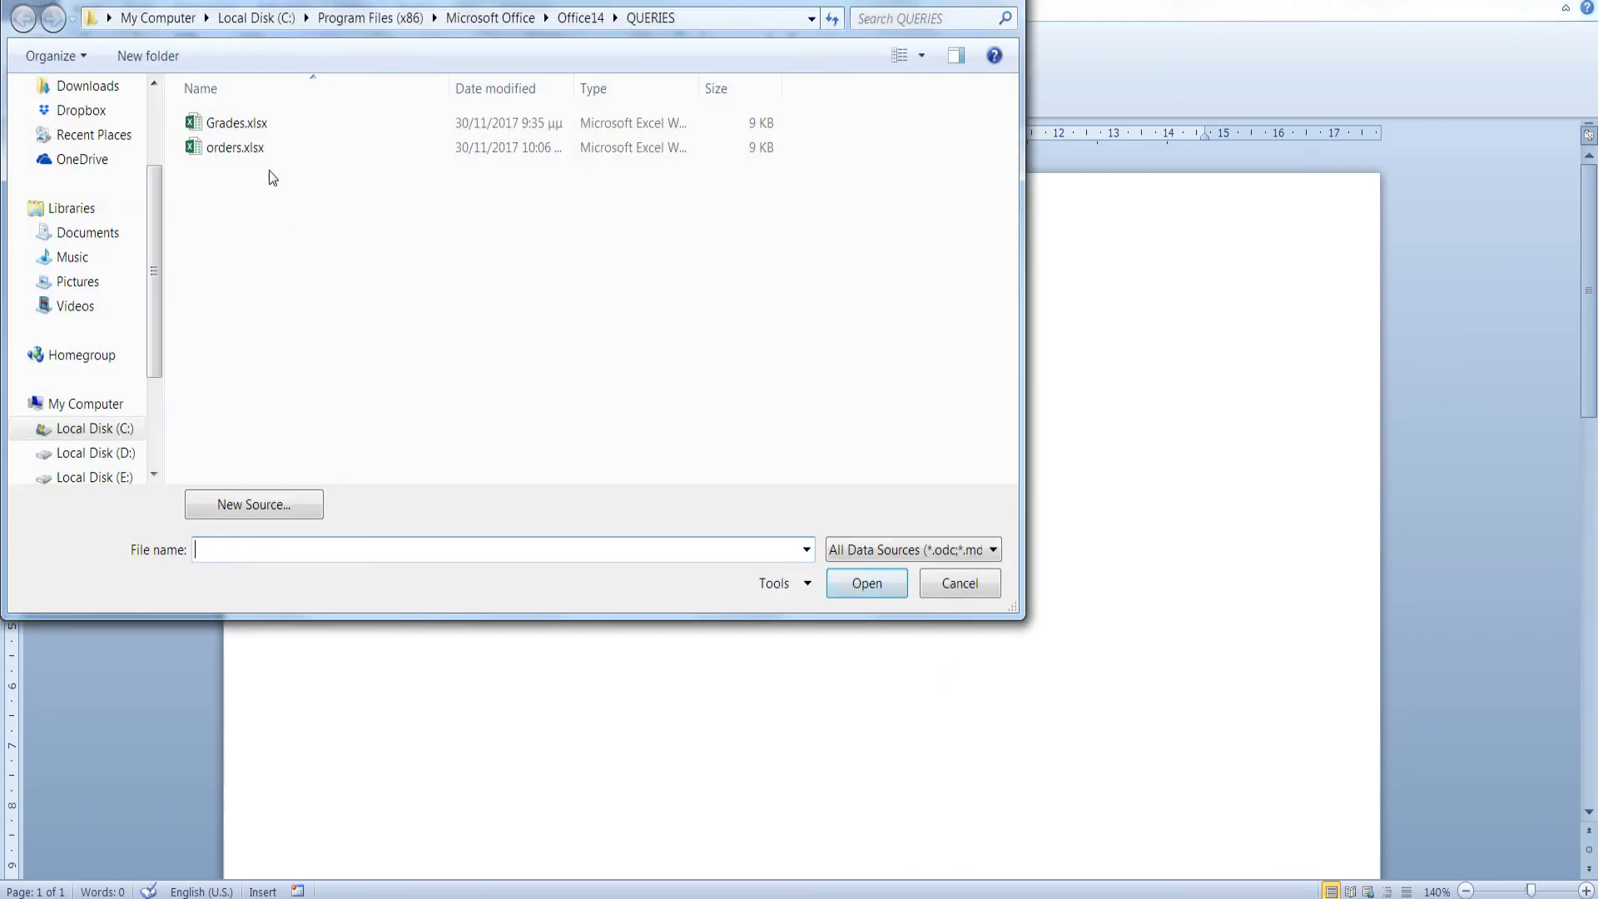
click(246, 151)
click(867, 583)
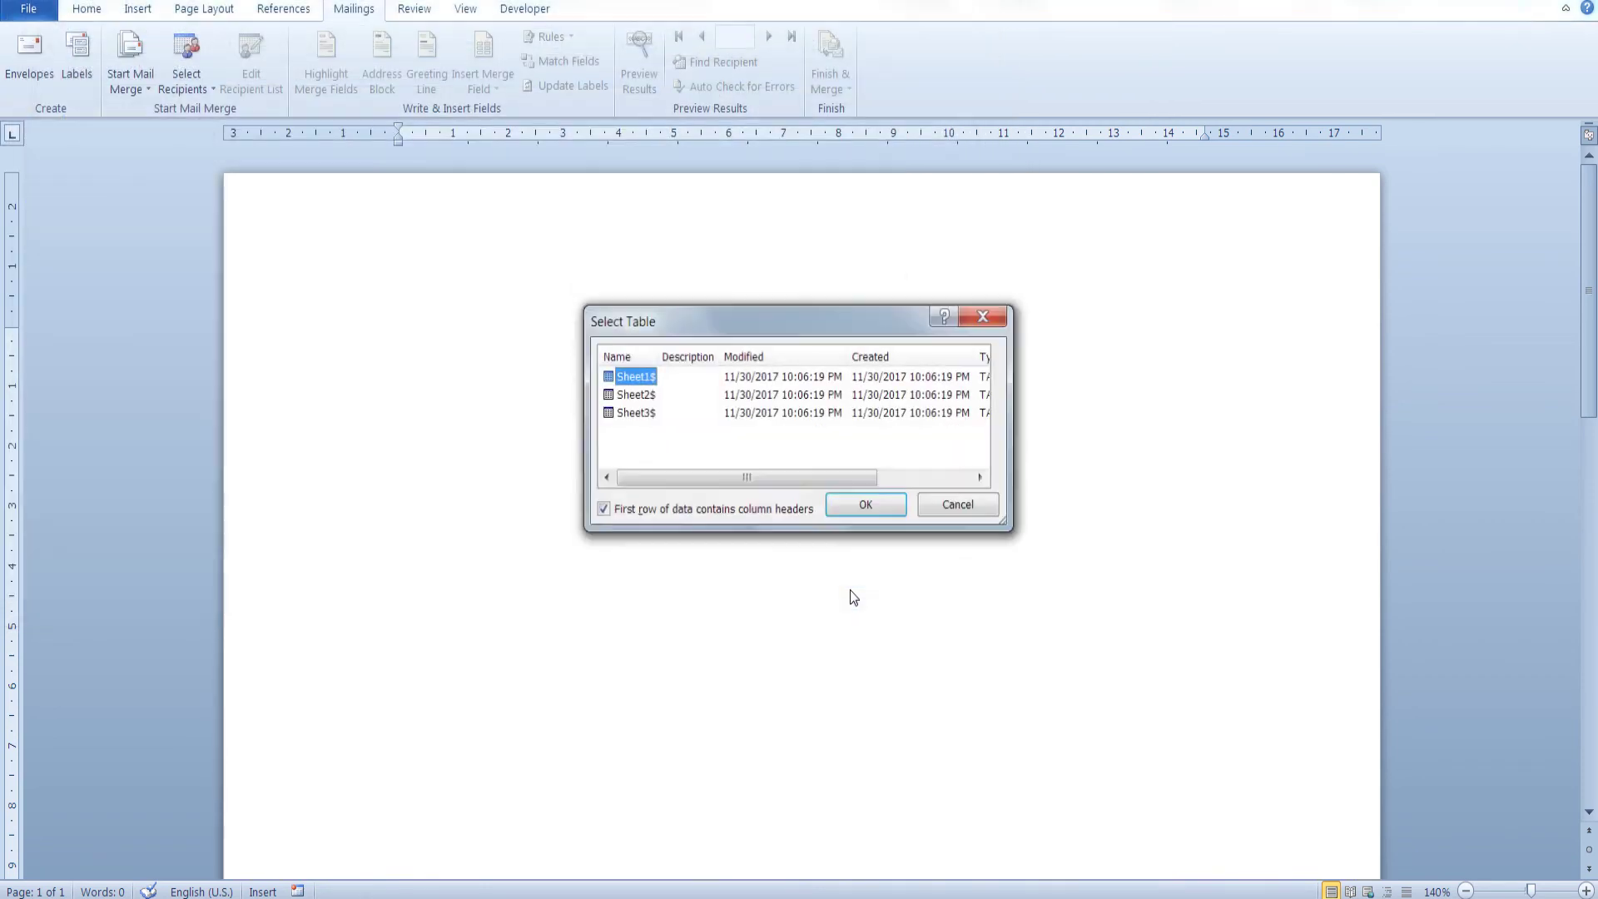
click(864, 504)
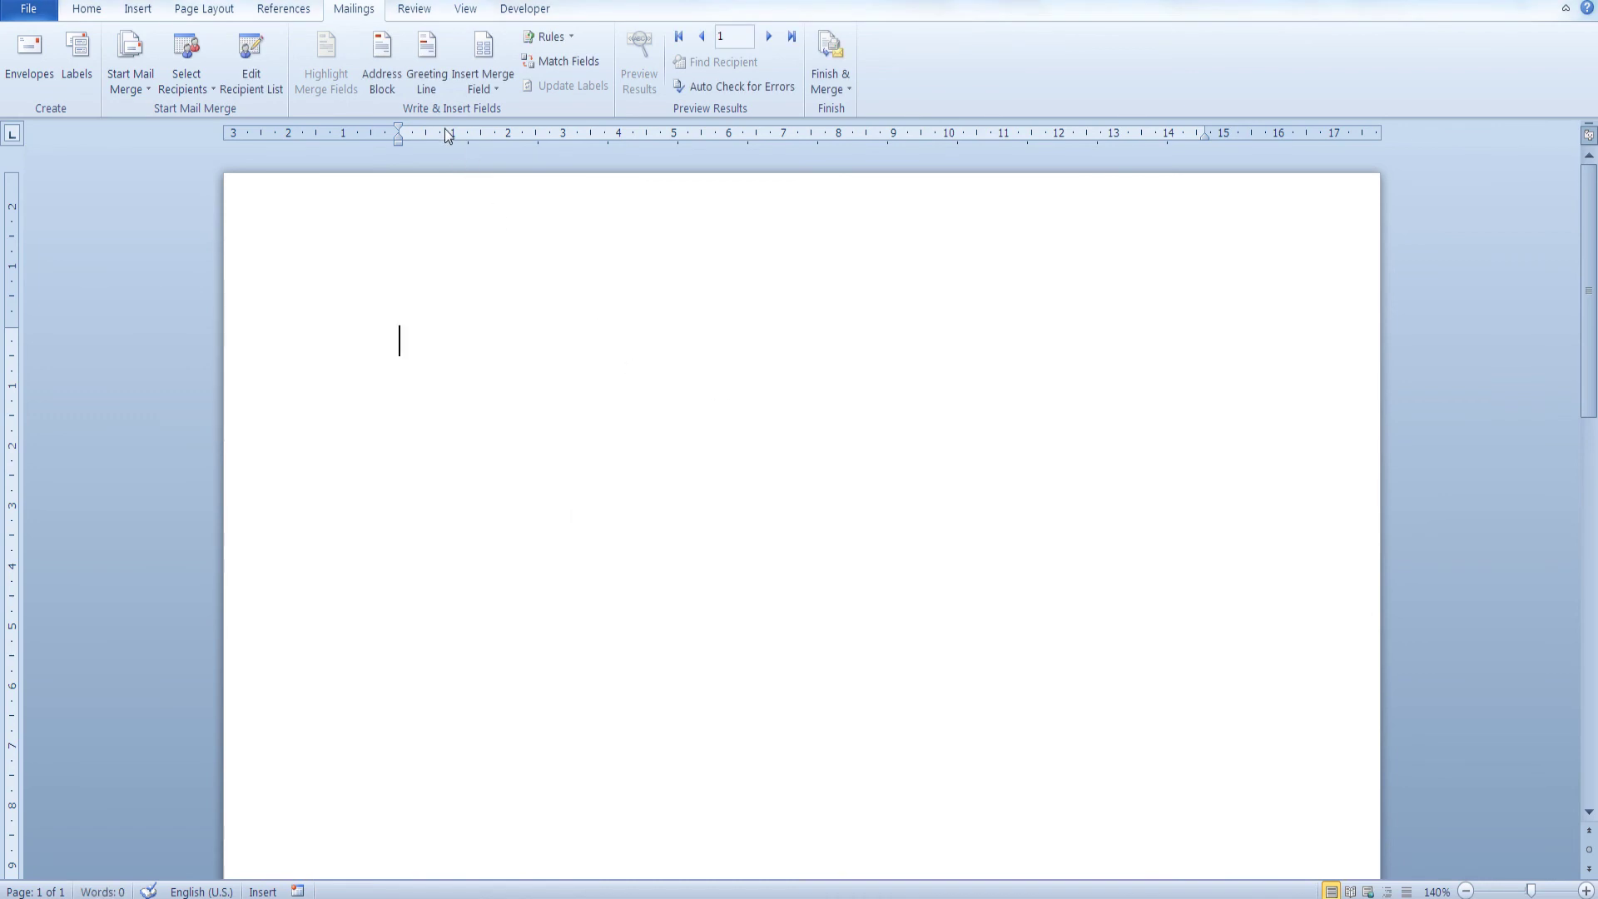
Write the greeting "Dear «Client»," with the Client merge field and start the paragraph below with "We would like to inform you that"
text(Dear)
click(474, 87)
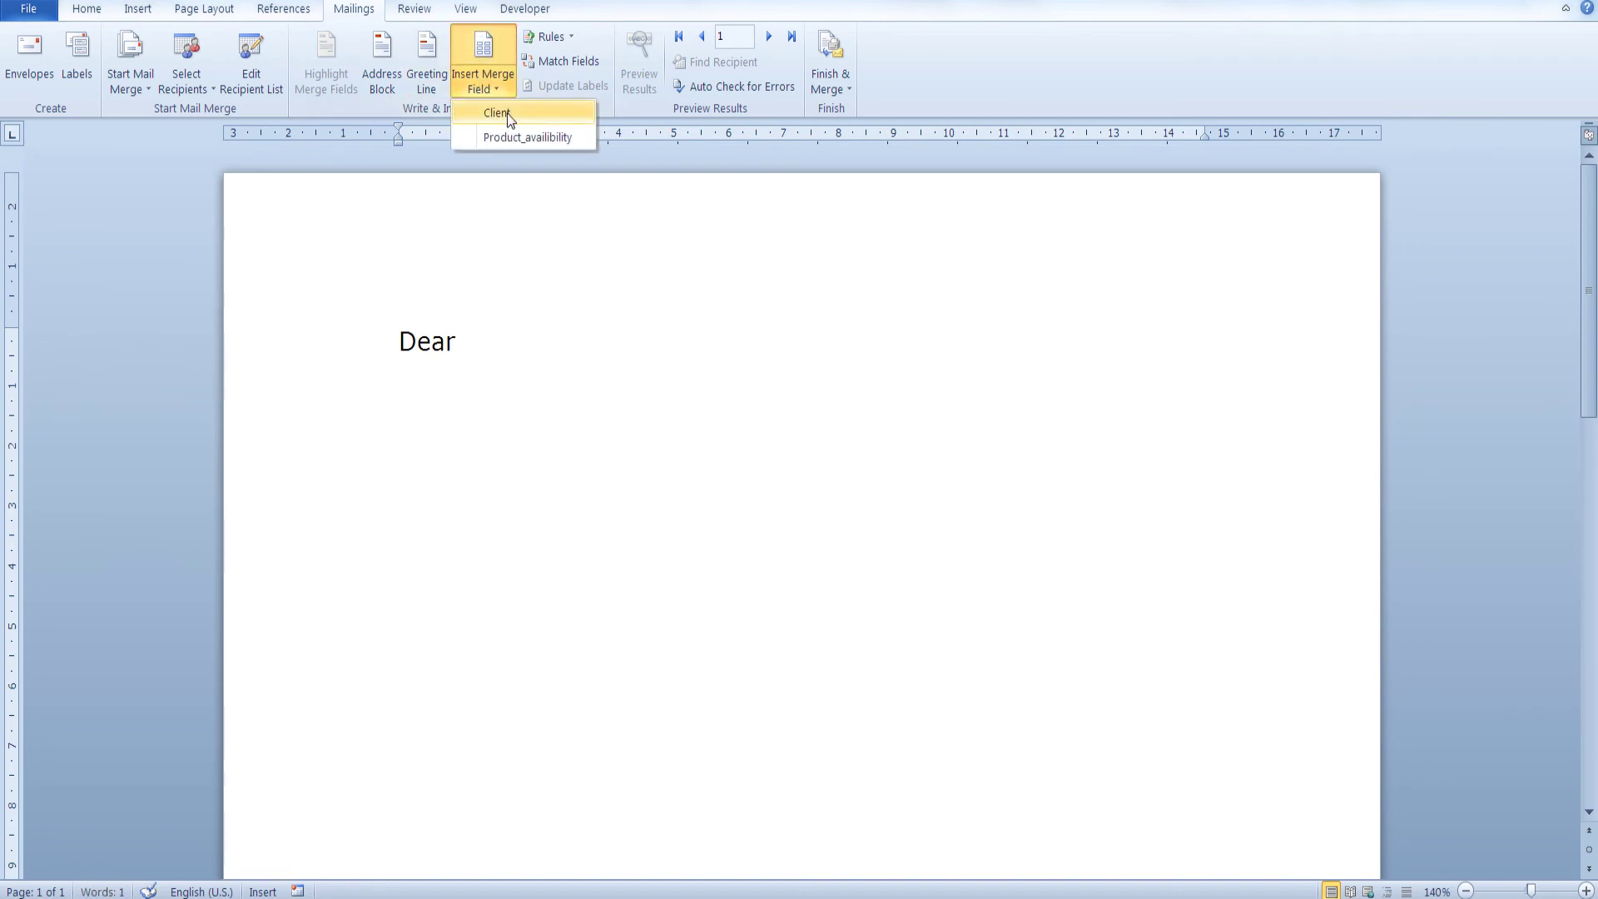
click(507, 113)
text(,)
key(Return)
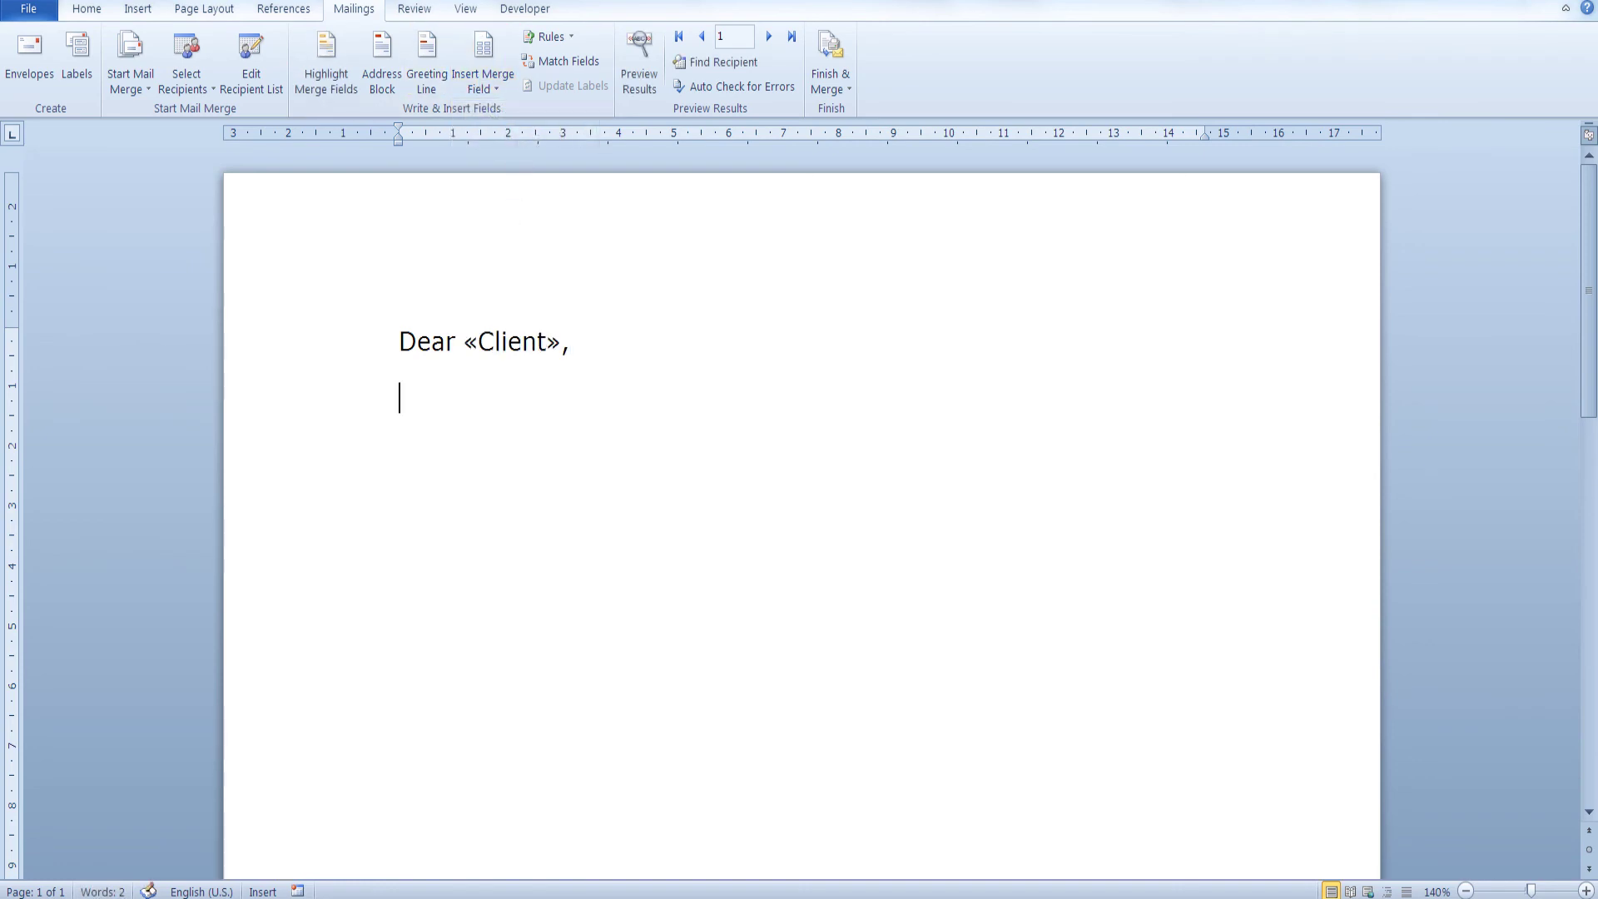
text(We would like to i)
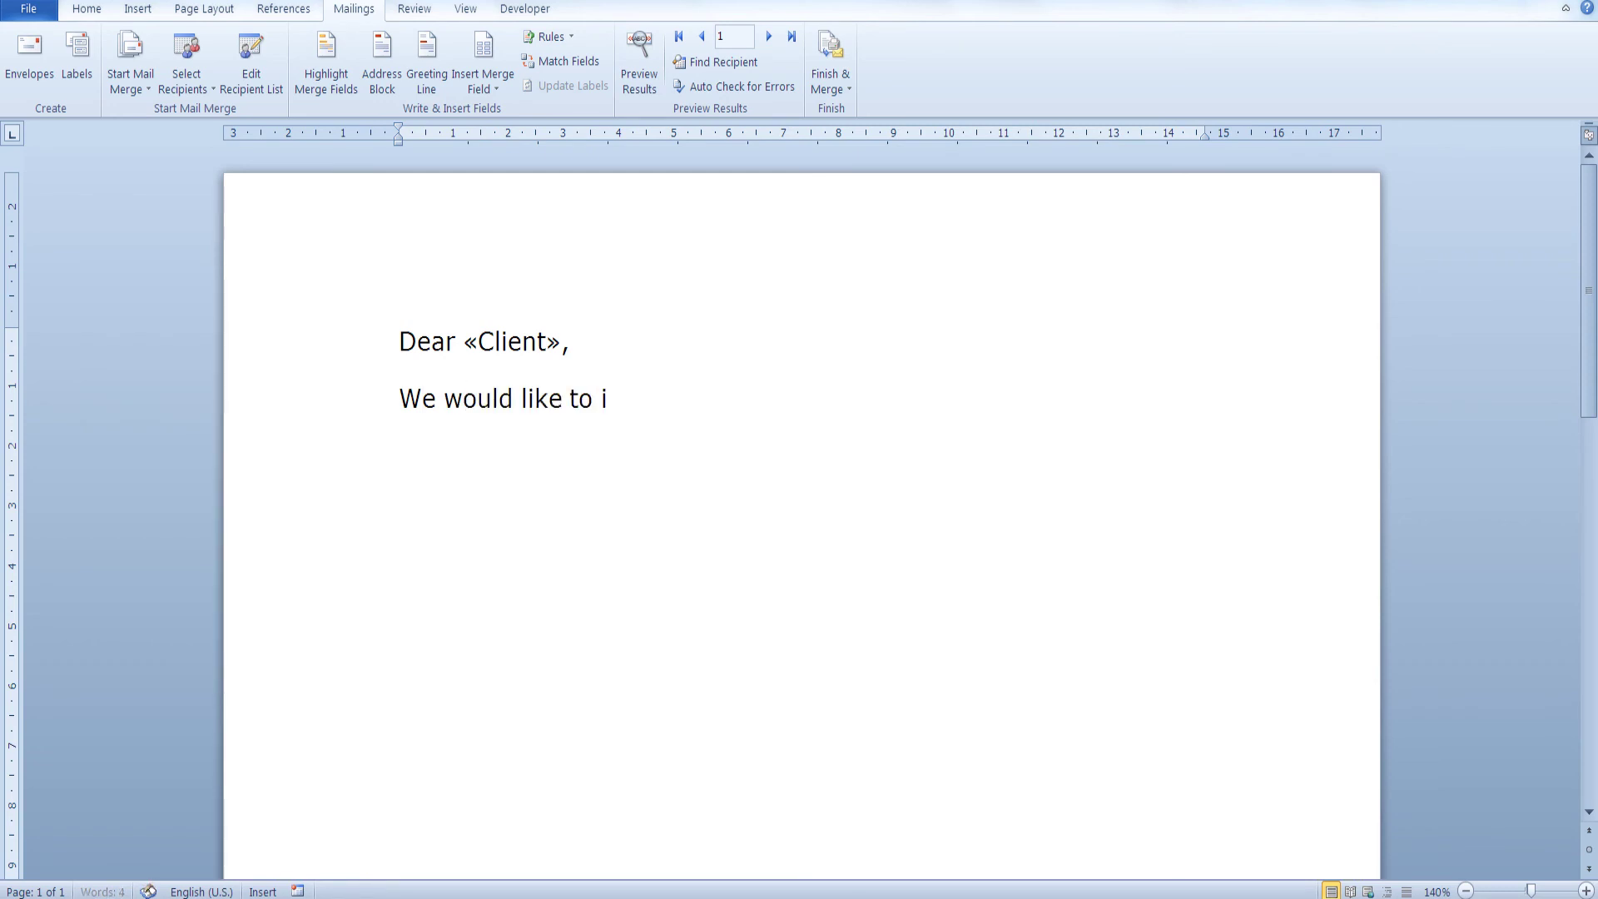
text(nform you that)
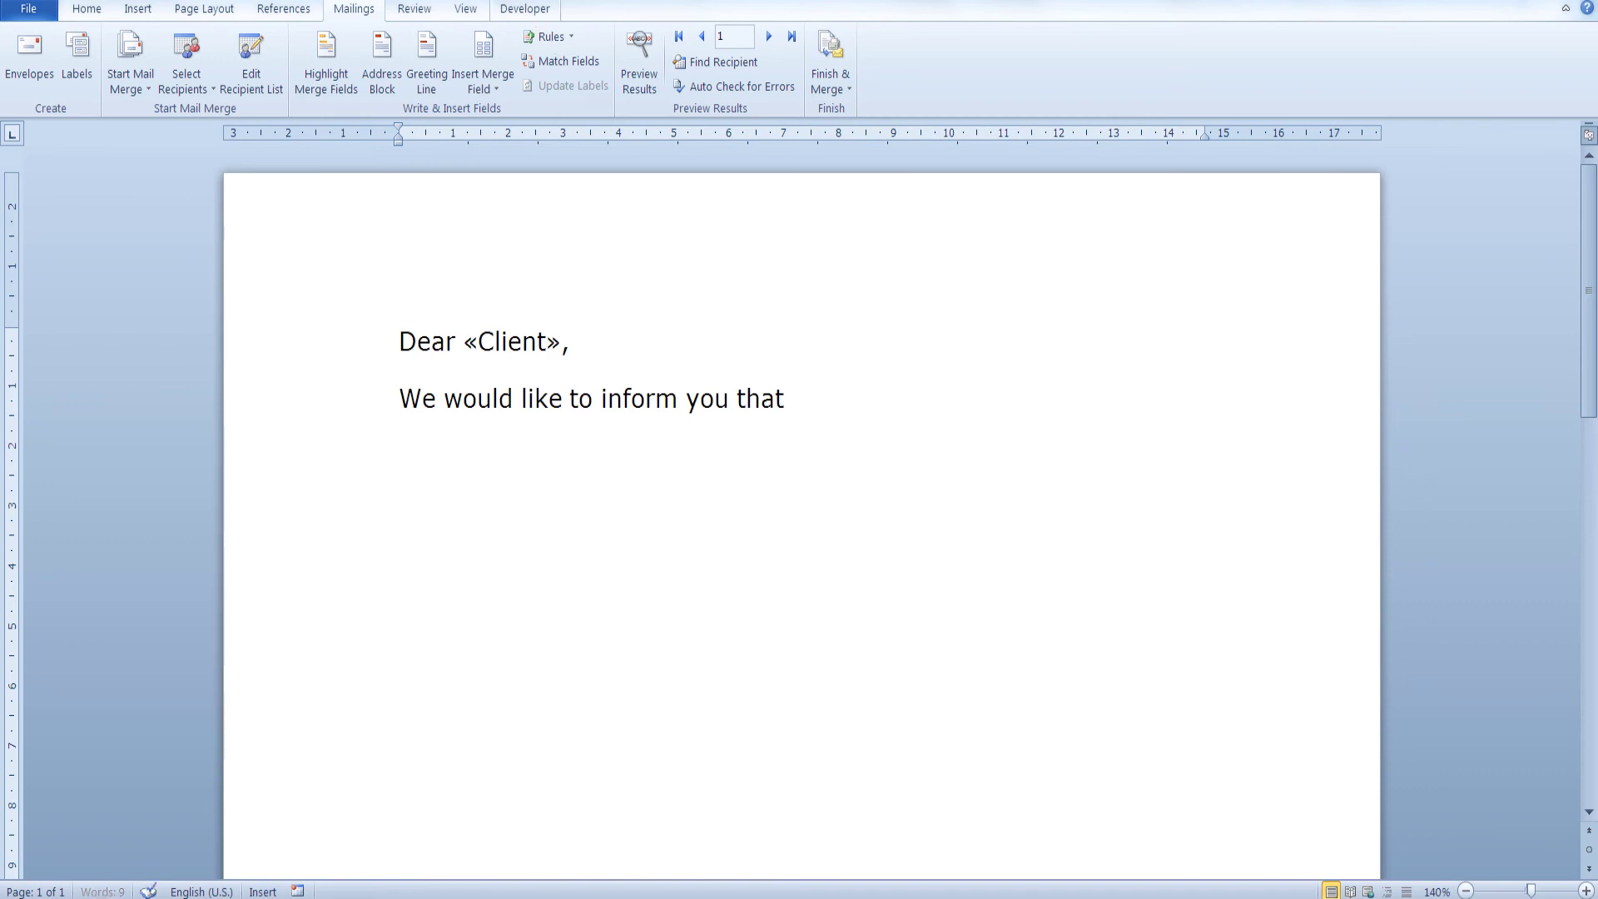
Start an If...Then...Else rule after "that", testing whether the Client field is equal to "in stock"
click(551, 37)
click(584, 121)
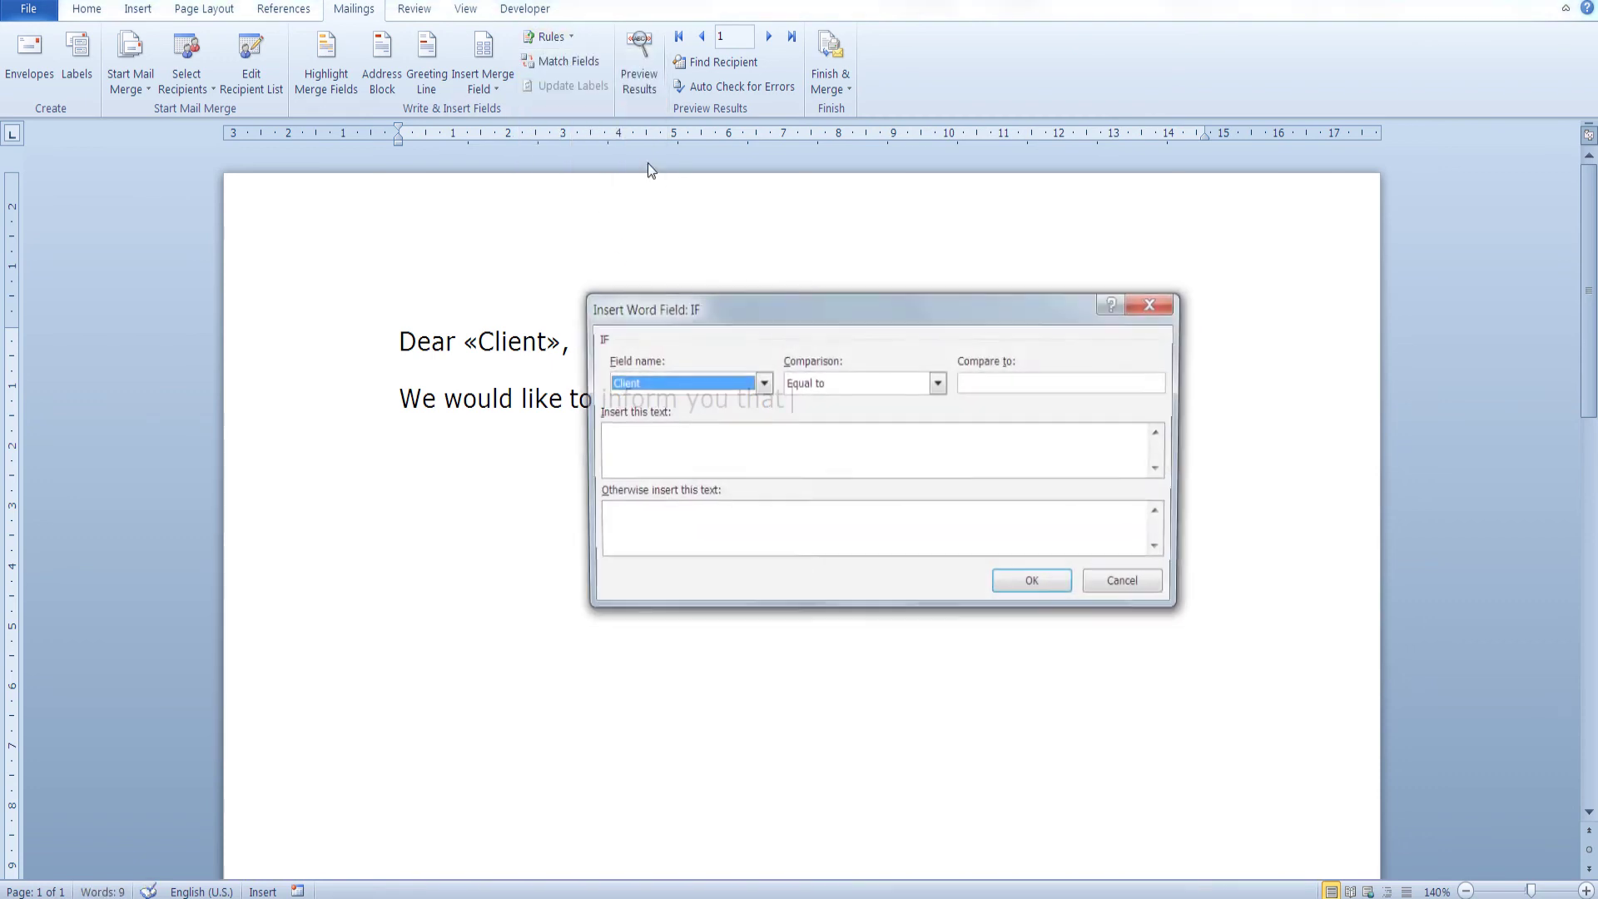
click(972, 382)
text(in stocj)
key(BackSpace)
text(k)
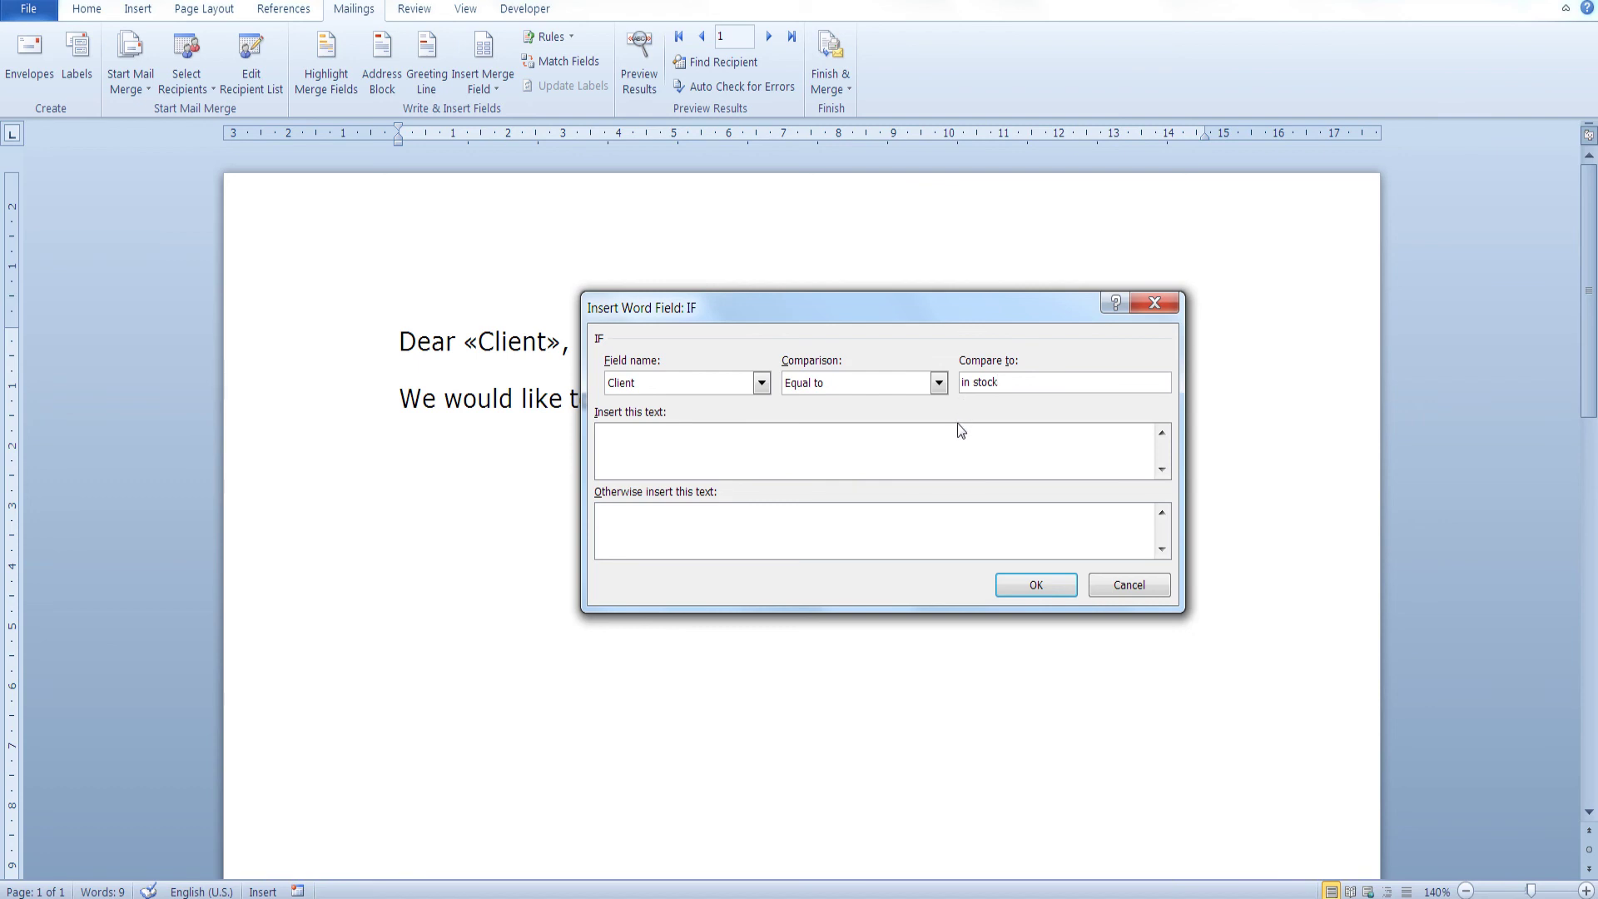
Set the rule's text to "your product is in stock." and its alternative text to "your product is not is stock."
click(848, 440)
drag(850, 317, 990, 449)
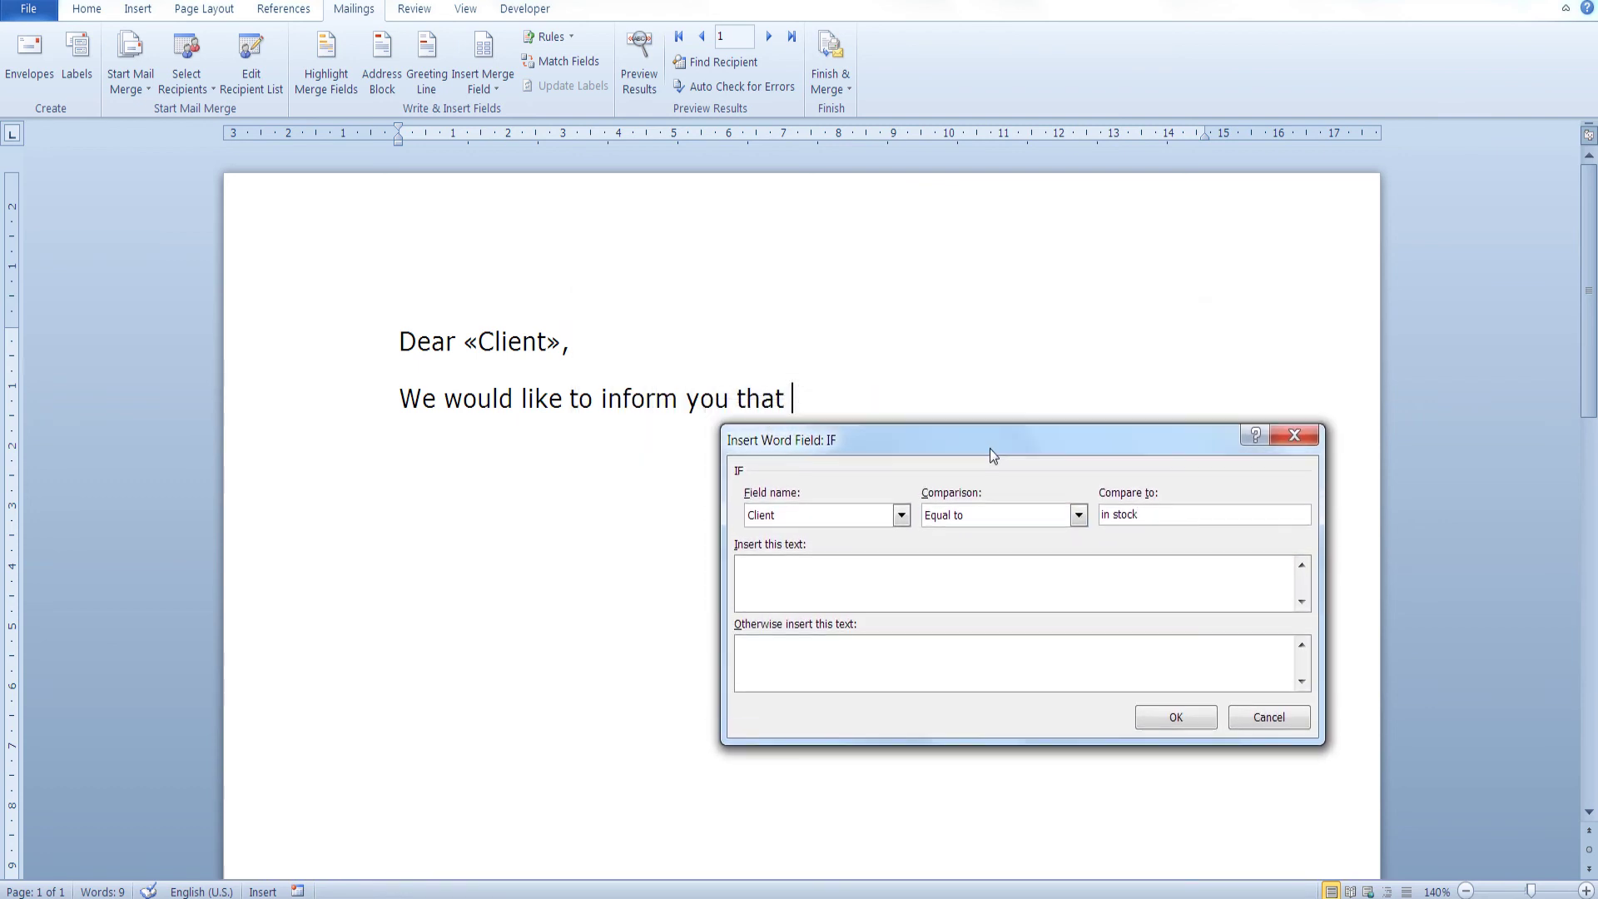
text(your product is in stock.)
click(869, 661)
text(your prod)
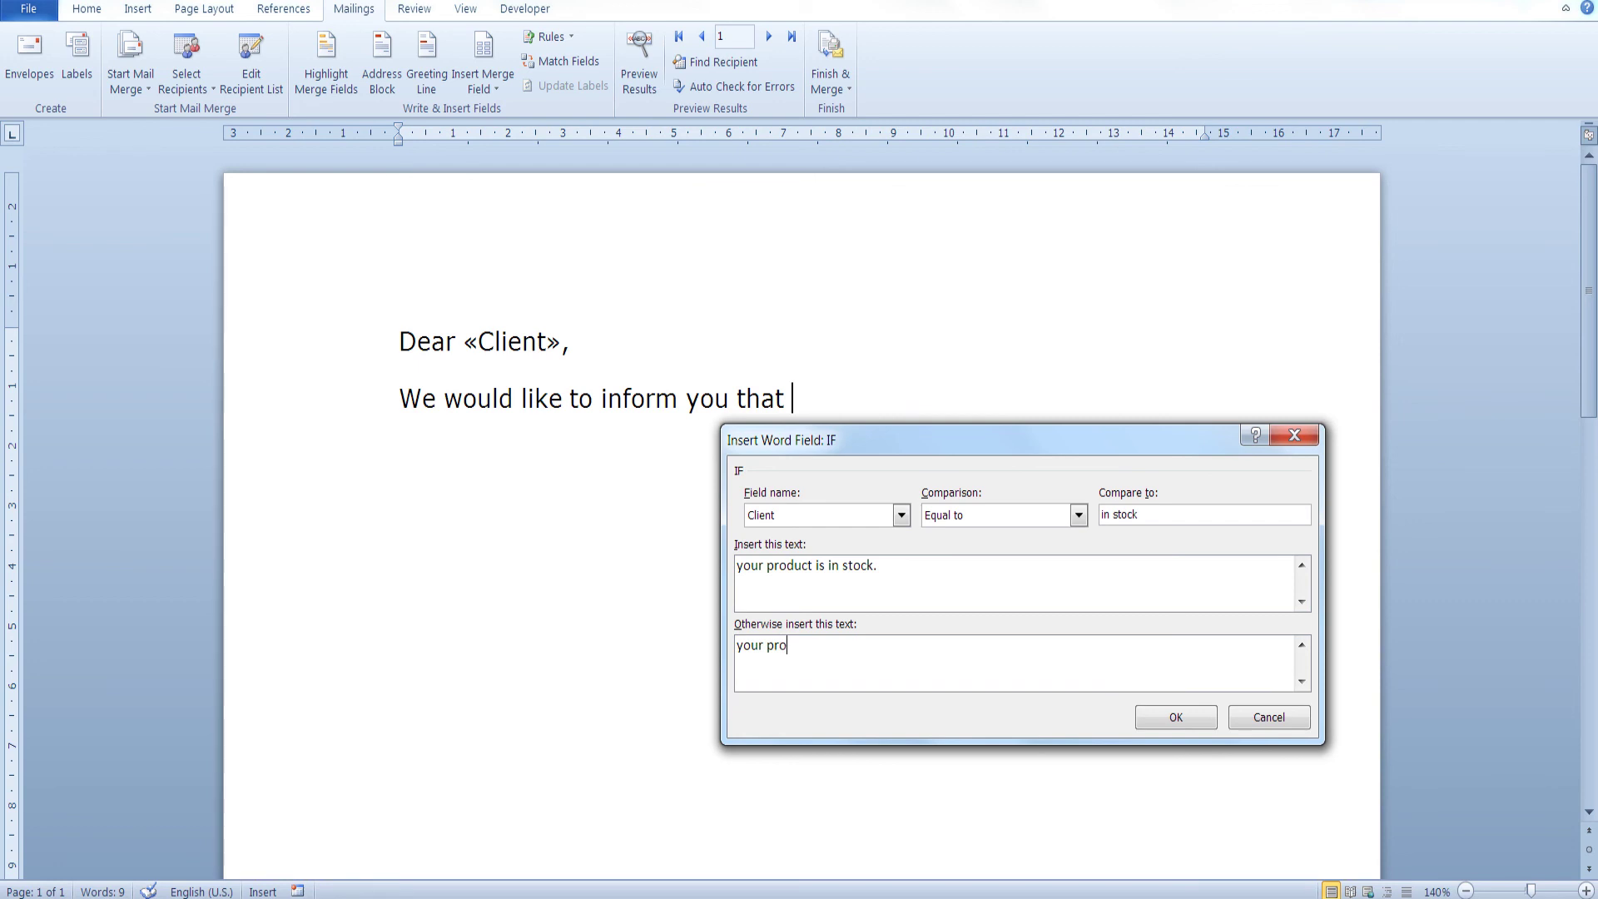
text(uct is not is stock)
Check the product availability wording in orders.xlsx in Excel, then return to Document1 and insert the rule
click(1210, 897)
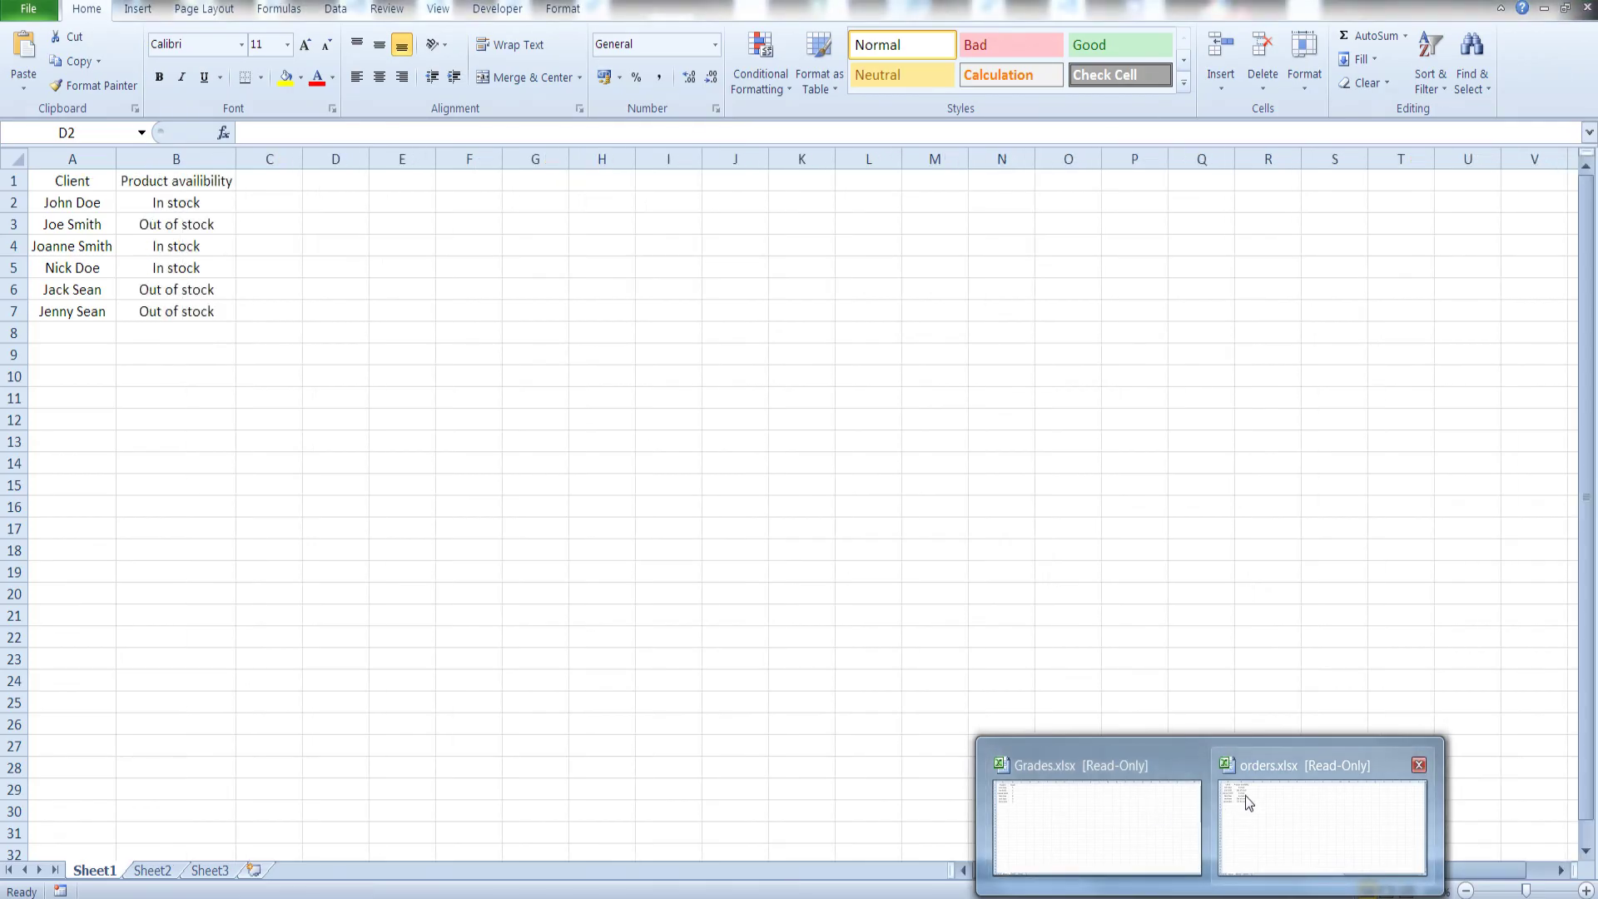
click(1245, 795)
click(171, 208)
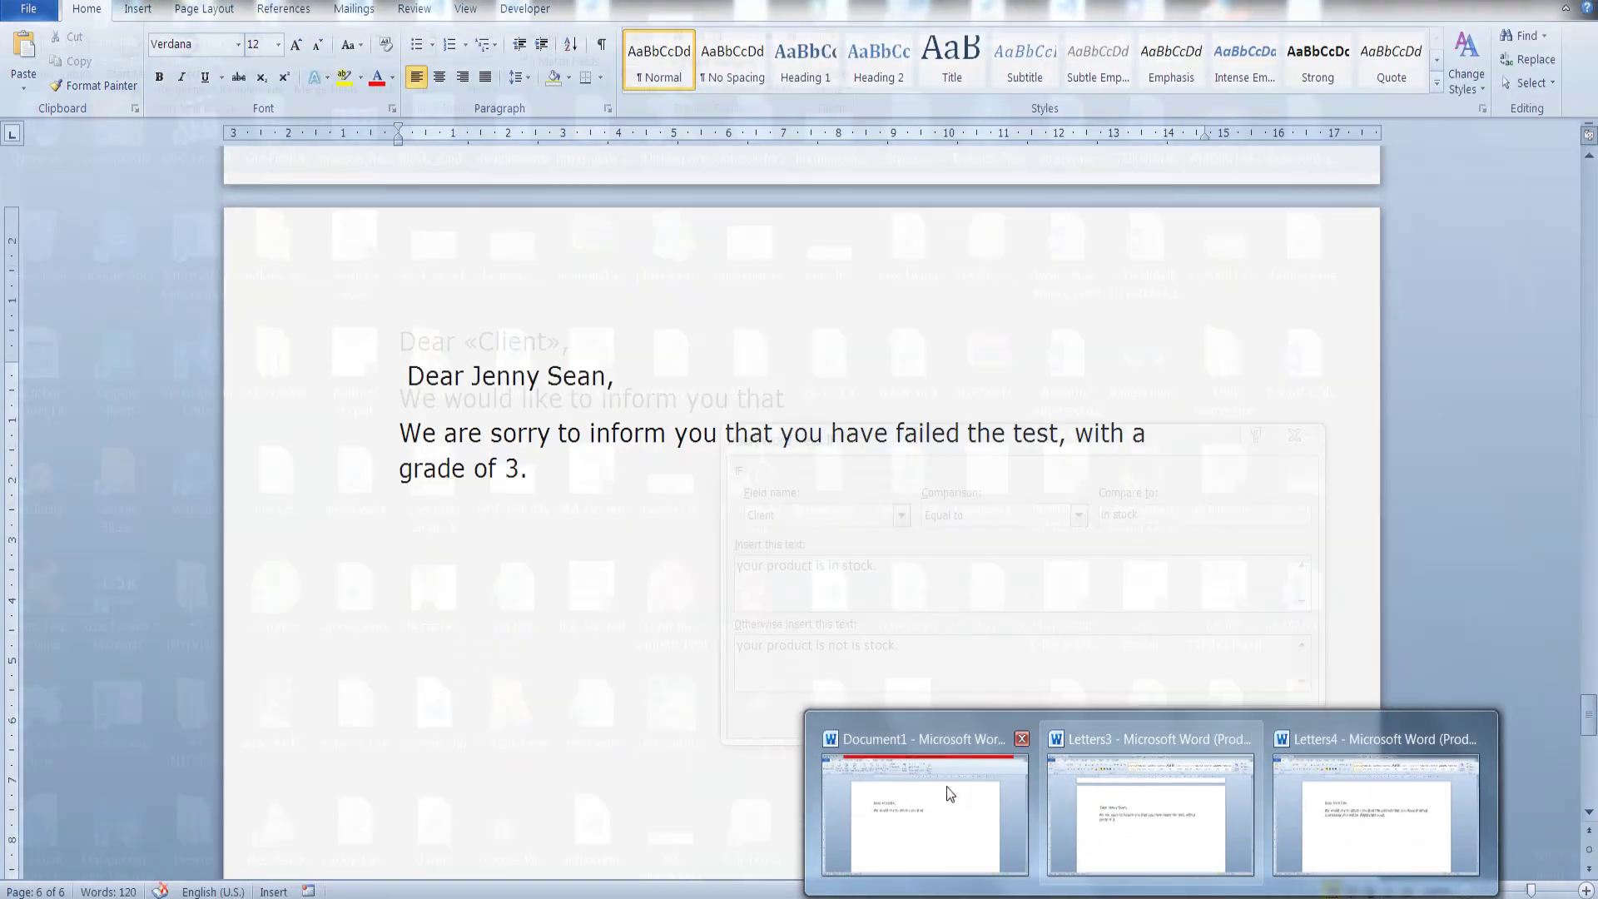
click(915, 787)
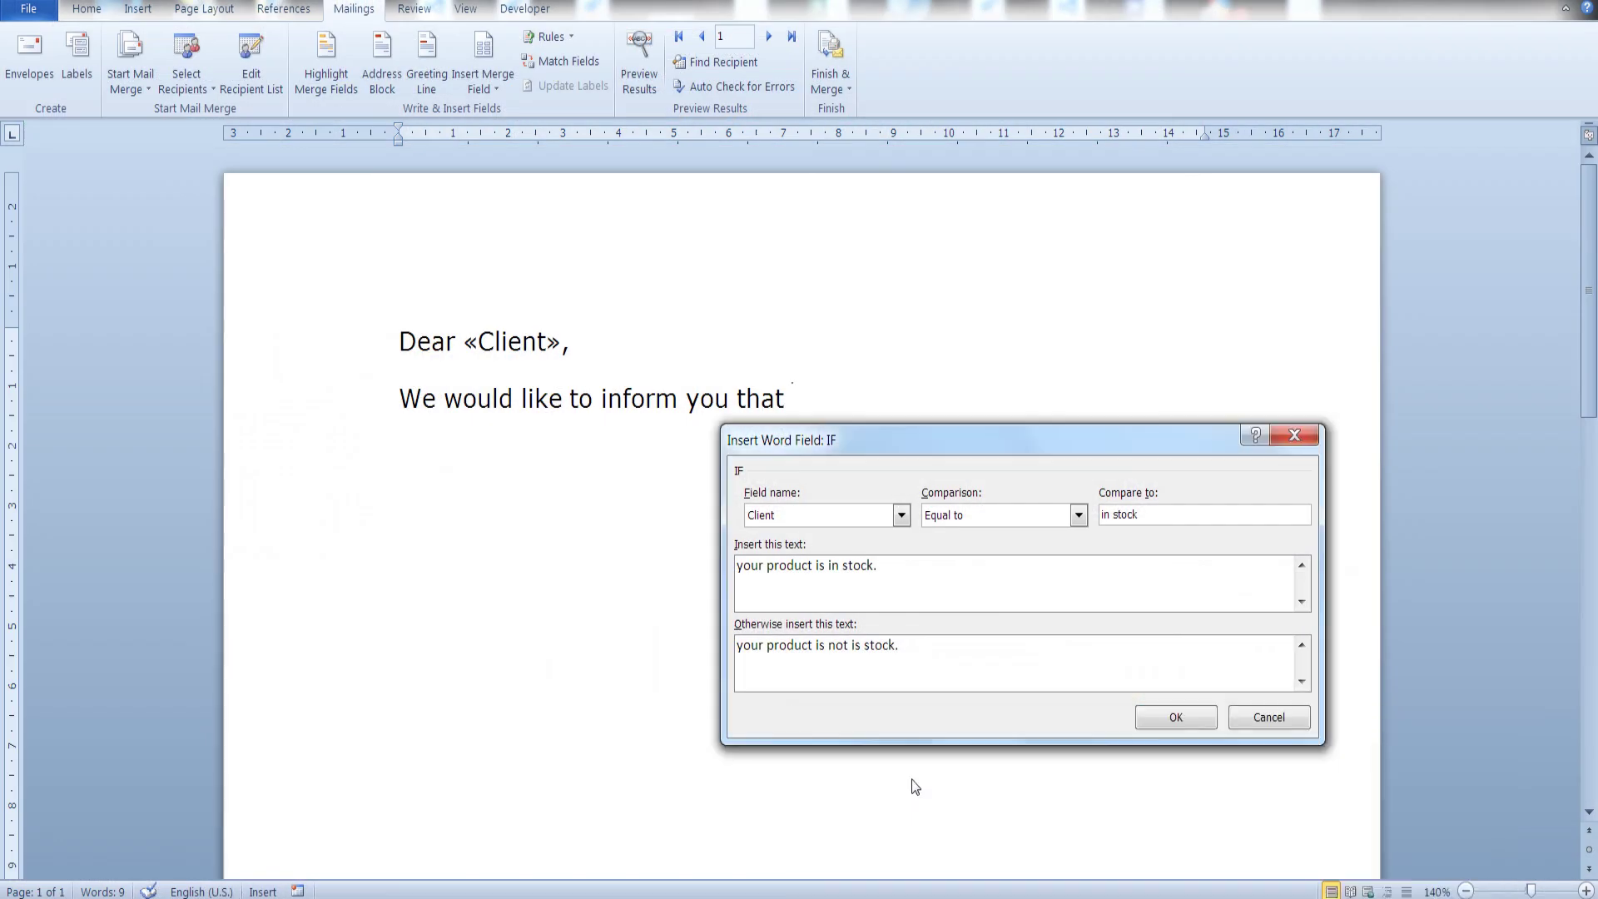
click(956, 653)
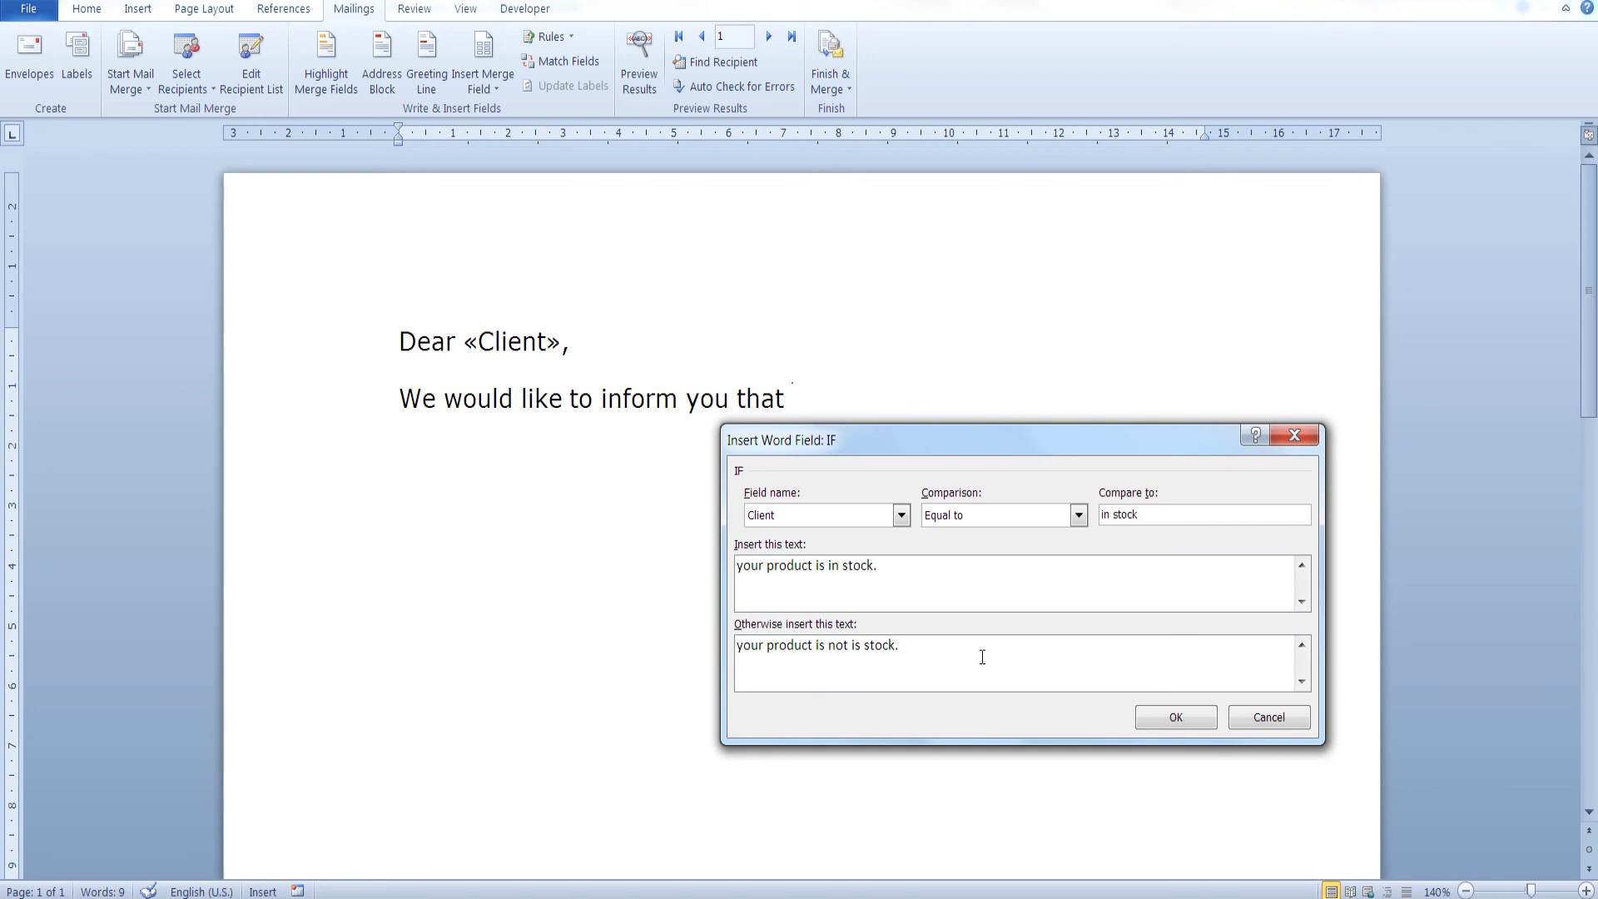
click(1161, 721)
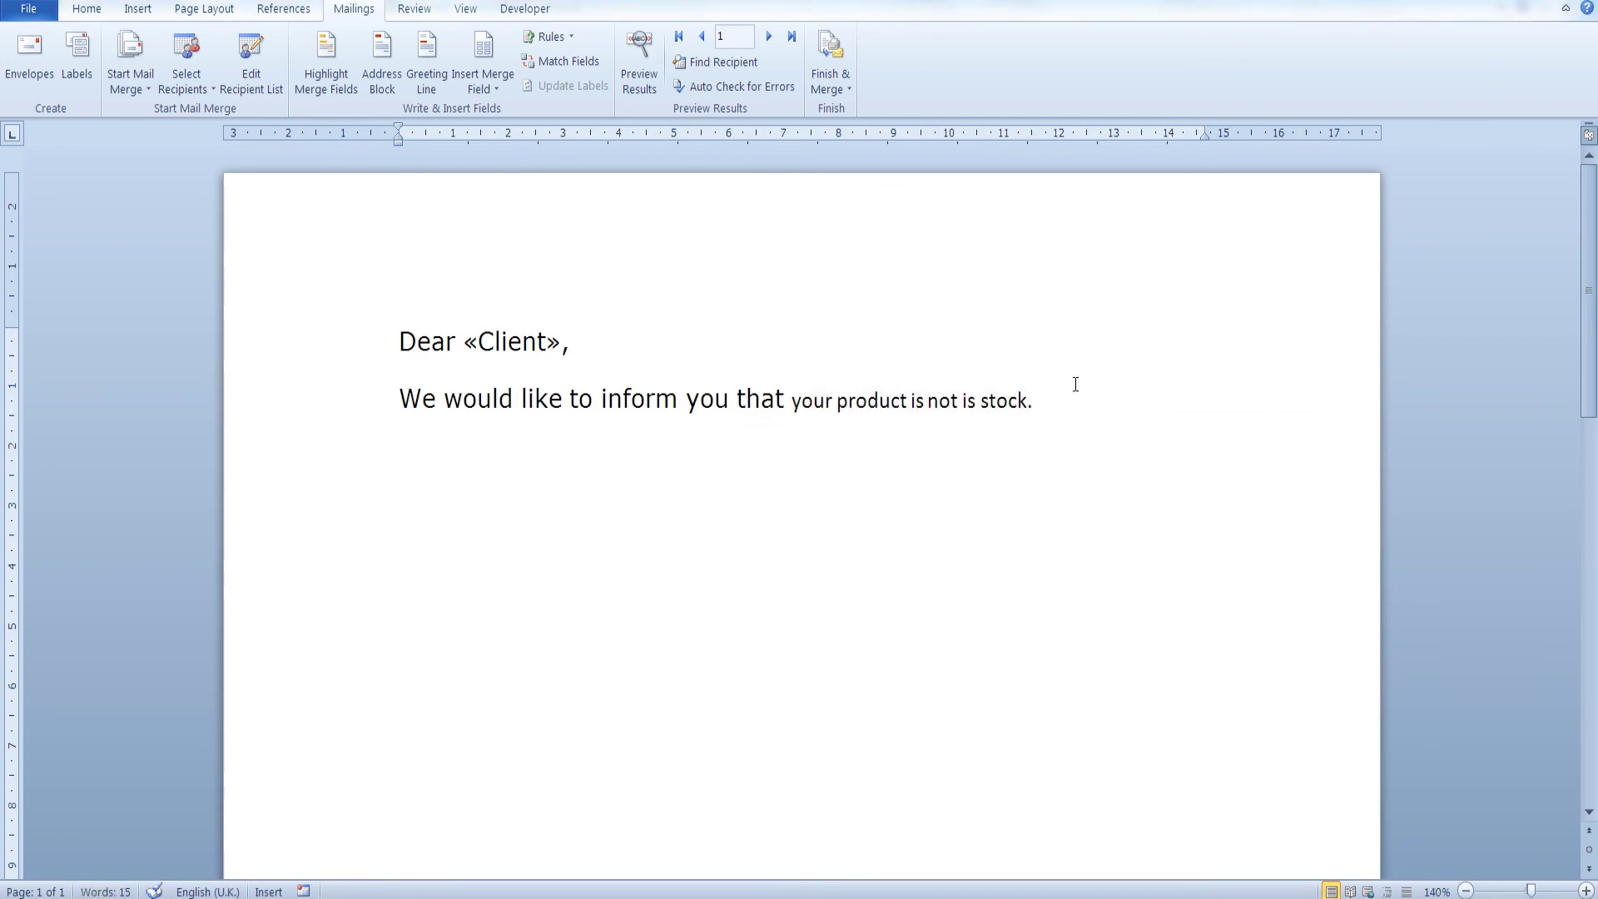
Copy the formatting of the sentence's opening words onto the inserted rule text with Format Painter
drag(1063, 400, 793, 392)
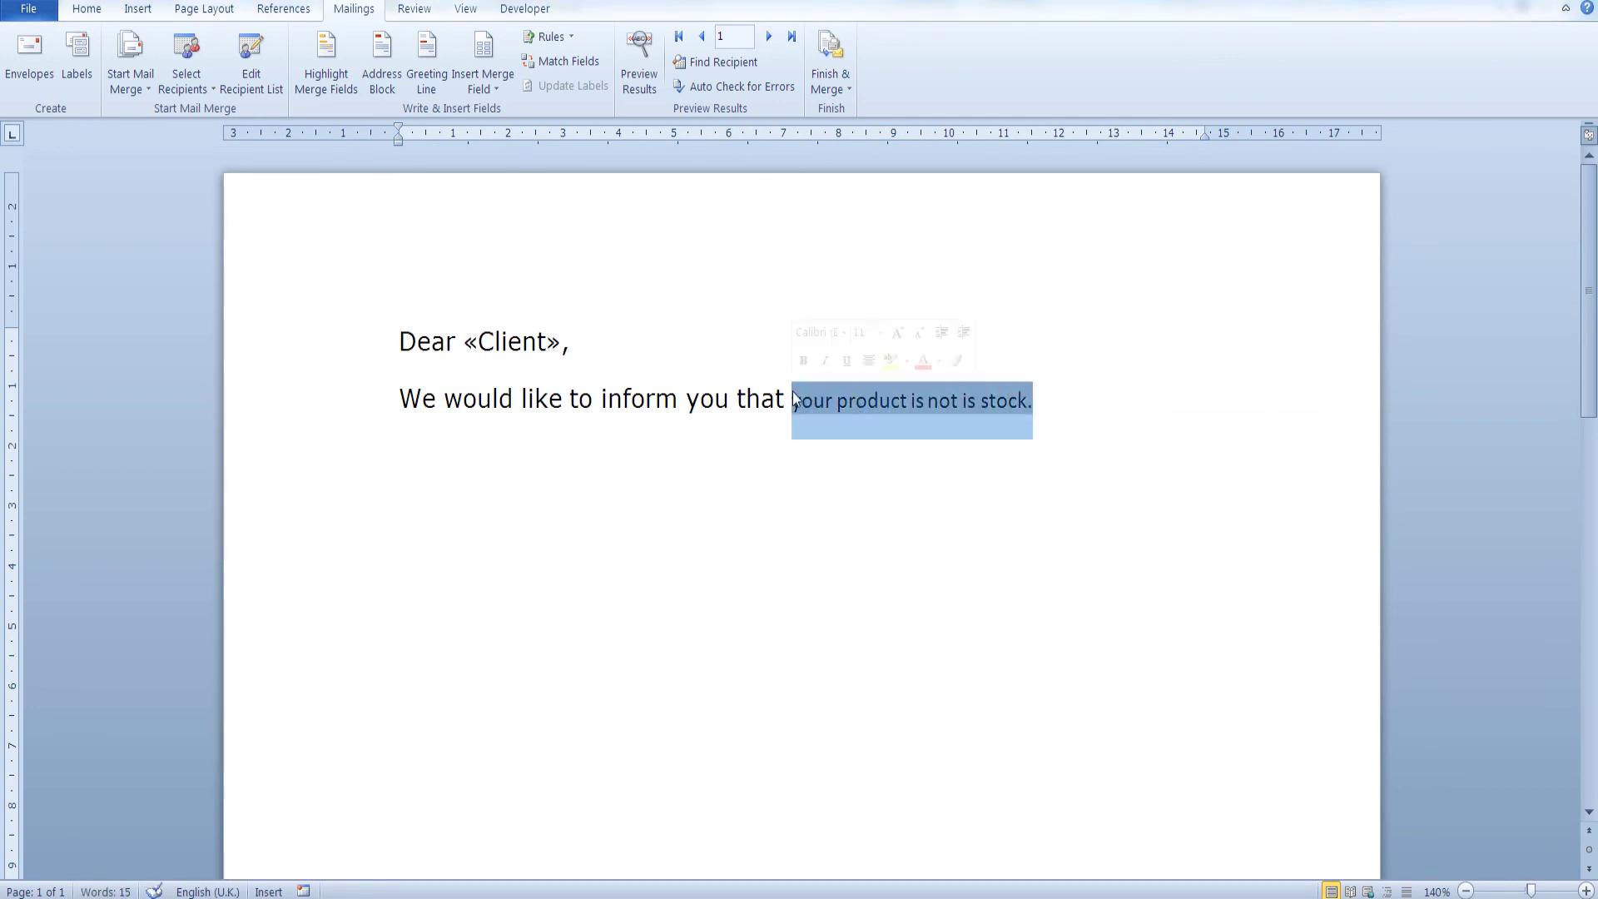
click(730, 399)
click(88, 10)
click(90, 83)
drag(1066, 406, 793, 391)
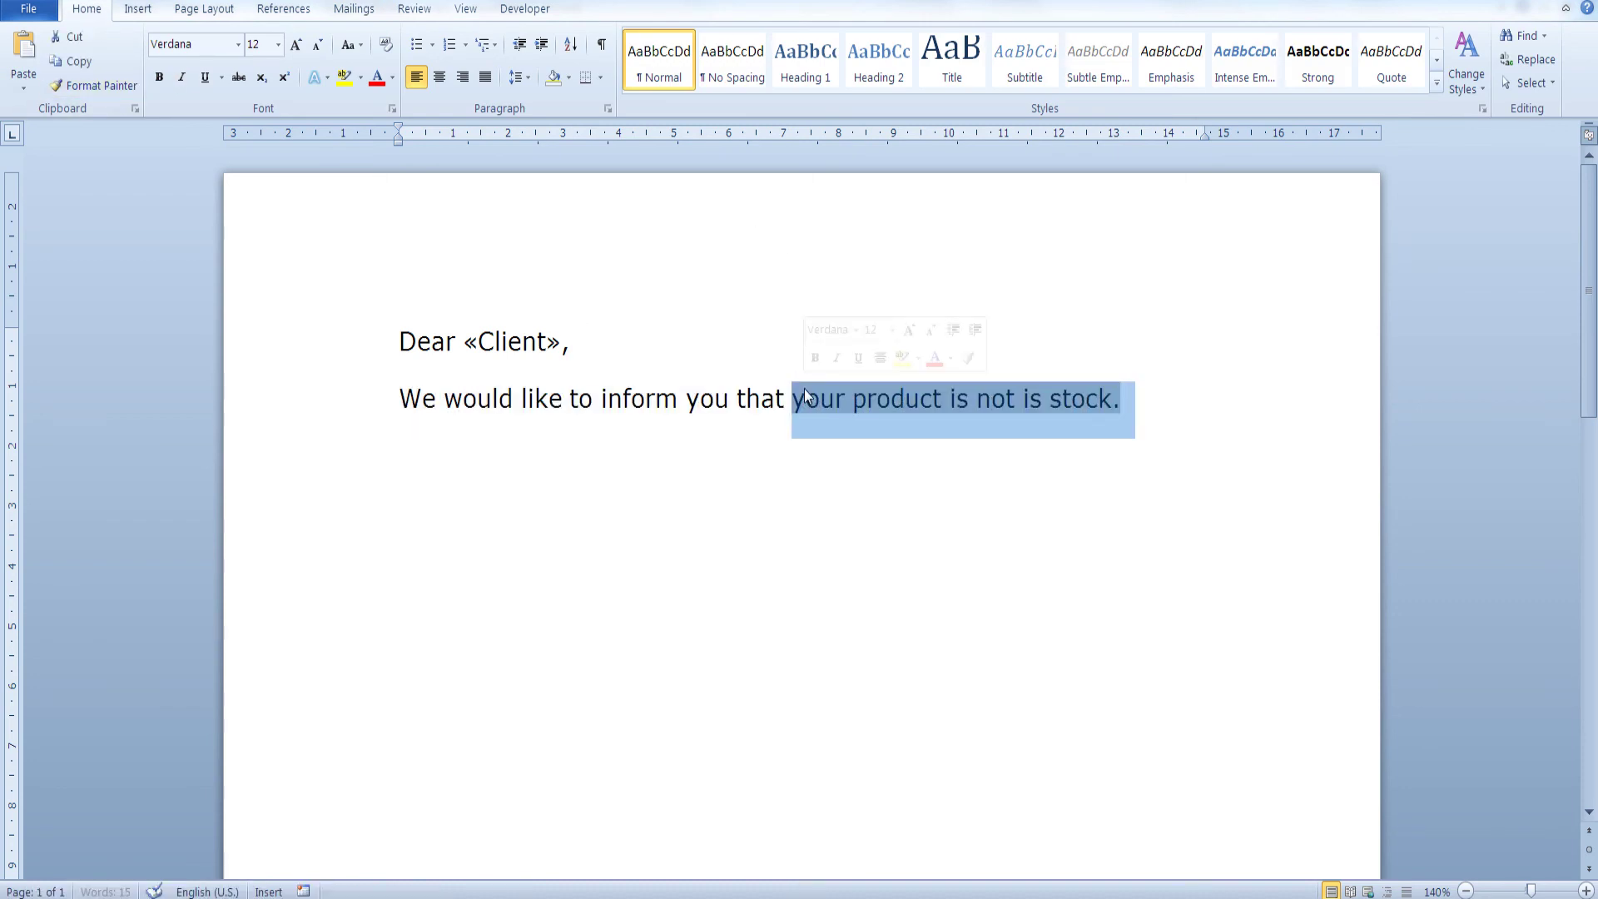
click(781, 299)
Preview the merge results and step through the letters to record 6, checking the availability wording for each client
click(354, 10)
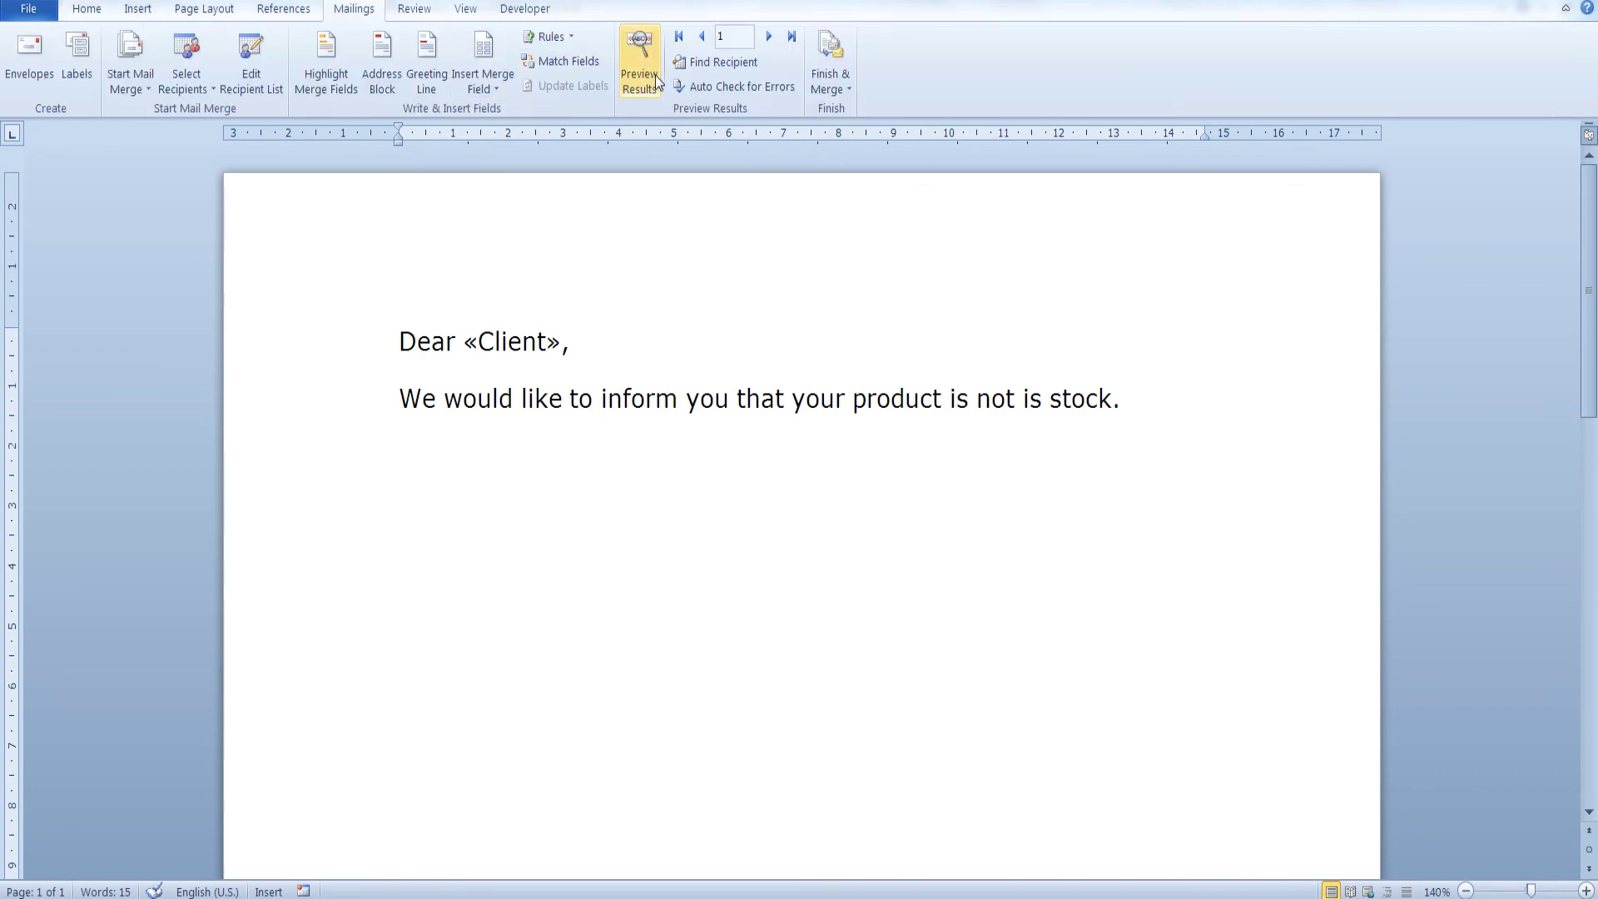
click(638, 72)
click(770, 37)
click(770, 37)
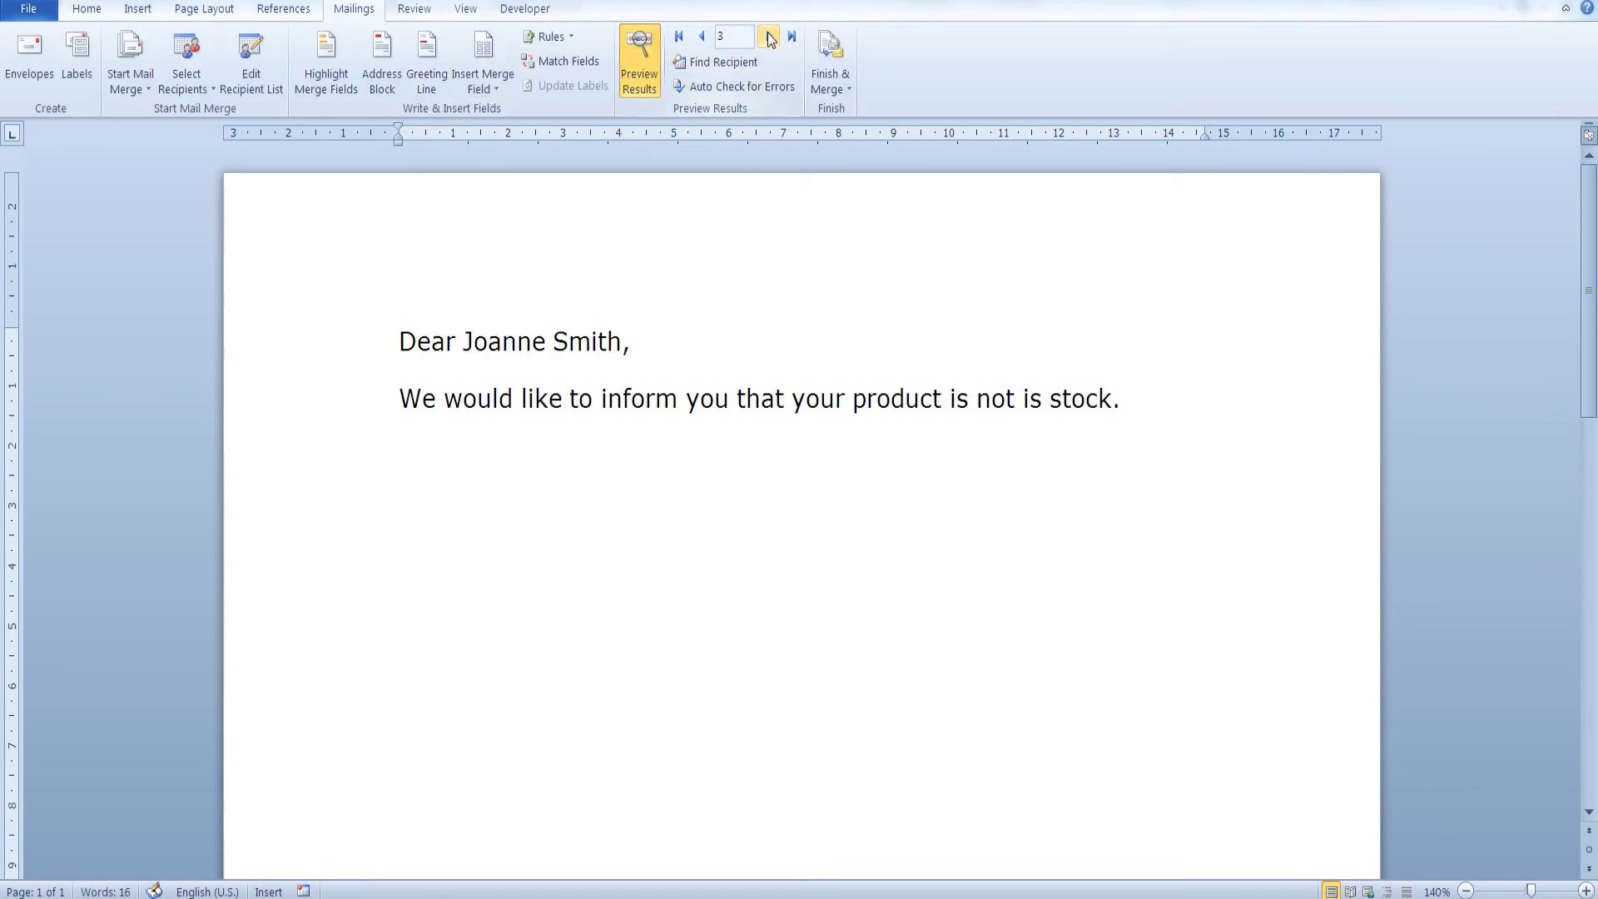
click(770, 37)
click(770, 36)
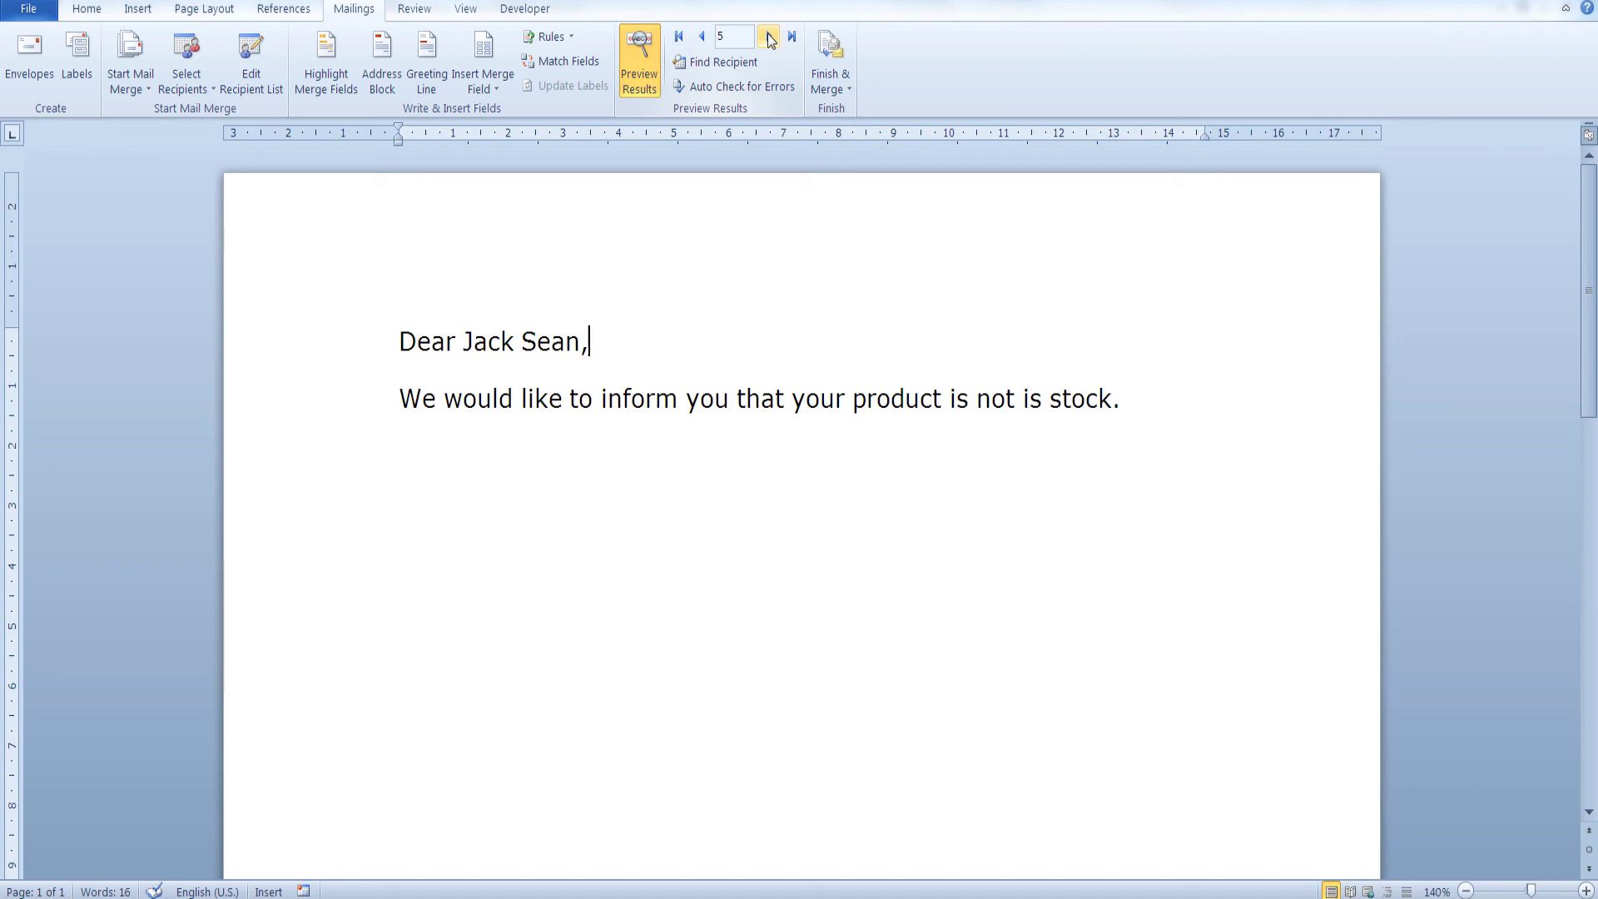
click(770, 38)
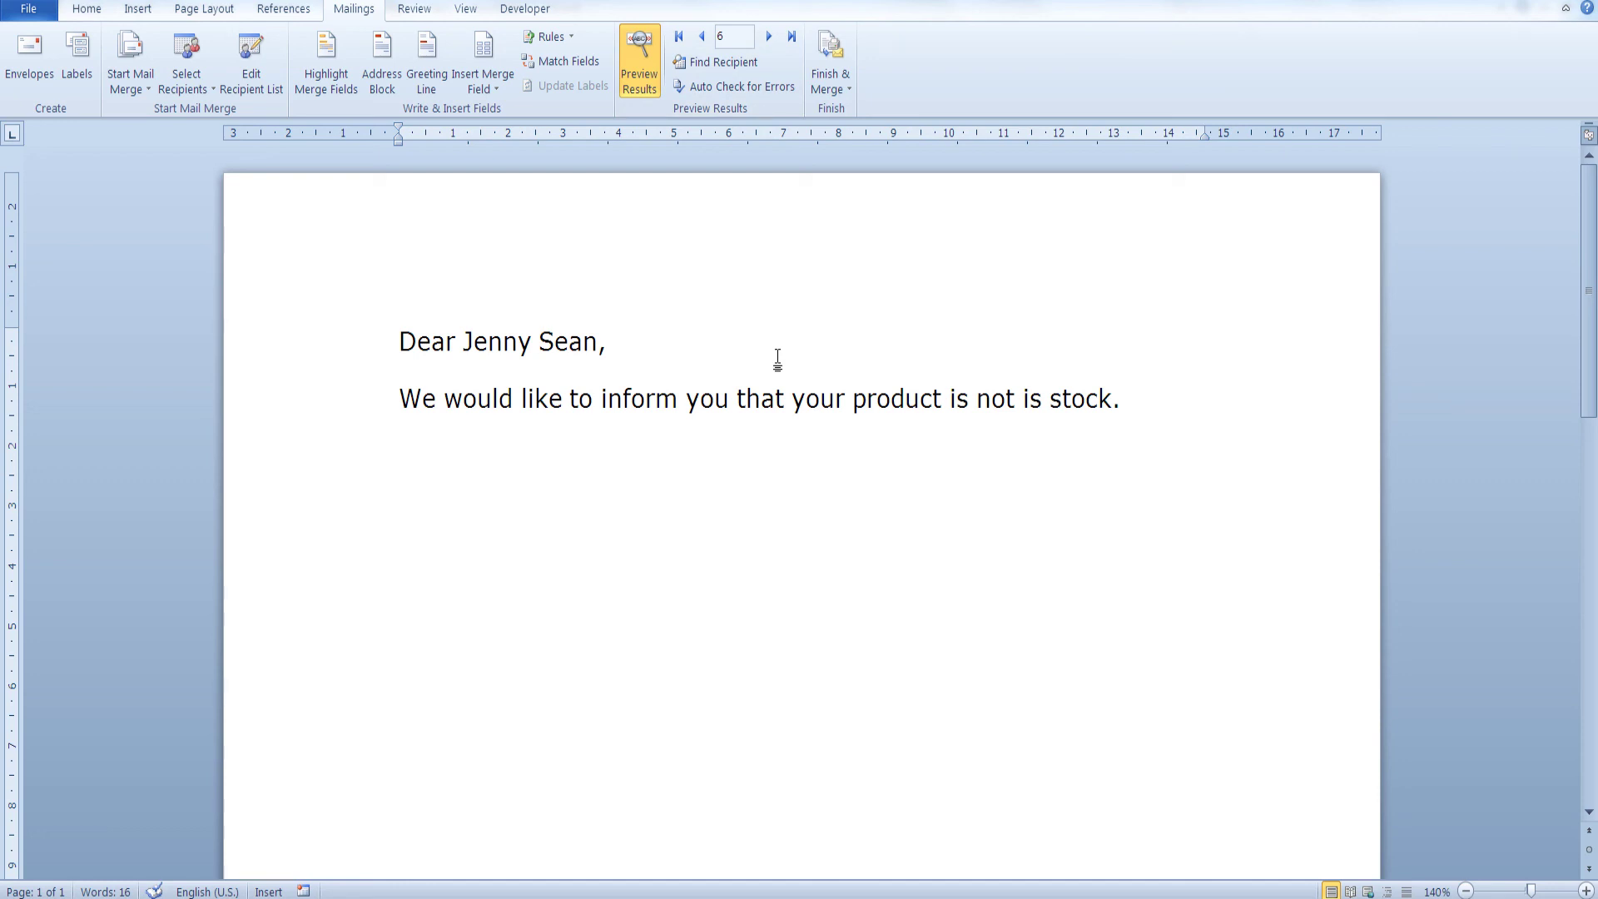
Open a new If...Then...Else rule for the letter
click(549, 37)
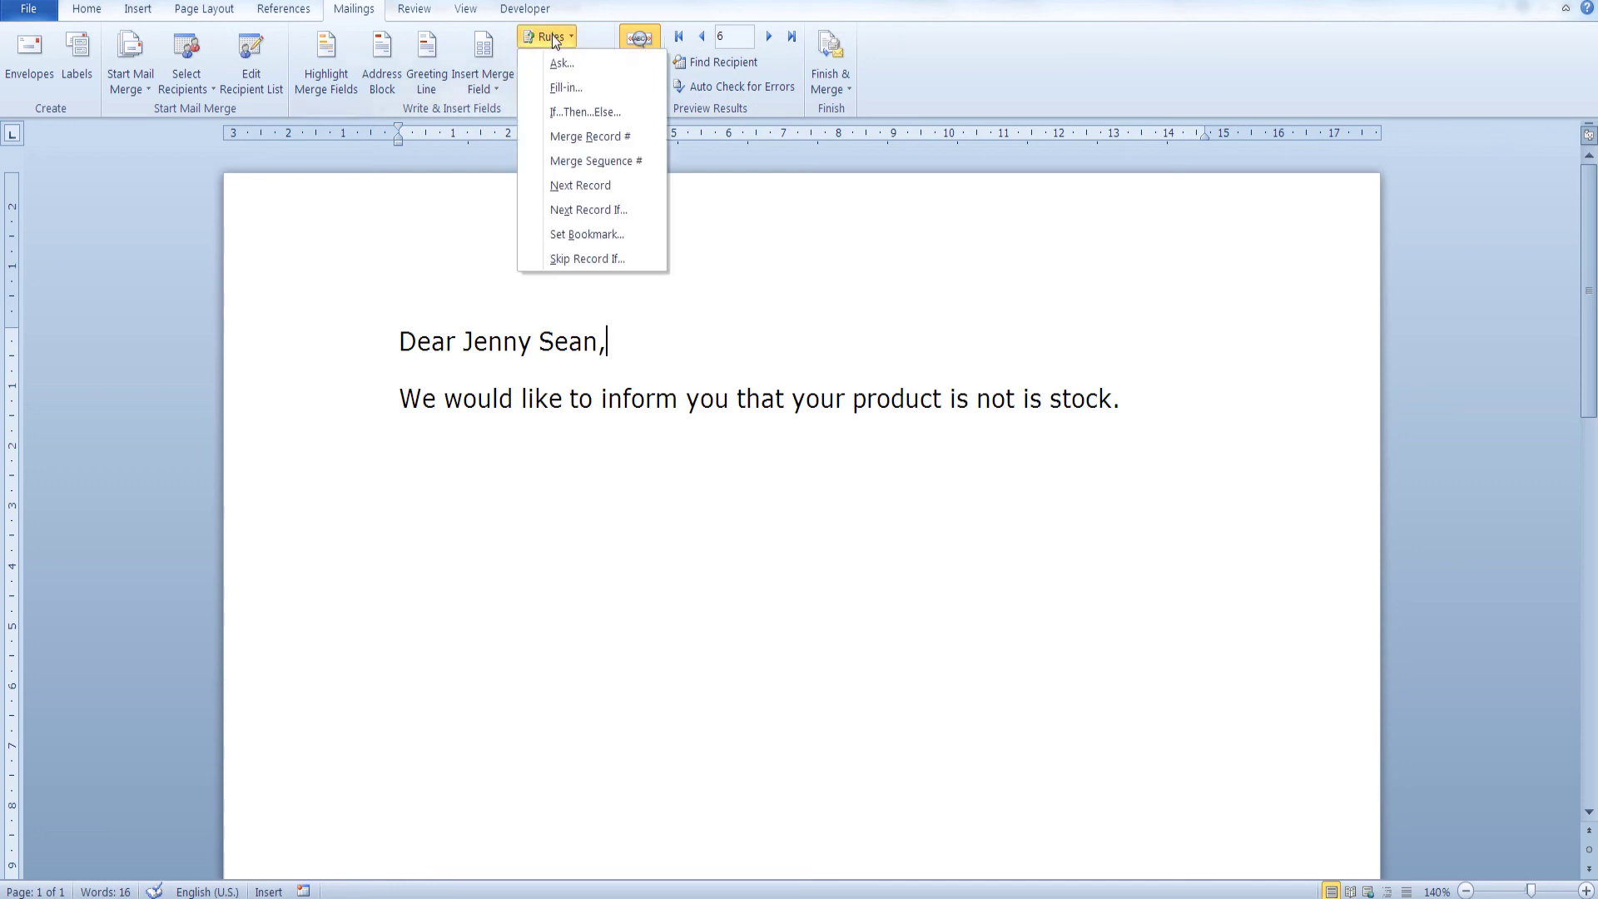
click(594, 118)
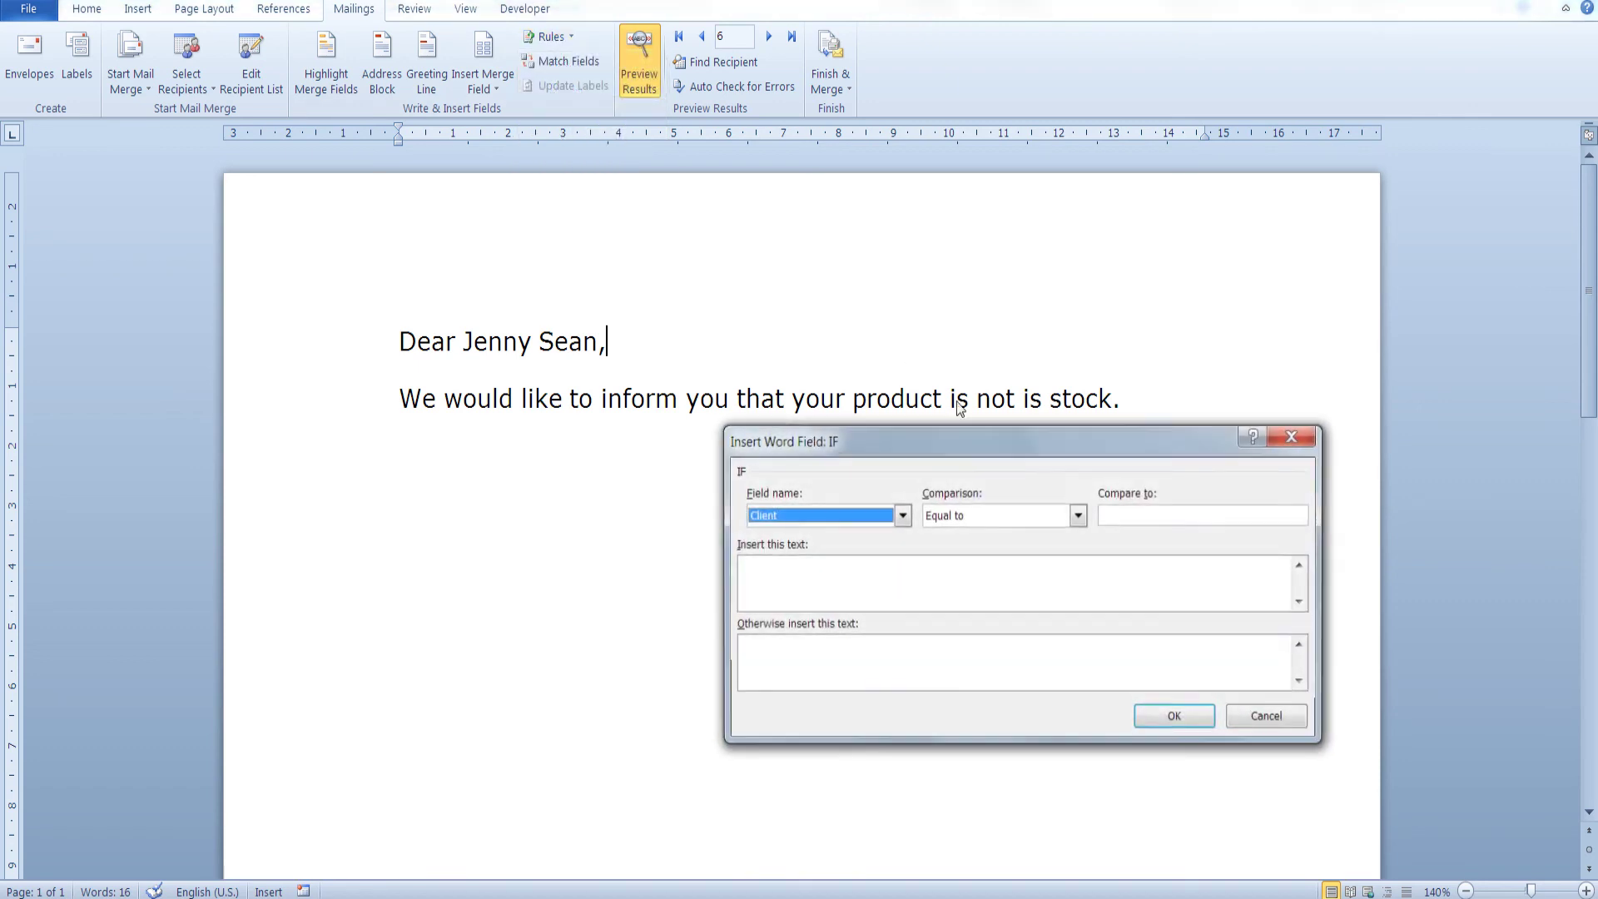